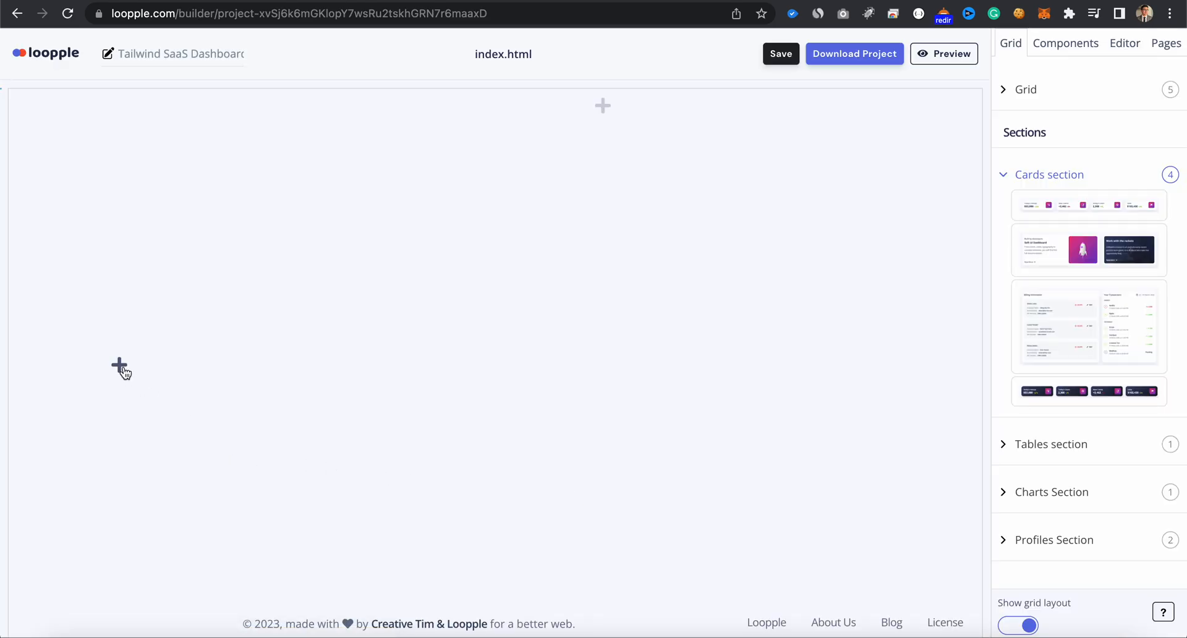
- Add the simple sidebar to the empty page
click(120, 364)
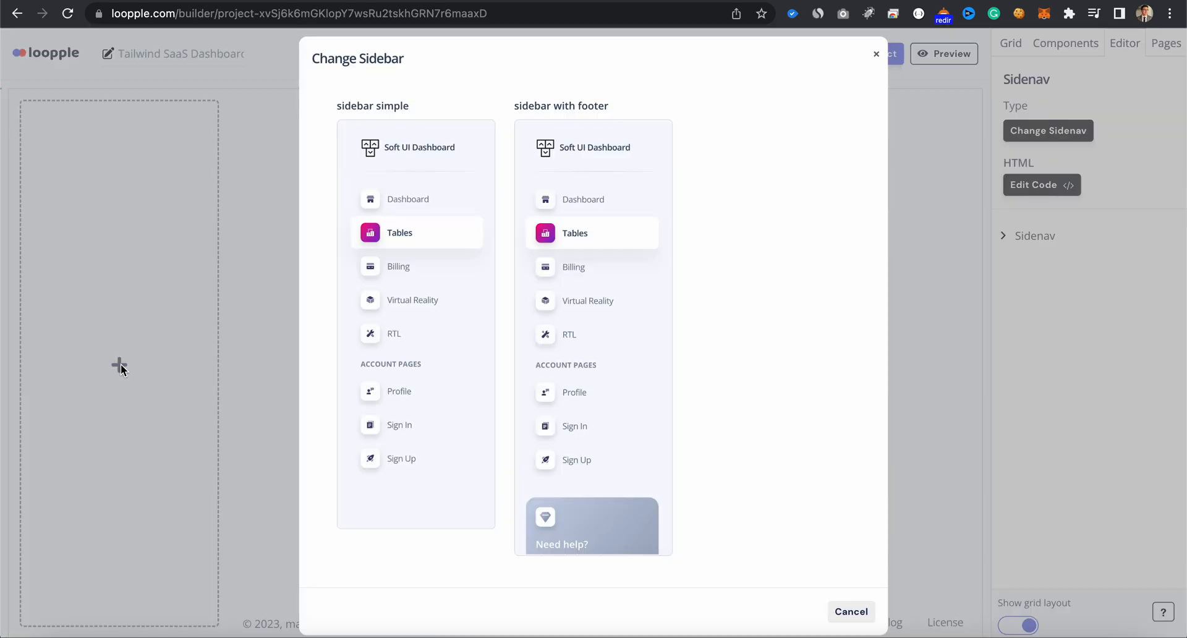
click(416, 369)
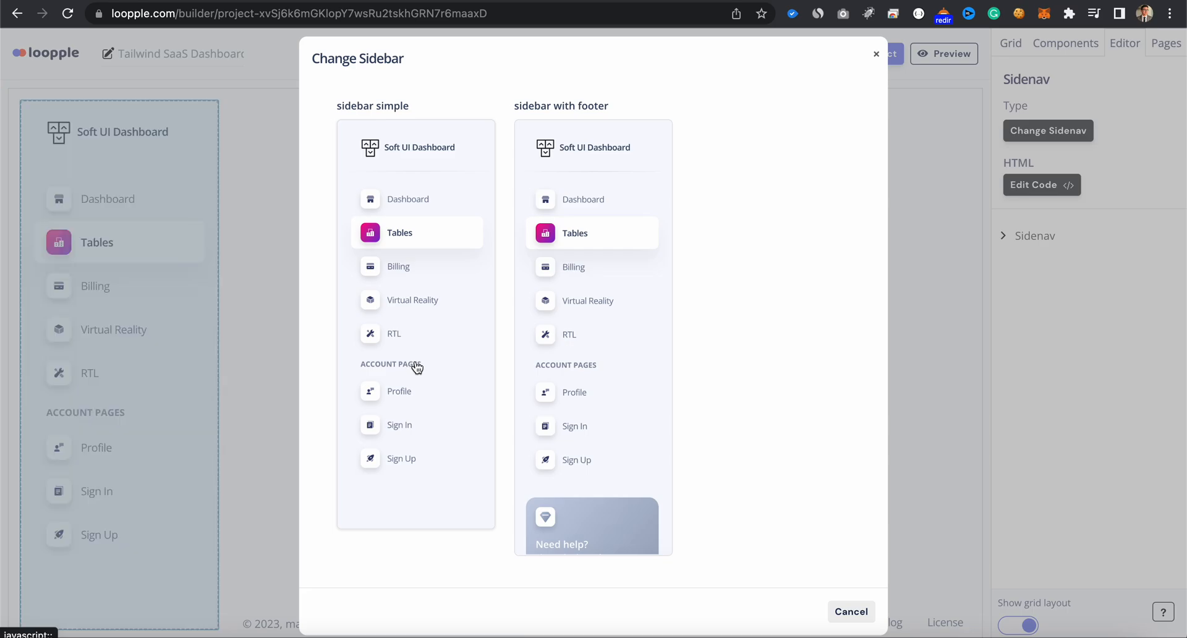
click(884, 53)
- Add the navbar with logo at the head of the page content
click(604, 108)
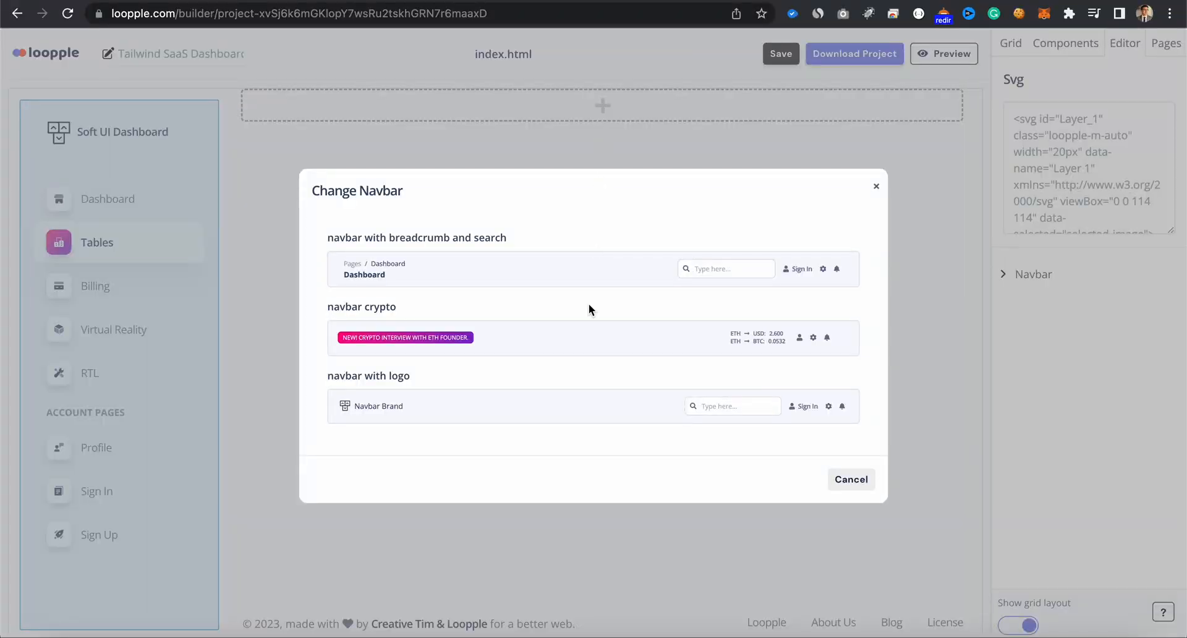
click(589, 413)
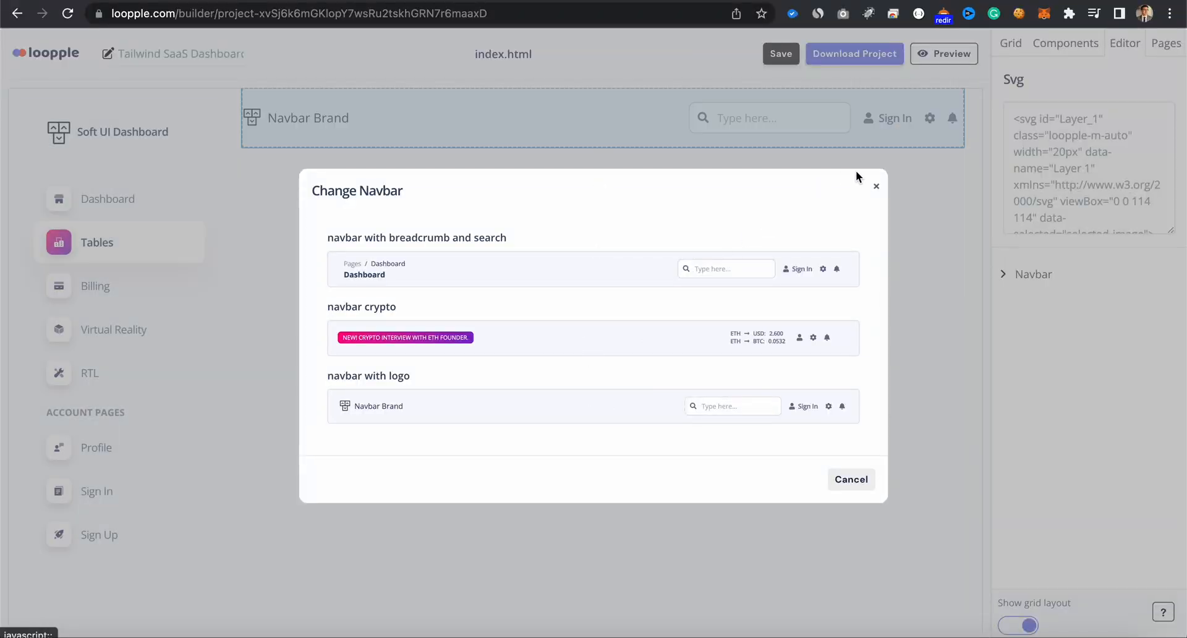
click(875, 186)
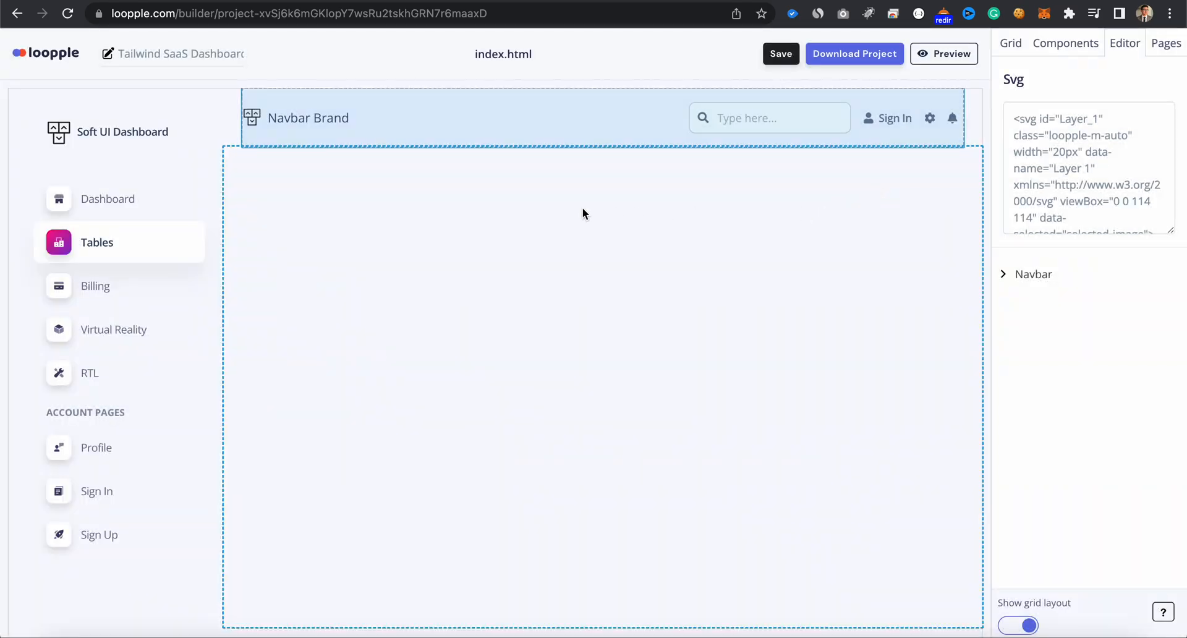
- Change the sidebar's brand title to "SaaS Dashboard"
click(144, 133)
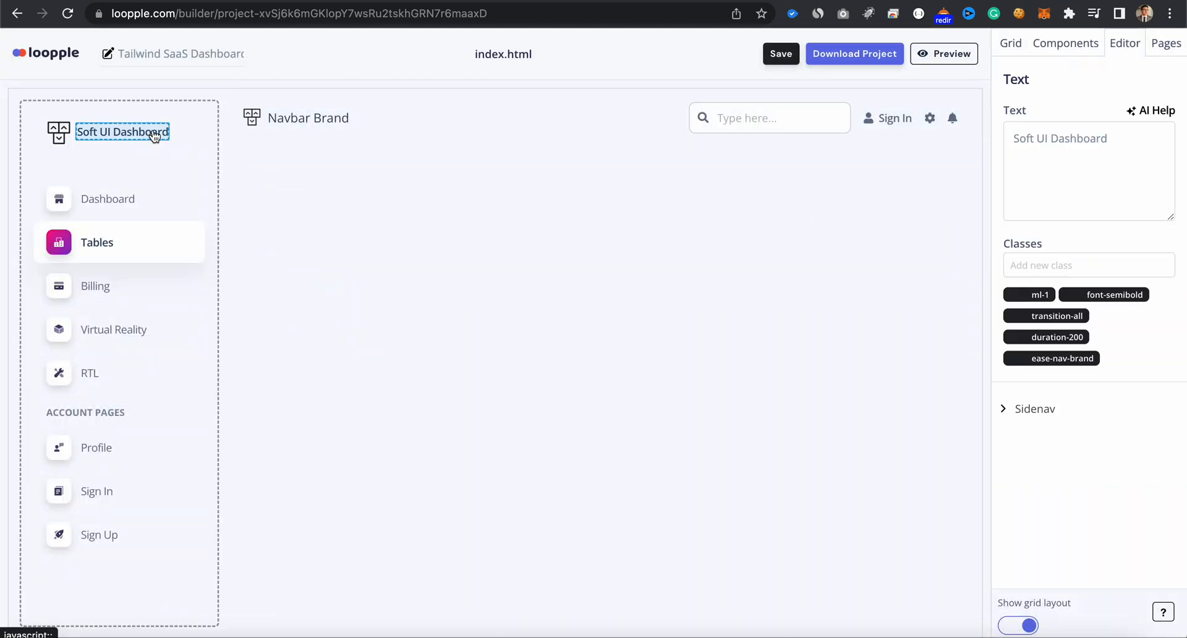
double_click(1133, 147)
key(super+a)
text(S)
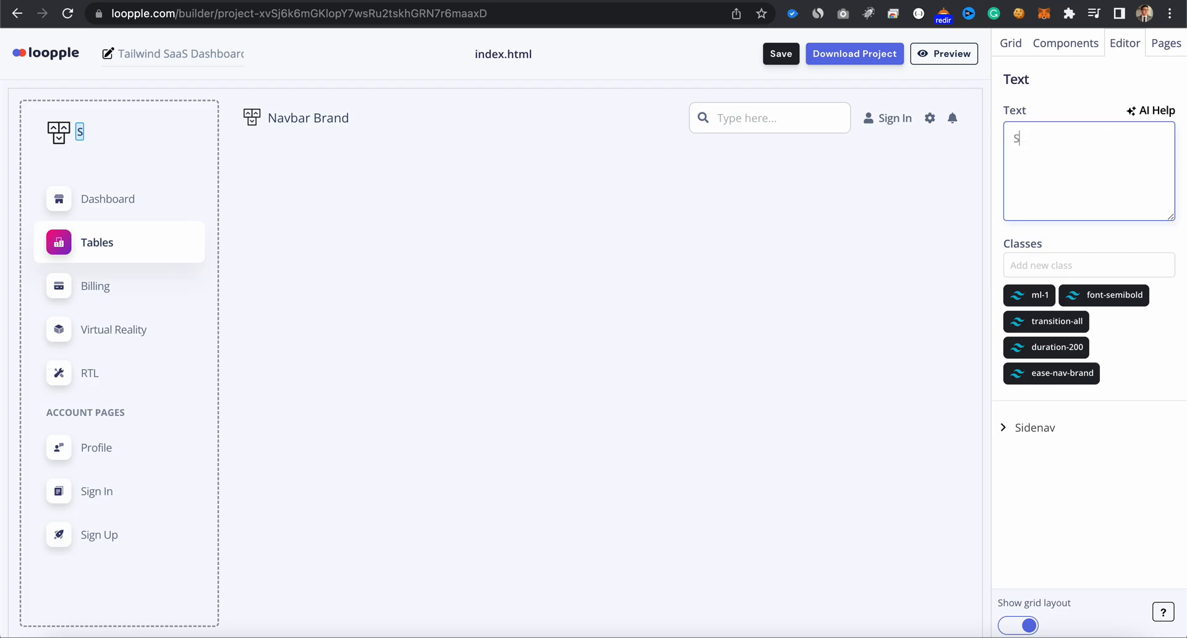
text(aaS Dashboard)
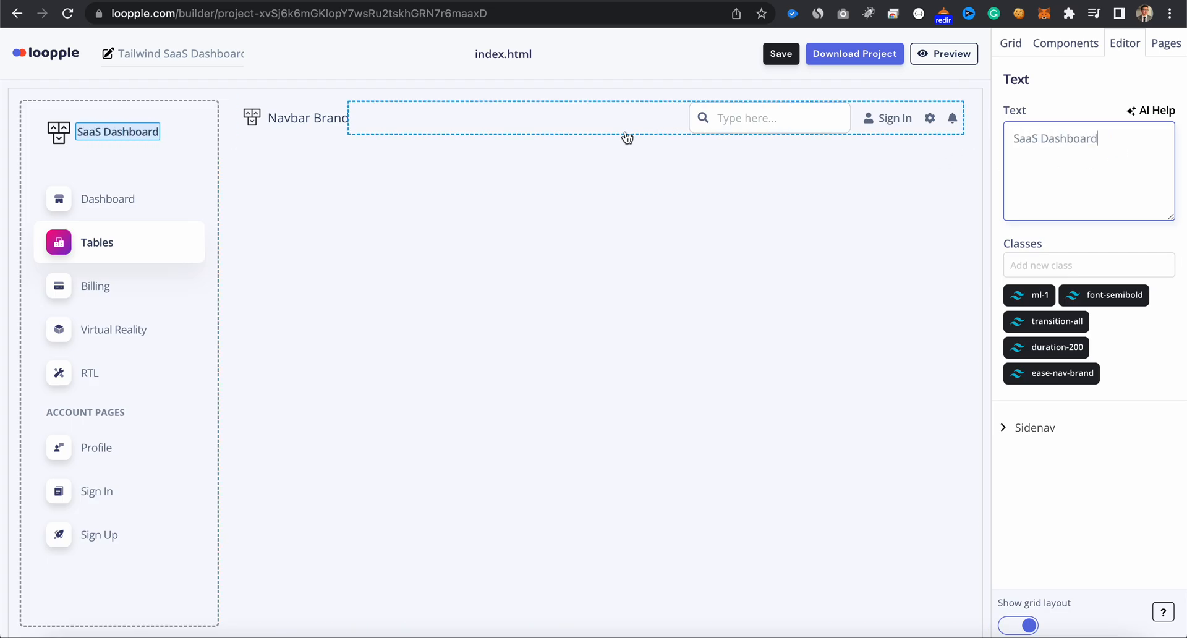
- Change the navbar's brand text to "SaaS Dashboard"
click(309, 117)
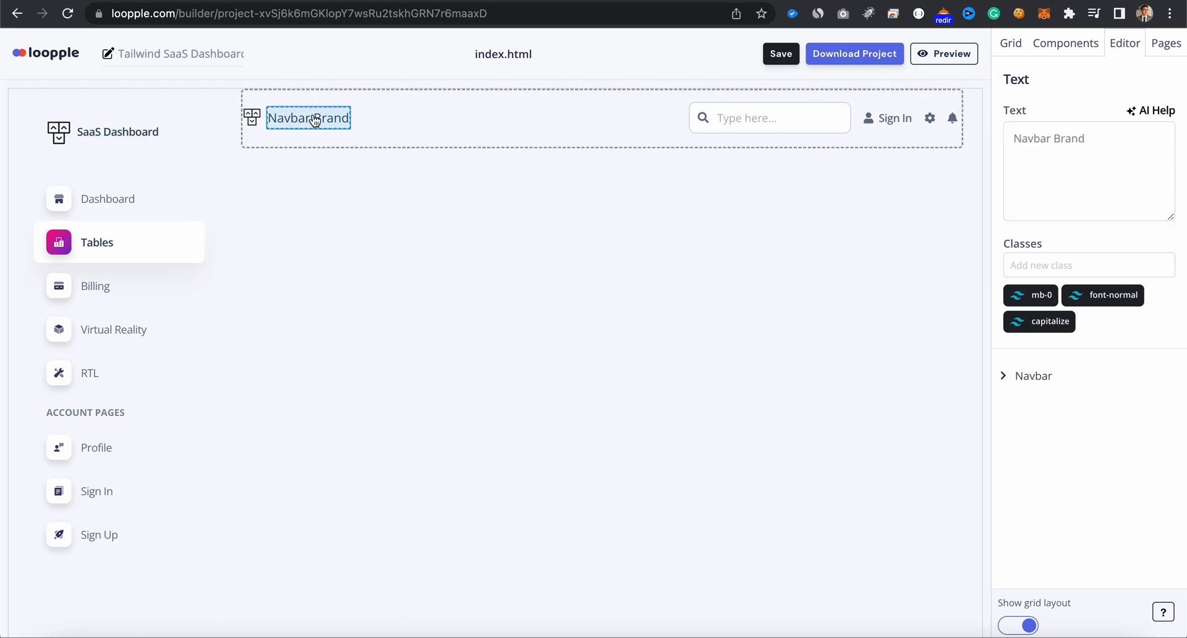
click(1049, 145)
key(super+a)
text(Saa)
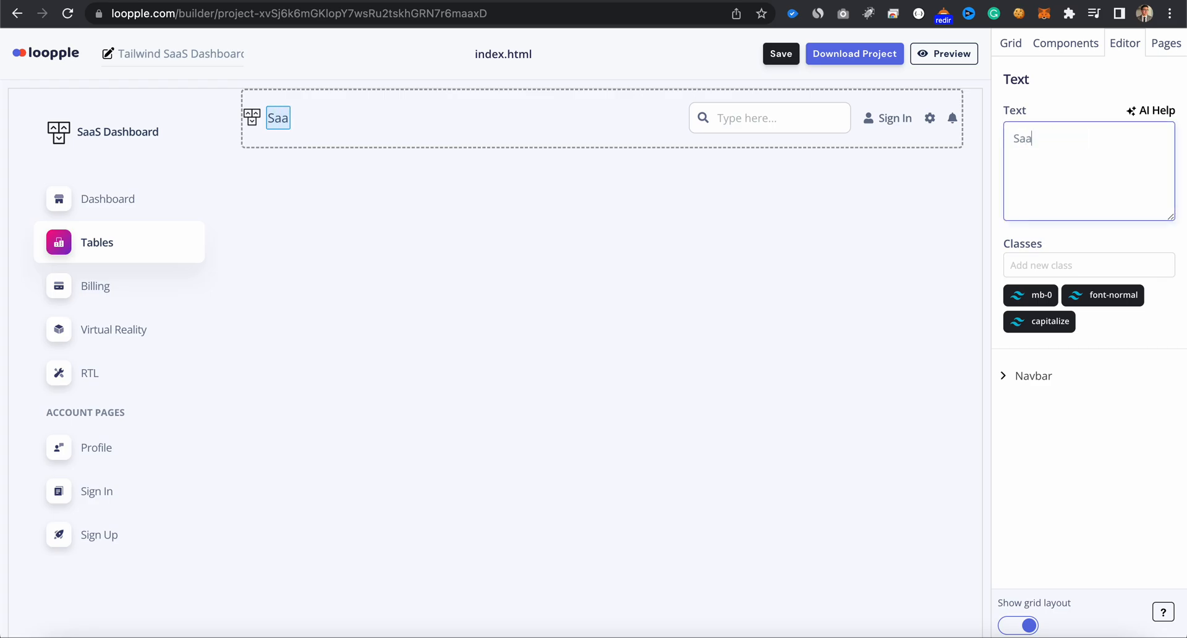
text(s Dashboard)
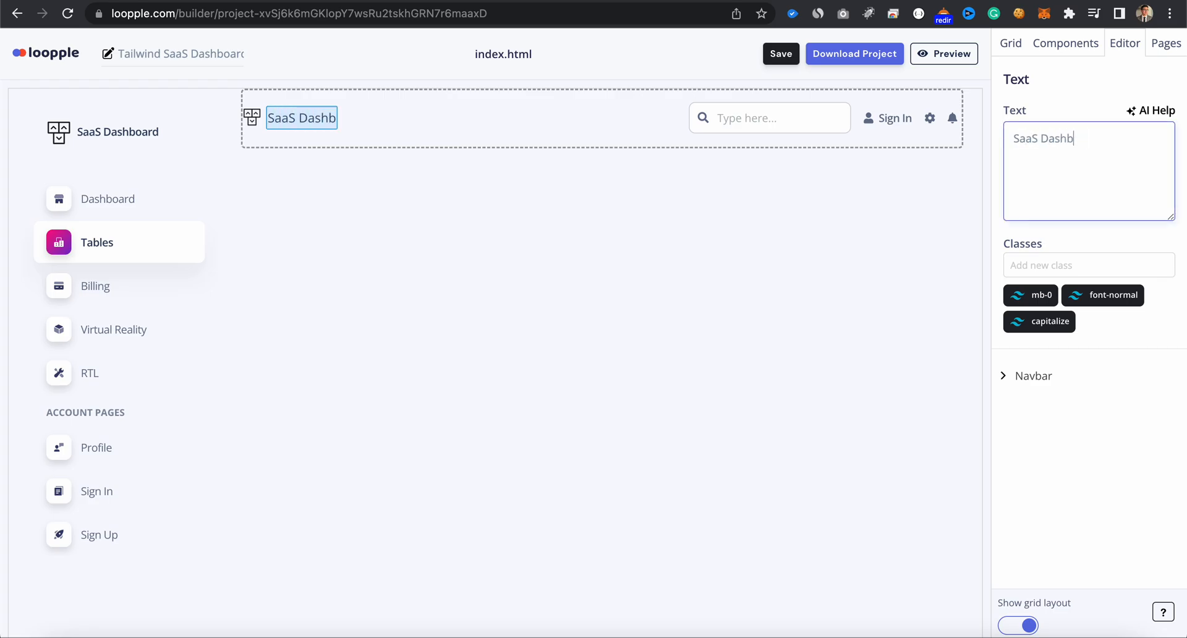
- Rename the sidebar's Tables item to "Analytics"
click(125, 204)
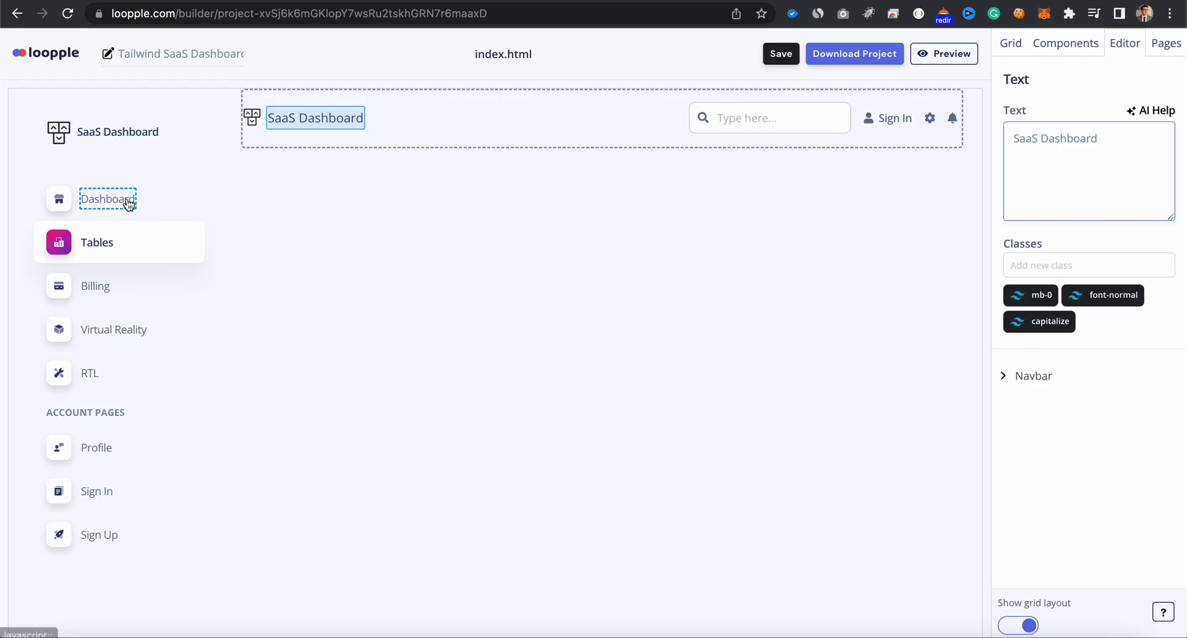
click(102, 243)
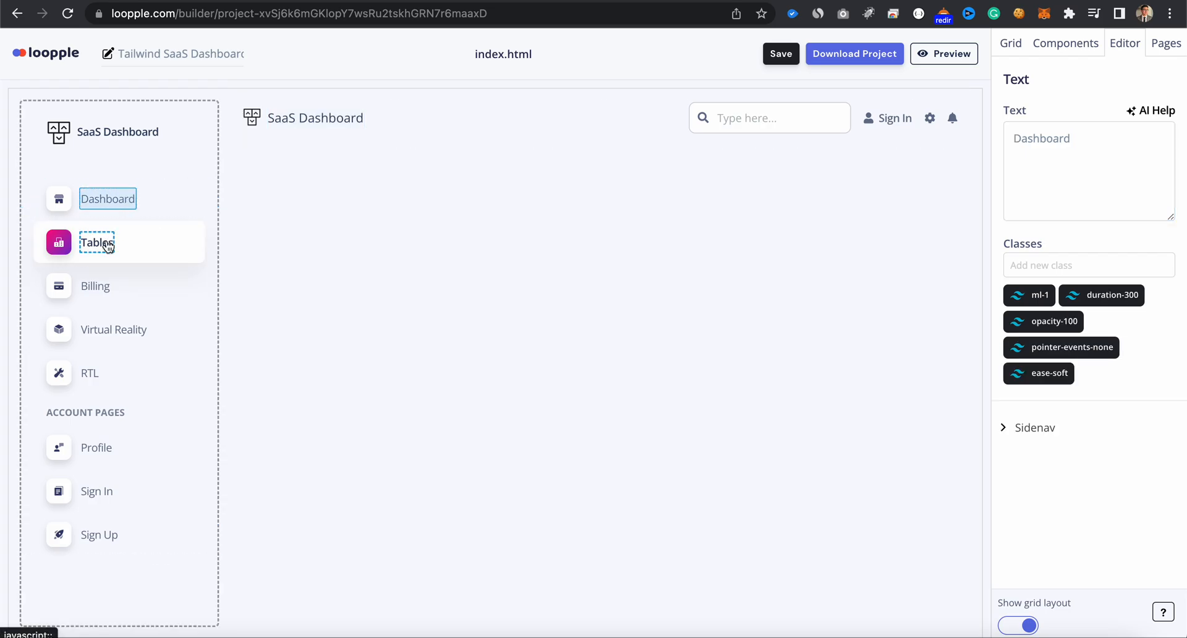
click(1058, 157)
key(super+a)
text(Ana)
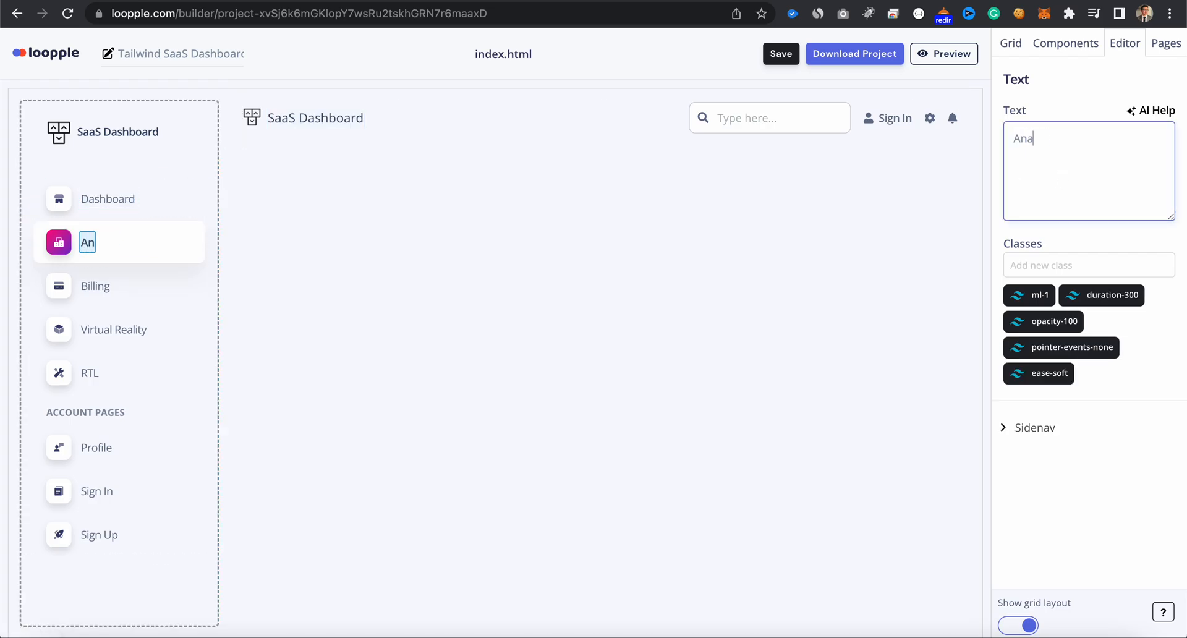
text(lytics)
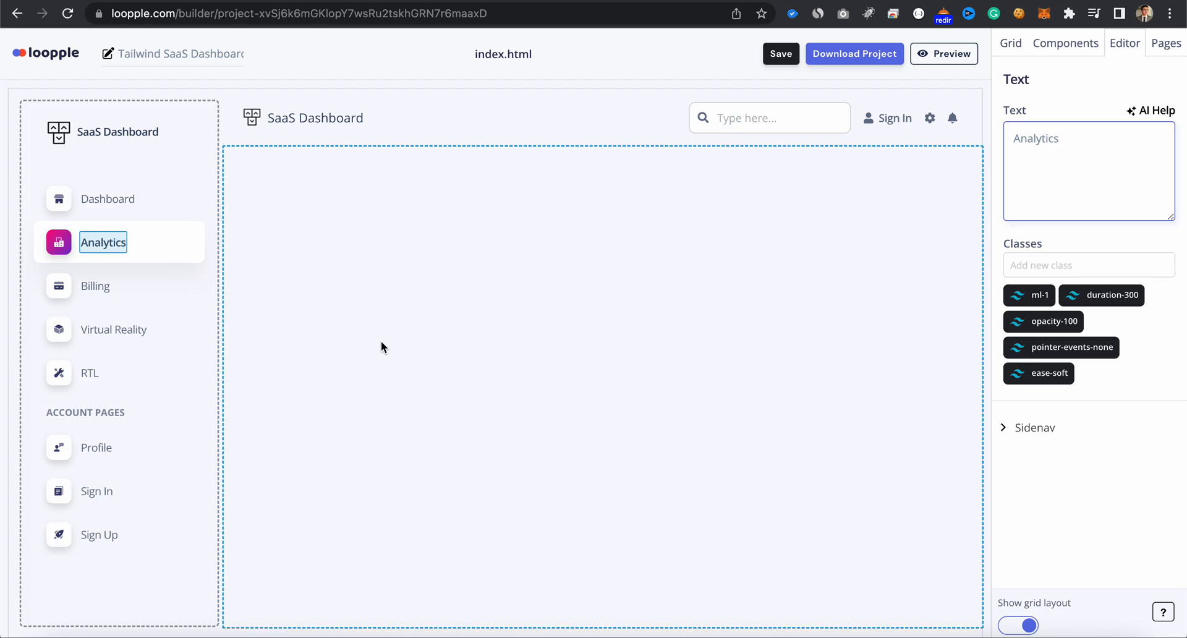
- Rename the sidebar's Billing item to "Invoice"
click(94, 288)
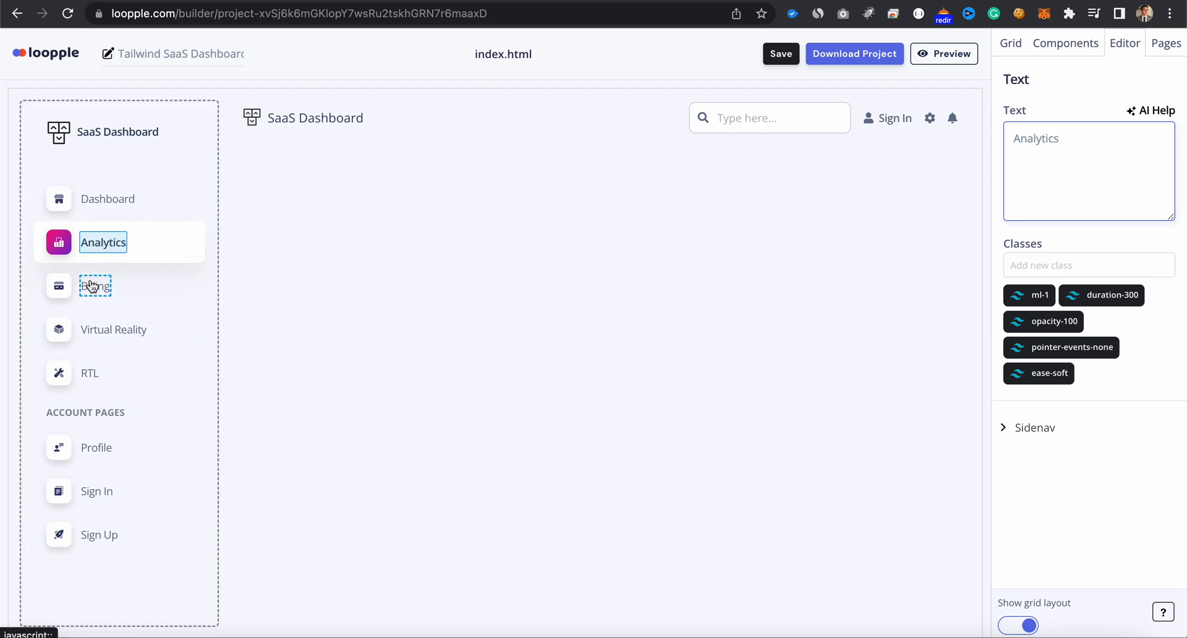
click(1100, 152)
key(super+a)
text(Invoice)
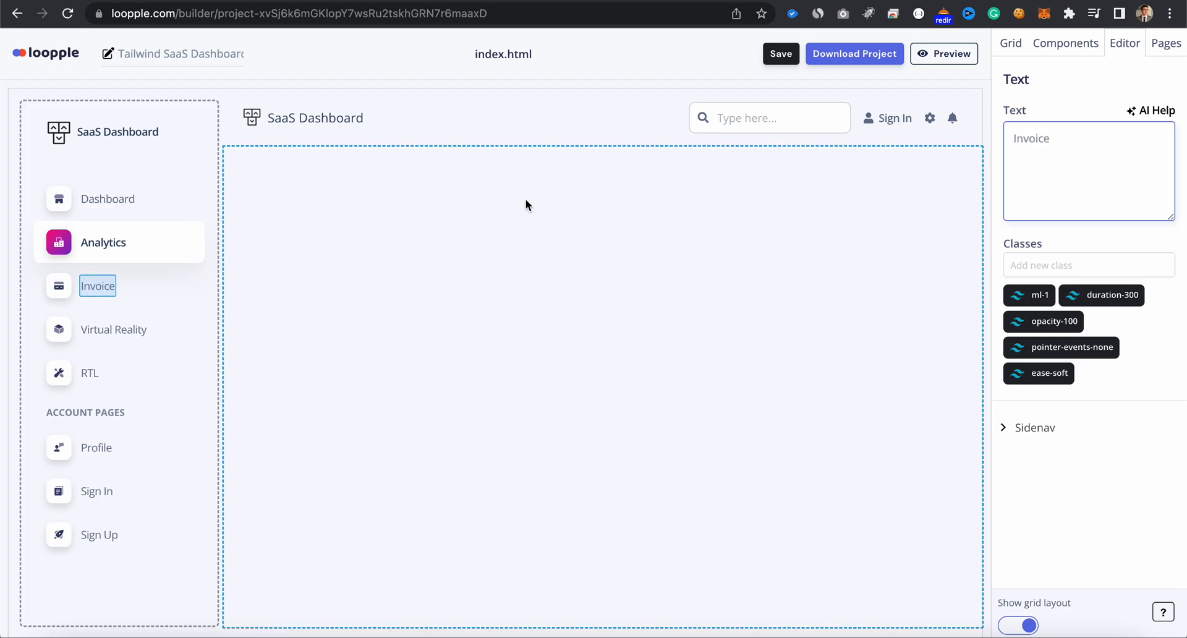
- Rename the sidebar's Virtual Reality item to "Messages"
click(144, 332)
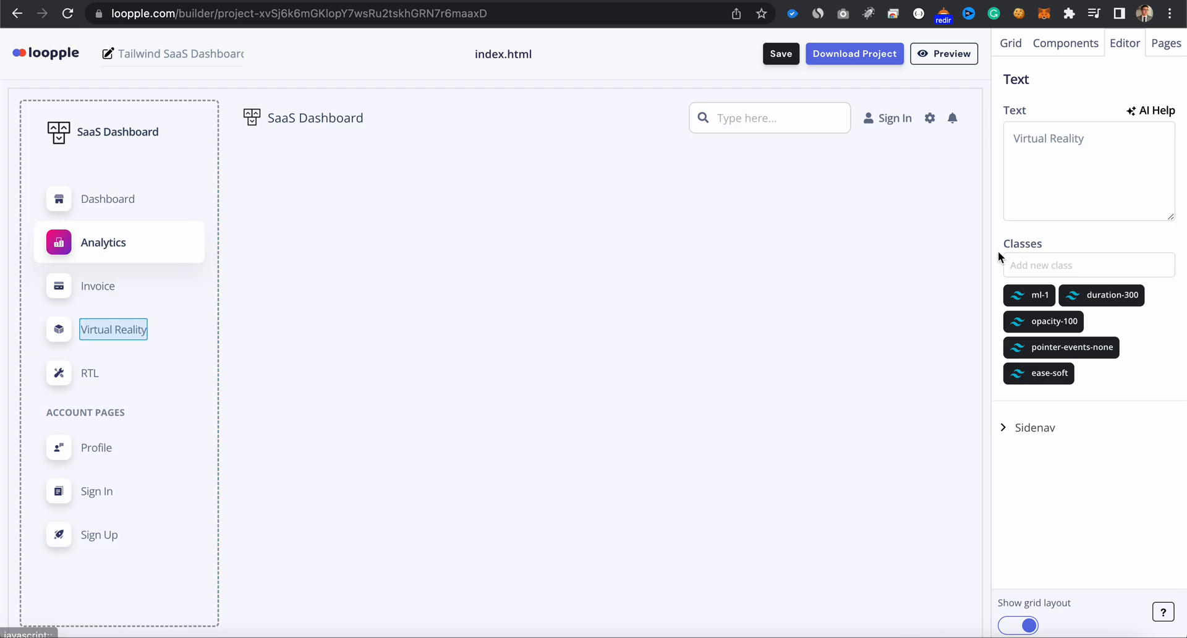
double_click(1067, 140)
key(super+a)
text(Message)
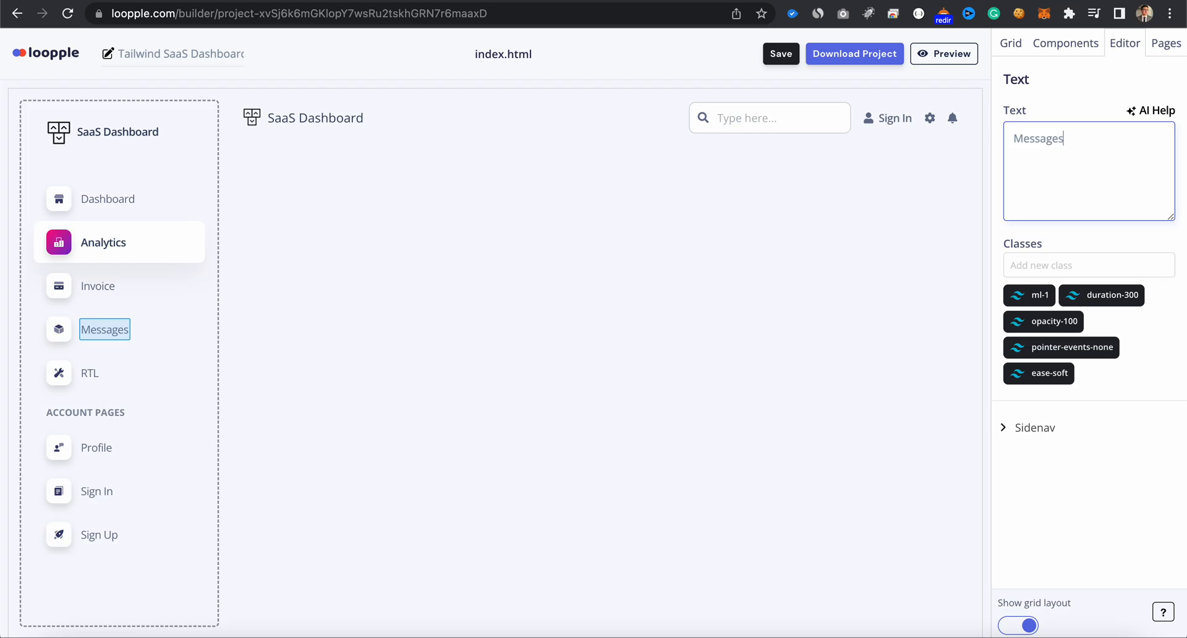
- Rename the sidebar's RTL item to "Settings" and save the project
click(91, 374)
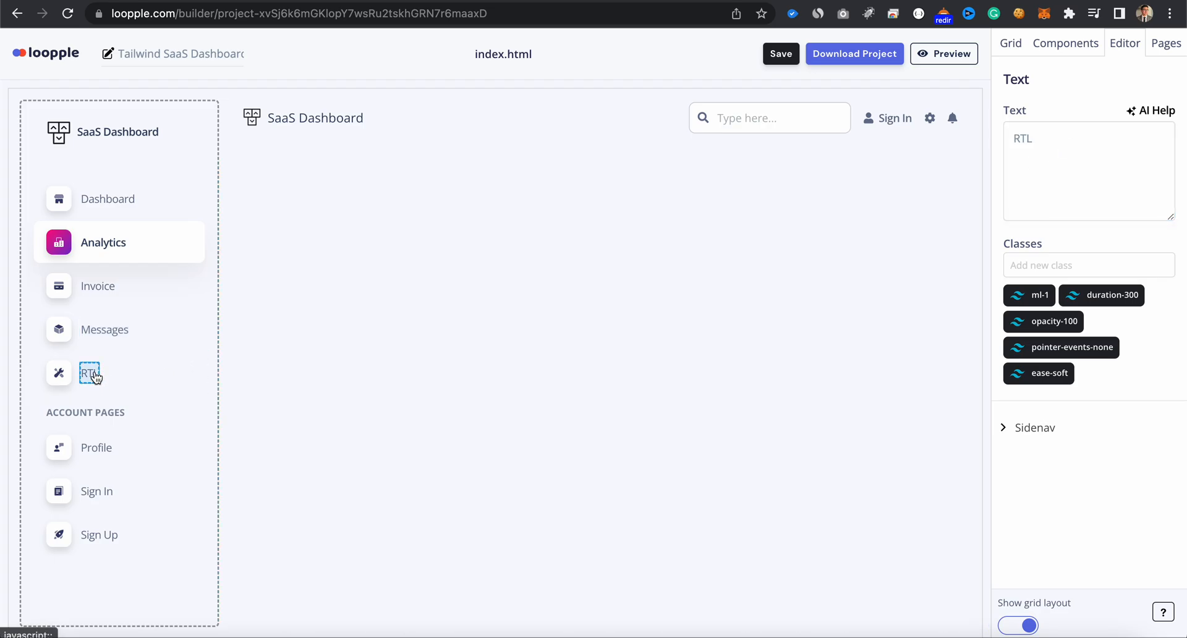
click(1135, 144)
key(super+a)
text(Sett)
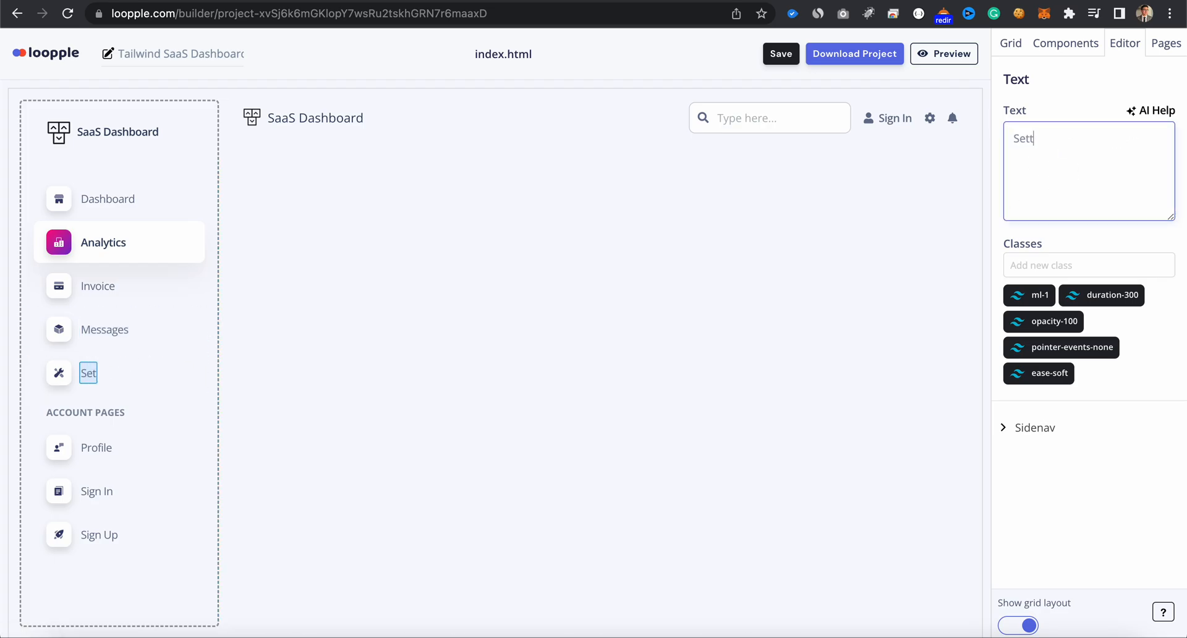
text(ings)
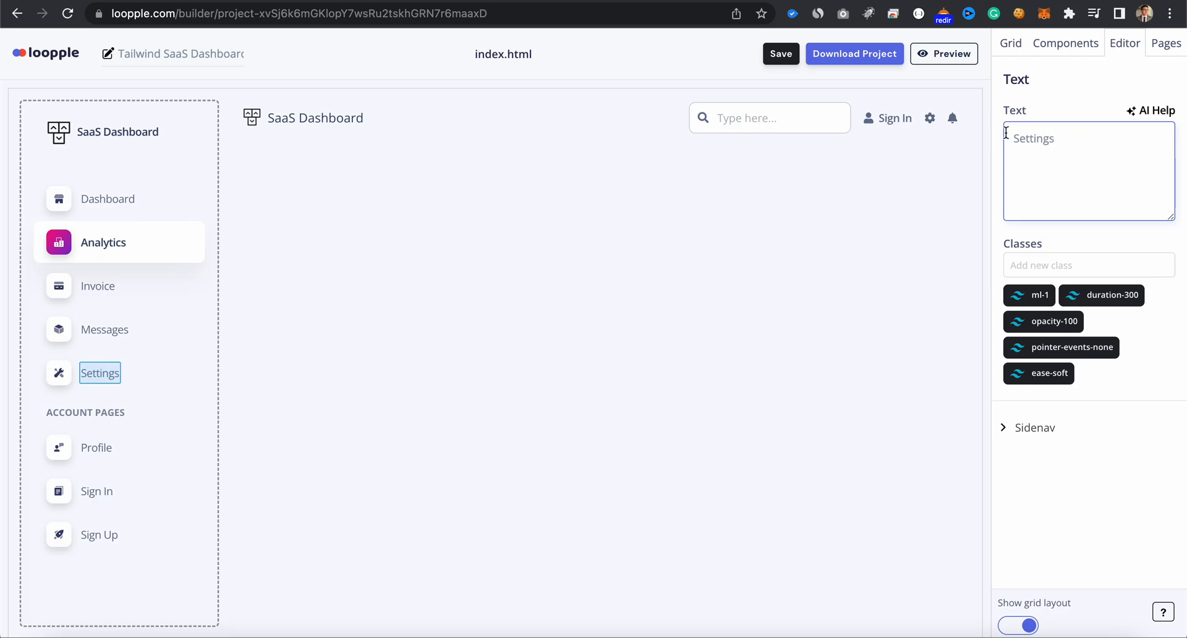
key(super+s)
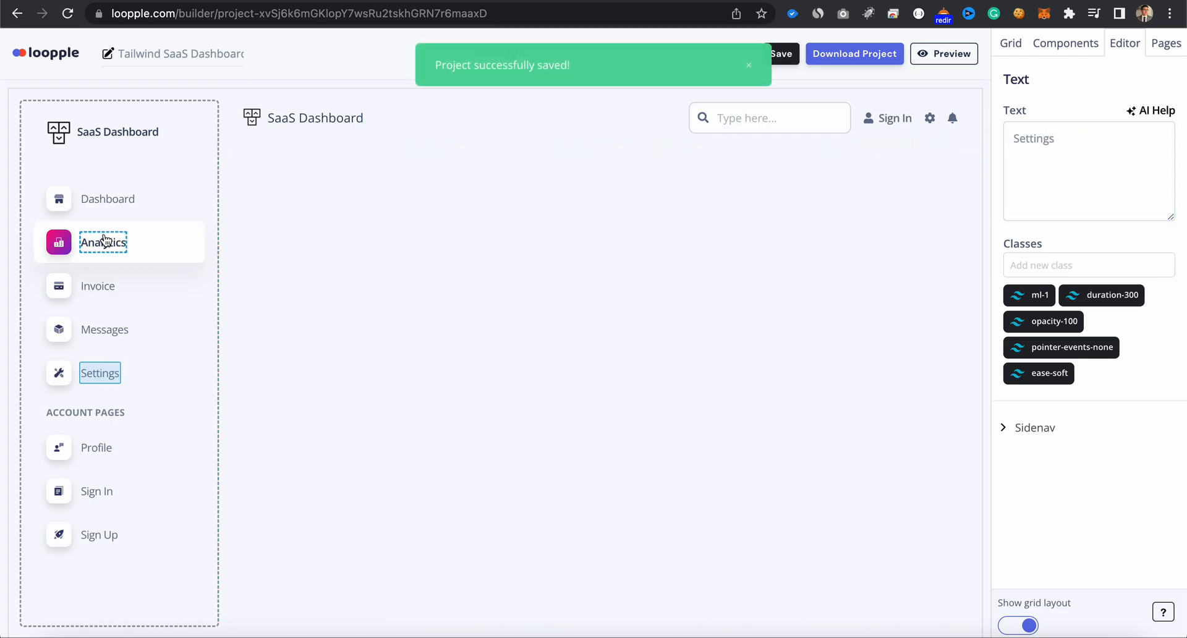
- Replace the Analytics icon's from-purple-700 and to-pink-500 classes with from-indigo-600 and to-blue-600
click(66, 247)
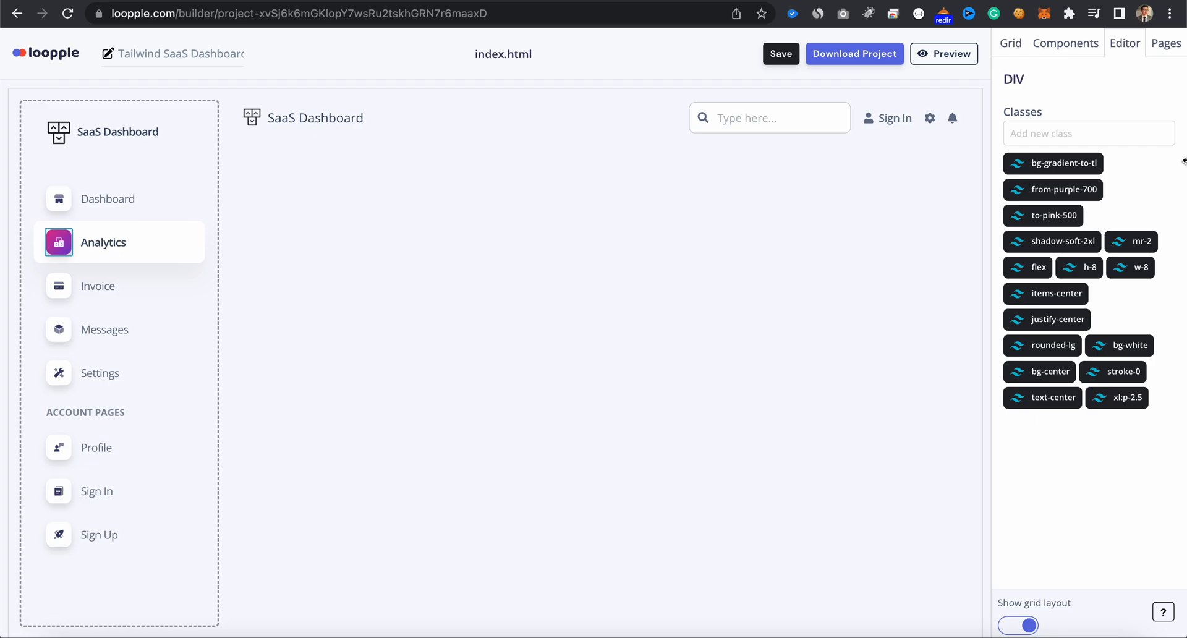
click(1093, 189)
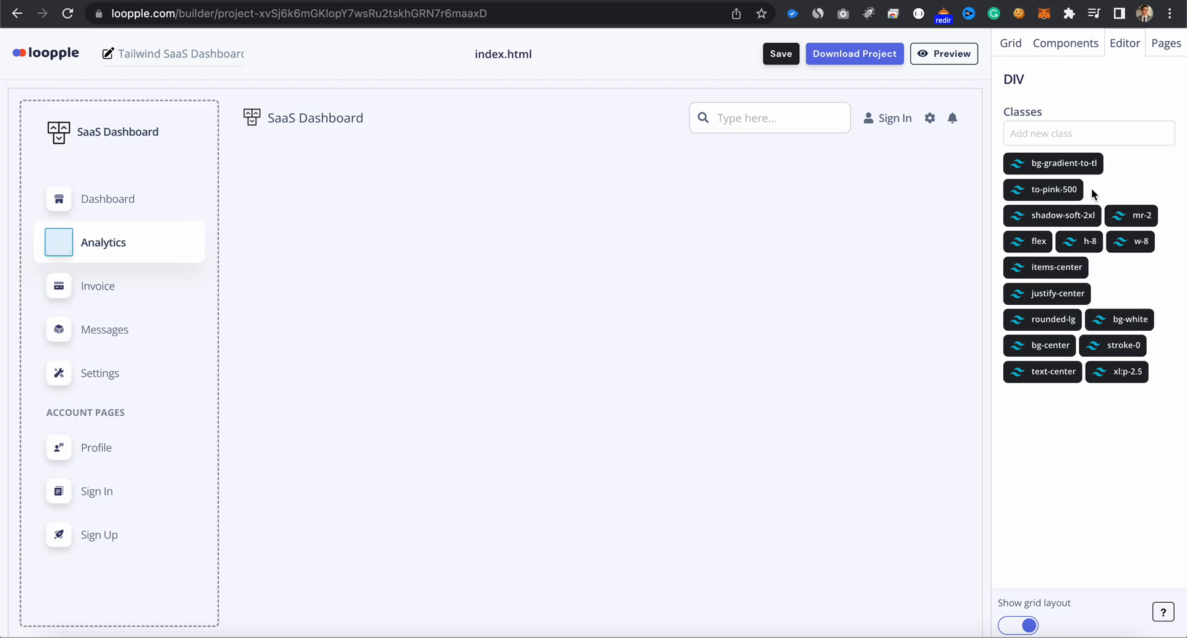
click(1074, 189)
click(1057, 138)
text(from-indigo)
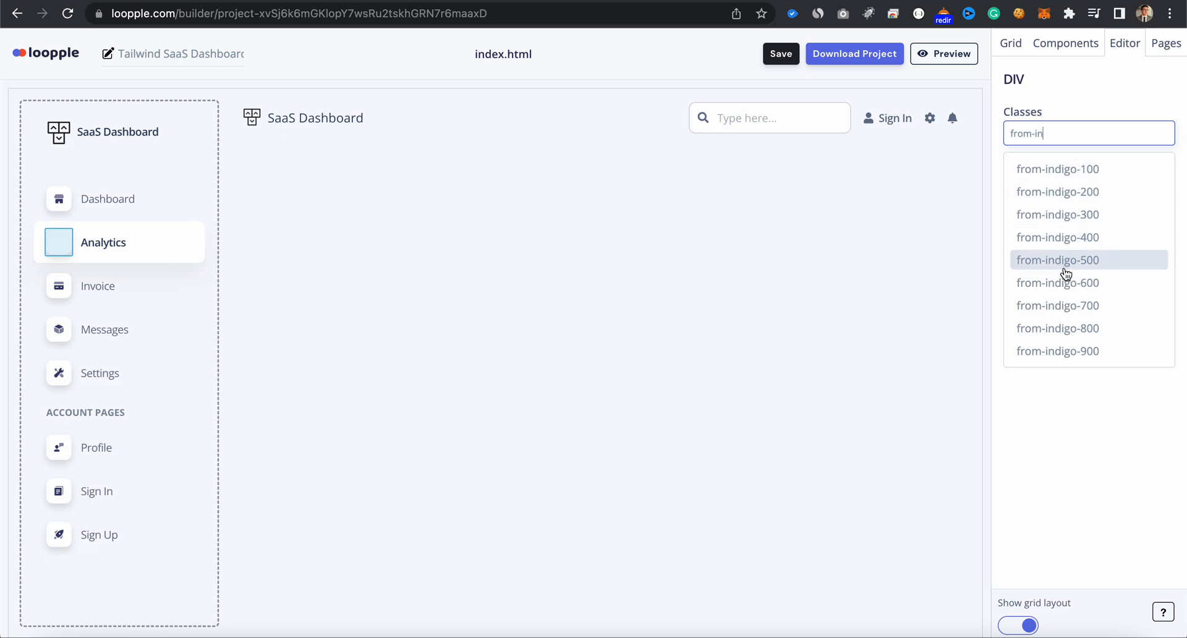
click(1064, 282)
key(Return)
text(to-blue)
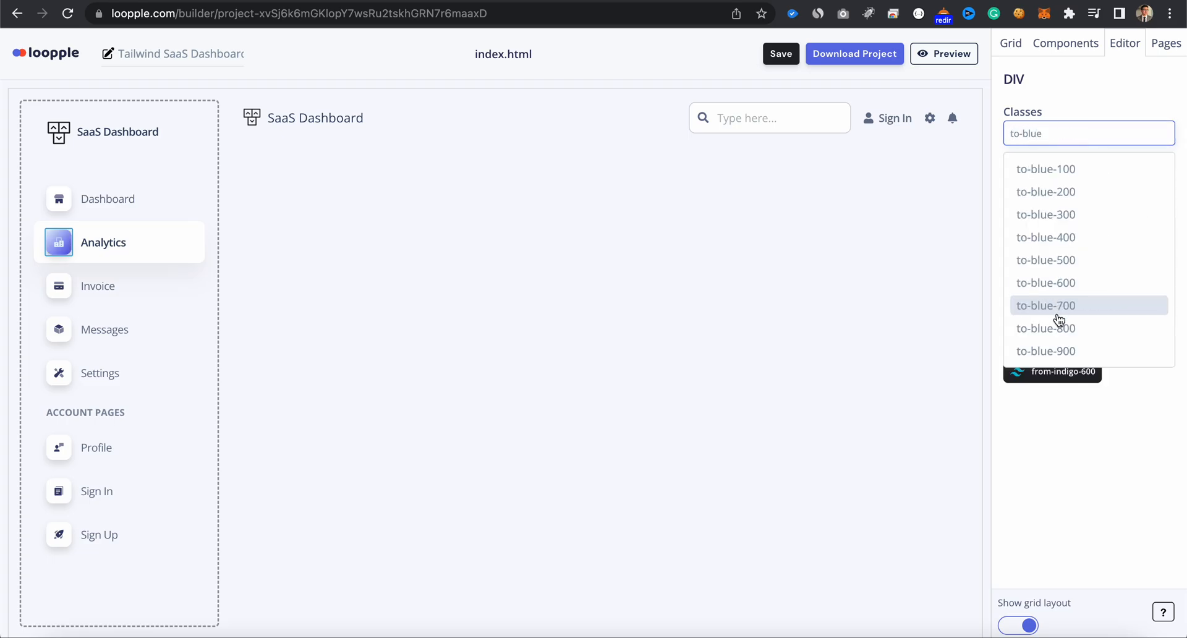
click(1051, 283)
key(Return)
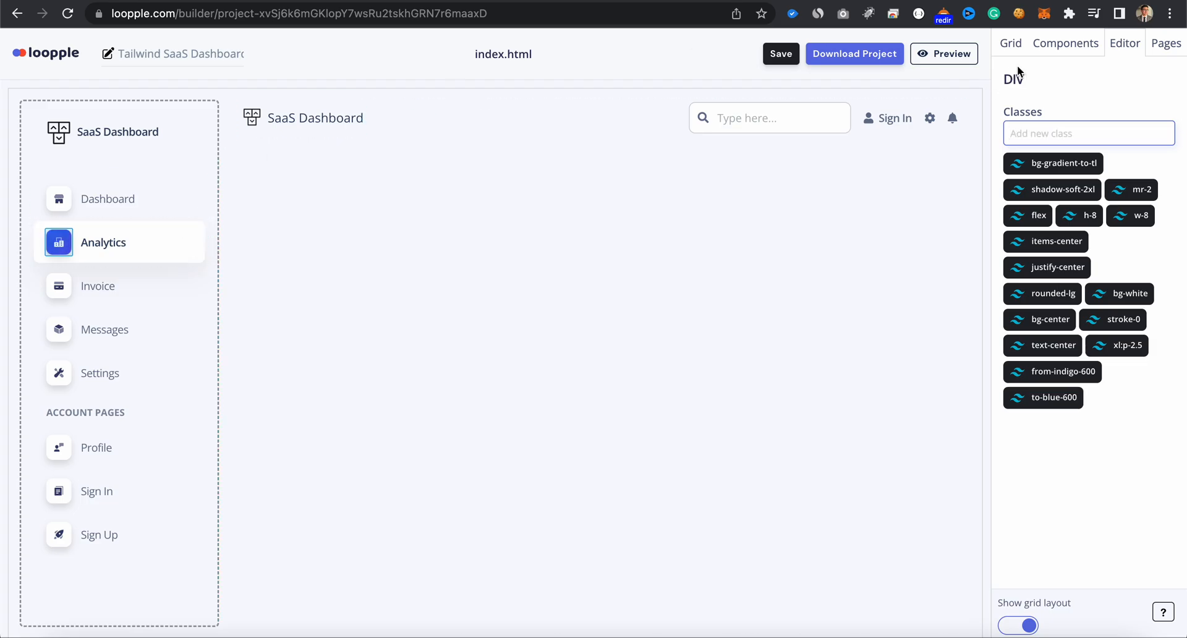
- Insert the white four-card statistics section below the navbar
click(1020, 49)
drag(1081, 215, 679, 265)
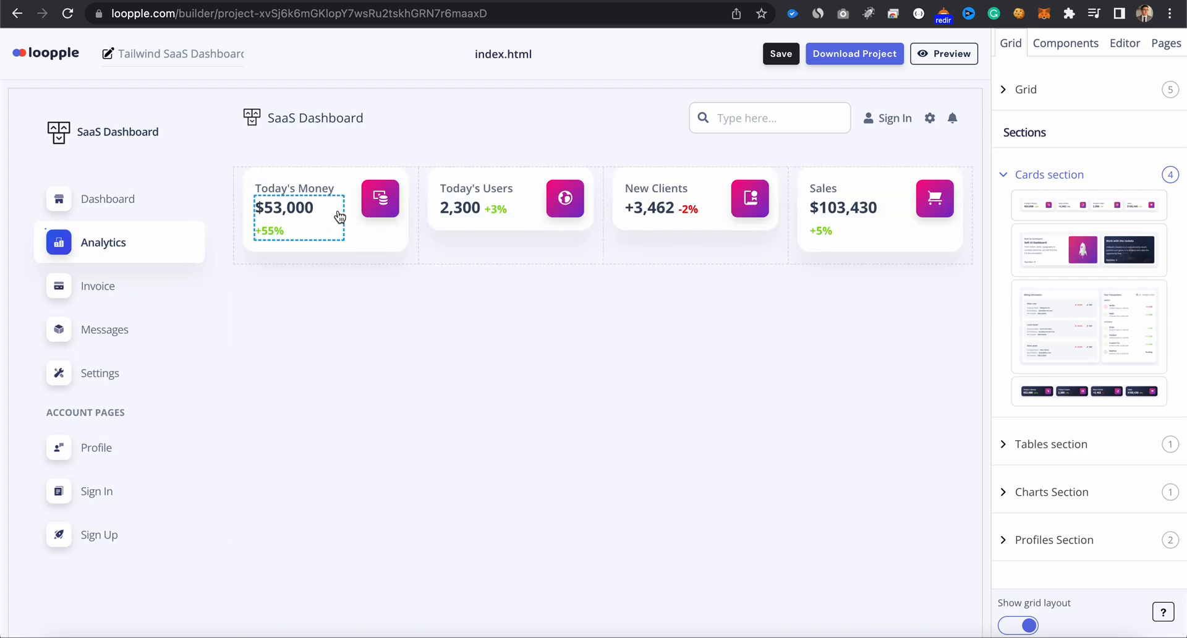
- Remove the from-purple-700 and to-pink-500 classes from the Today's Money card icon and add from-indigo-600
click(370, 217)
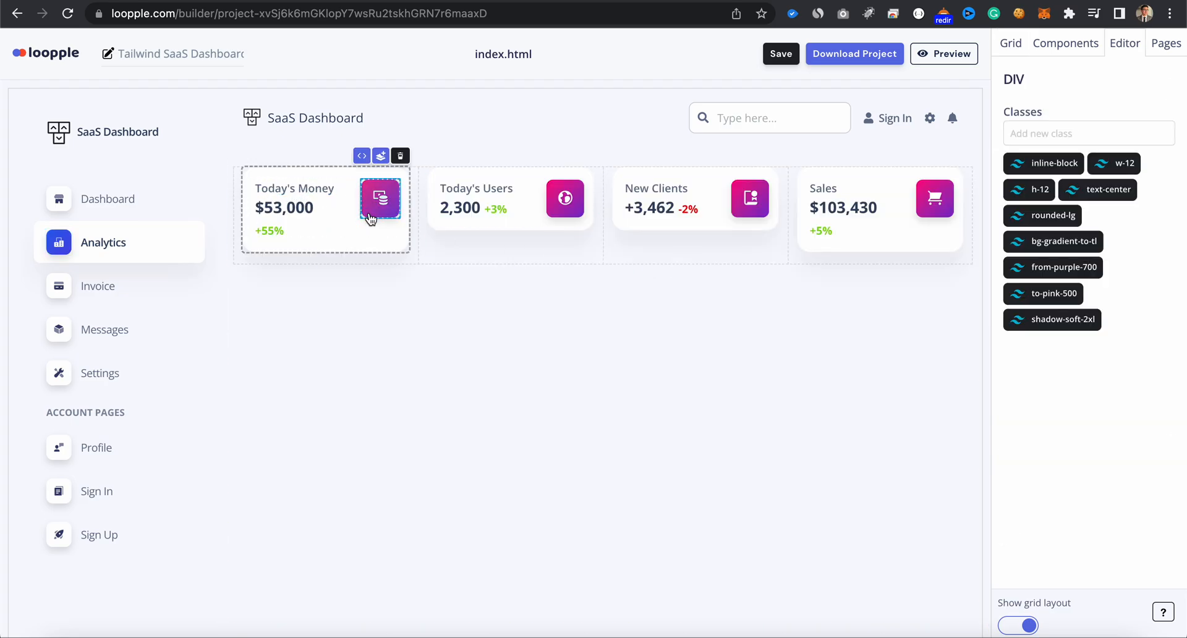
click(1094, 268)
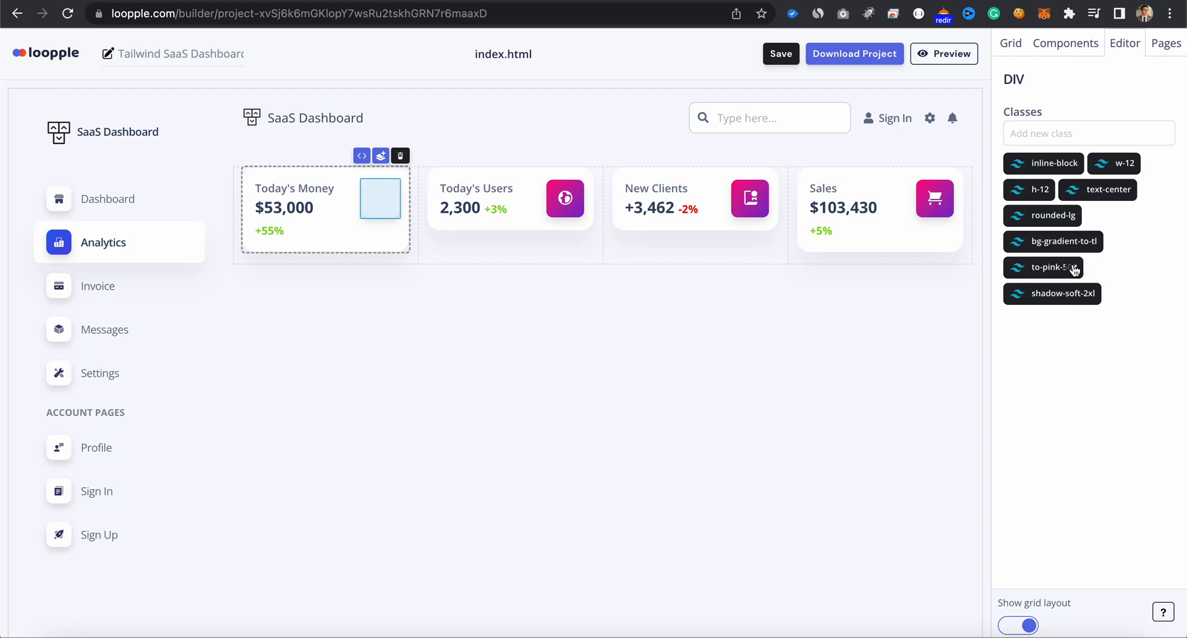
click(1075, 267)
click(1038, 133)
text(from)
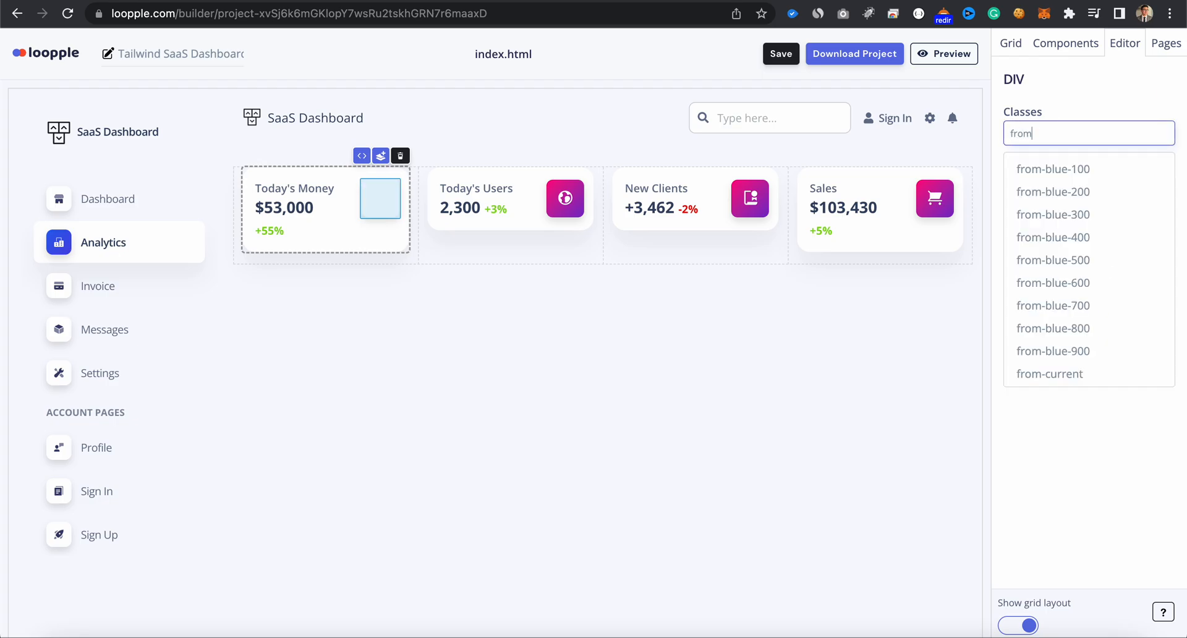
text(-ind)
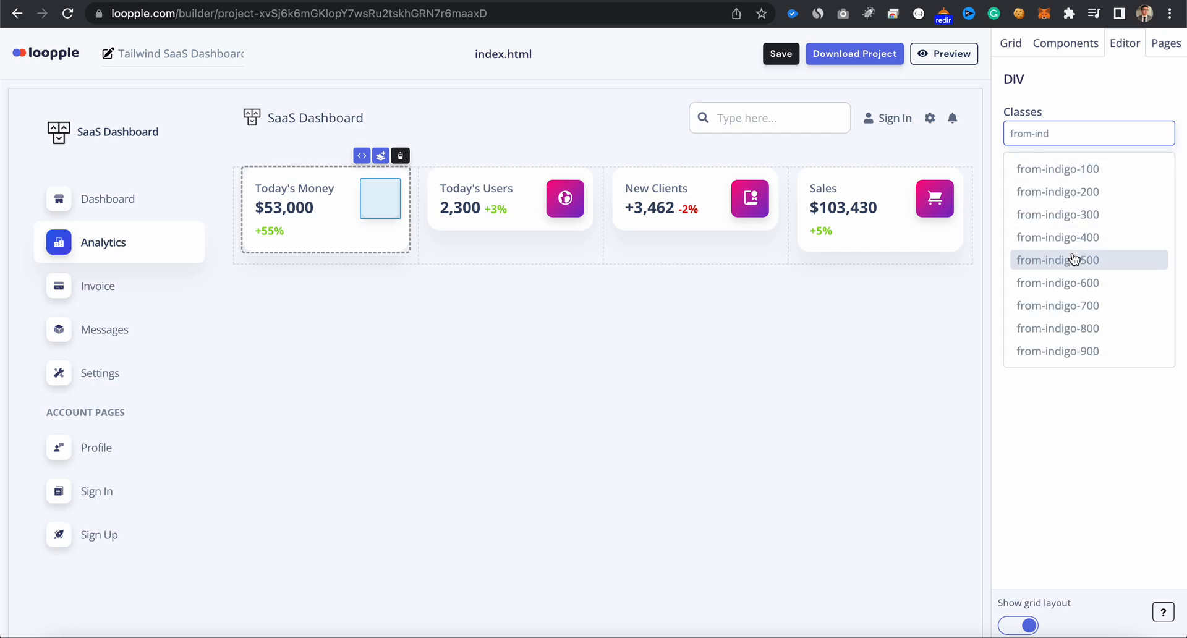
click(1070, 282)
key(Return)
- Add the to-blue-600 class to the Today's Money card icon
text(tpb)
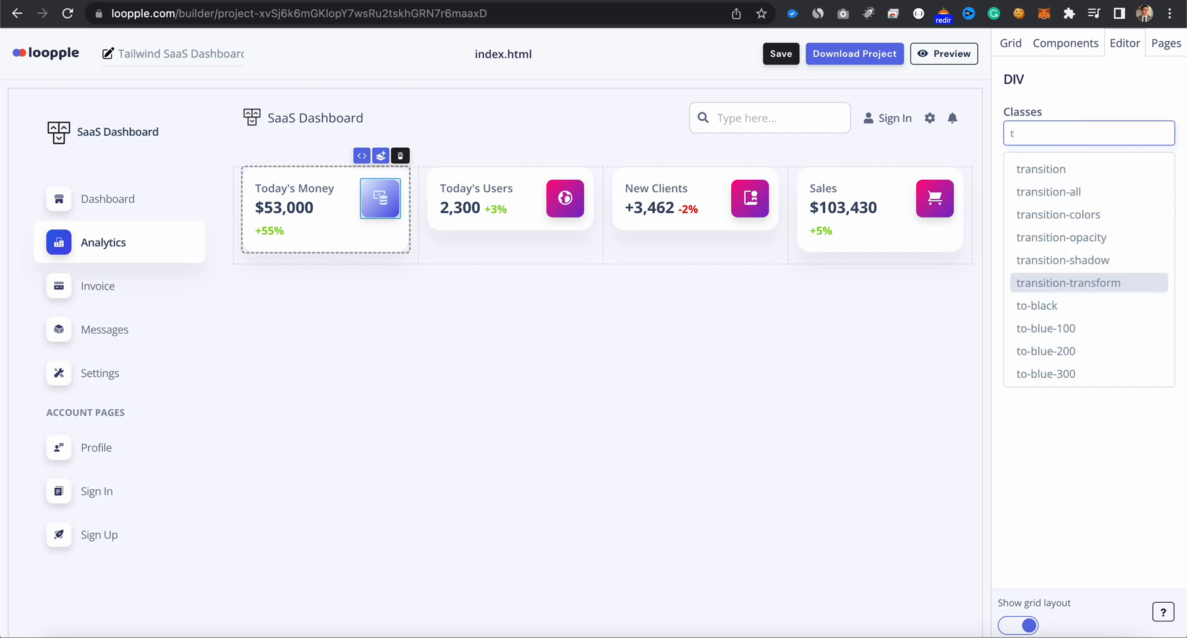
key(BackSpace)
key(BackSpace)
text(o-blue)
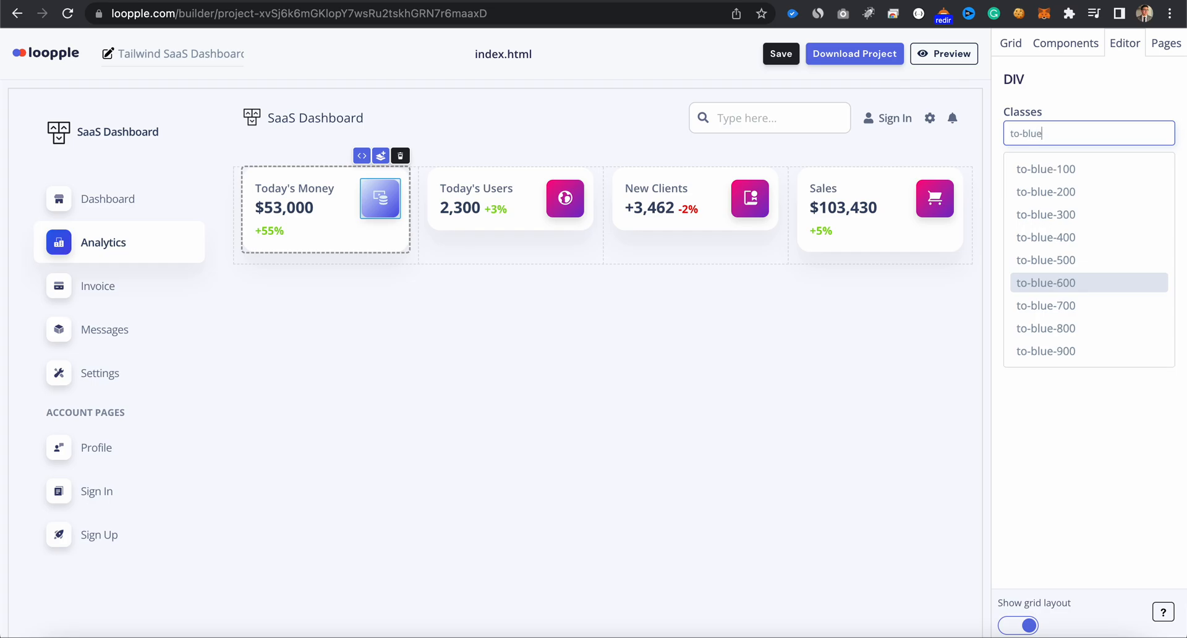
click(1074, 283)
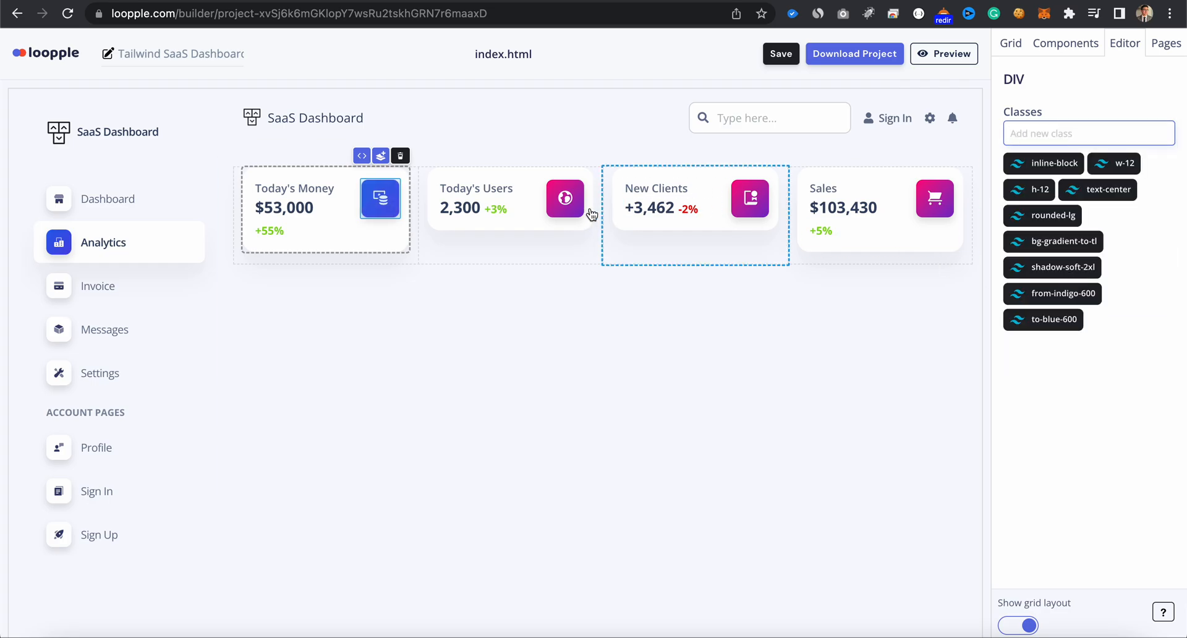
- Replace the Today's Users card icon's from-purple-700 and to-pink-500 classes with from-indigo-600 and to-blue-600
click(564, 206)
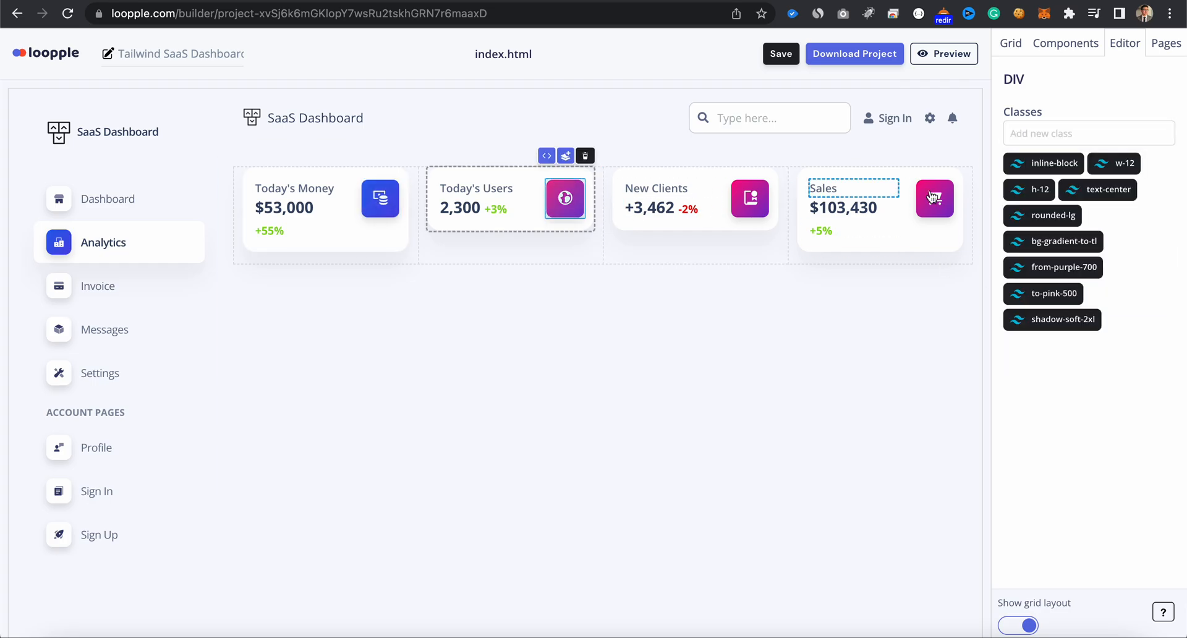
click(1074, 293)
click(1092, 267)
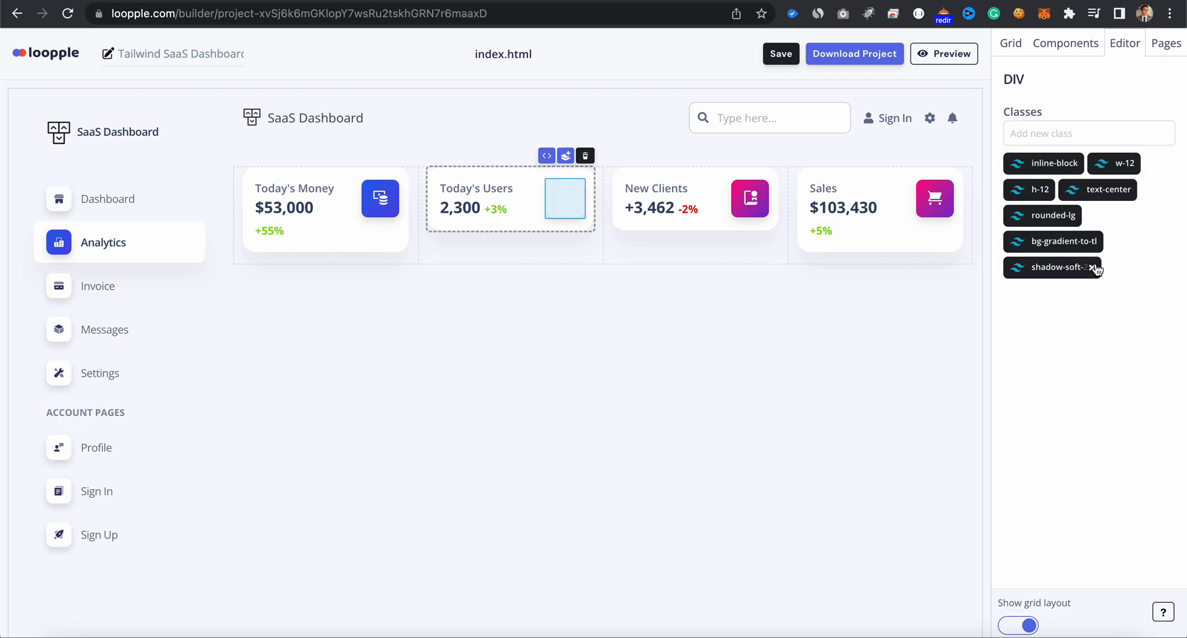
click(1061, 141)
text(from-indigo)
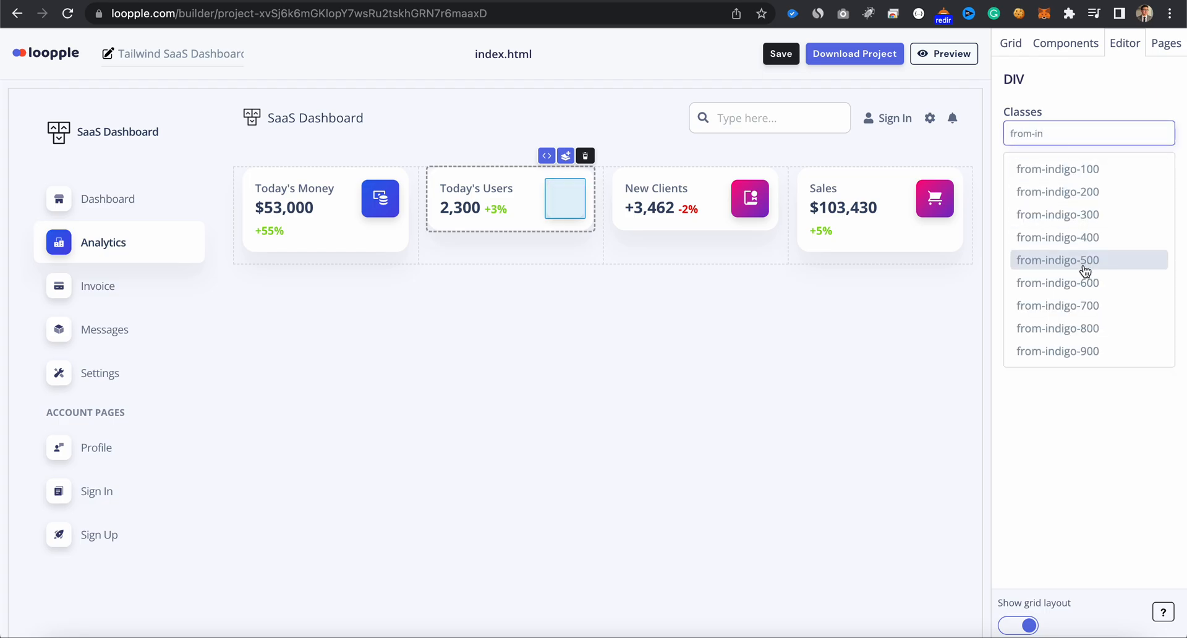
click(1076, 282)
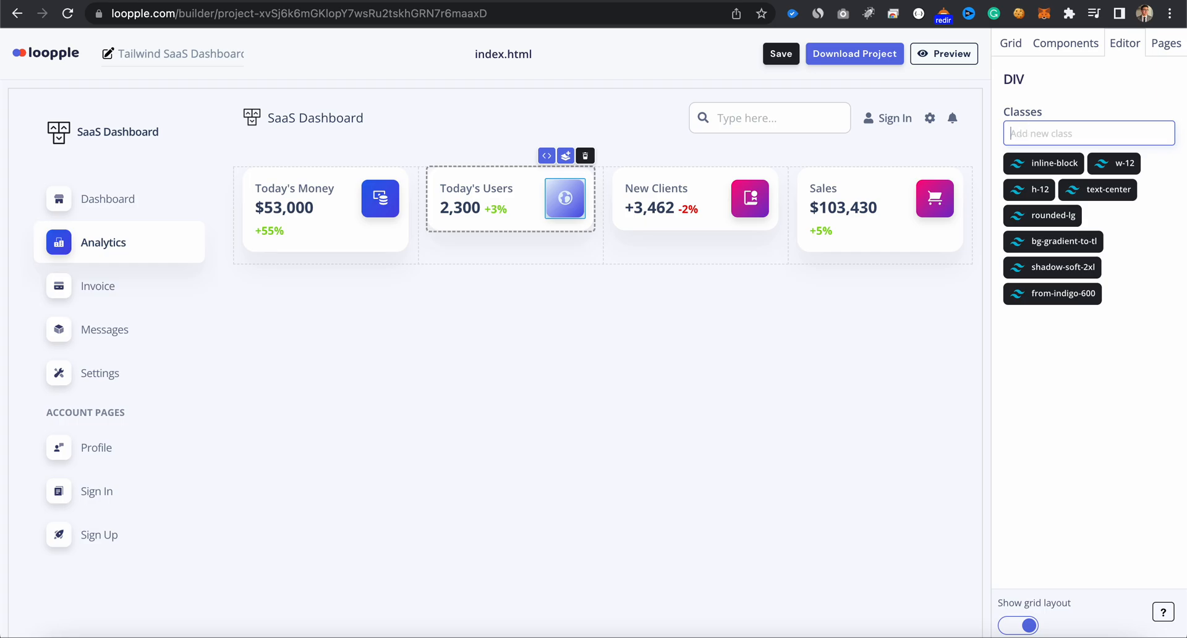
text(to-blue)
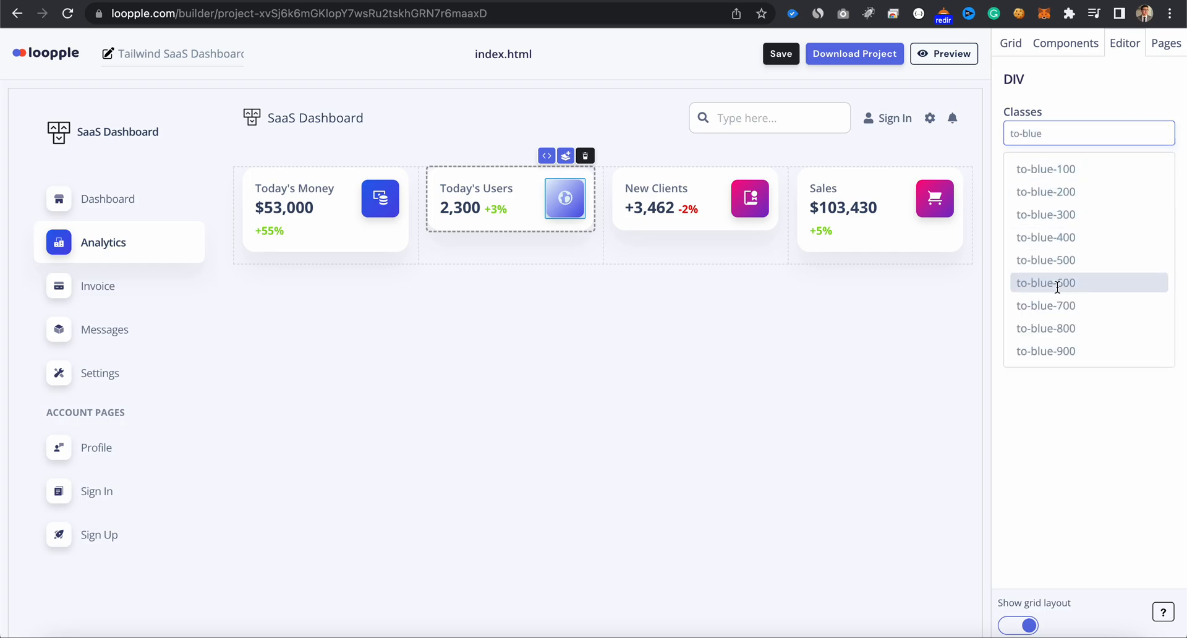
click(1057, 282)
- Add from-indigo-600 and to-blue-600 to the New Clients card icon and remove its to-pink-500 and from-purple-700 classes
click(760, 214)
click(1058, 133)
text(from-ind)
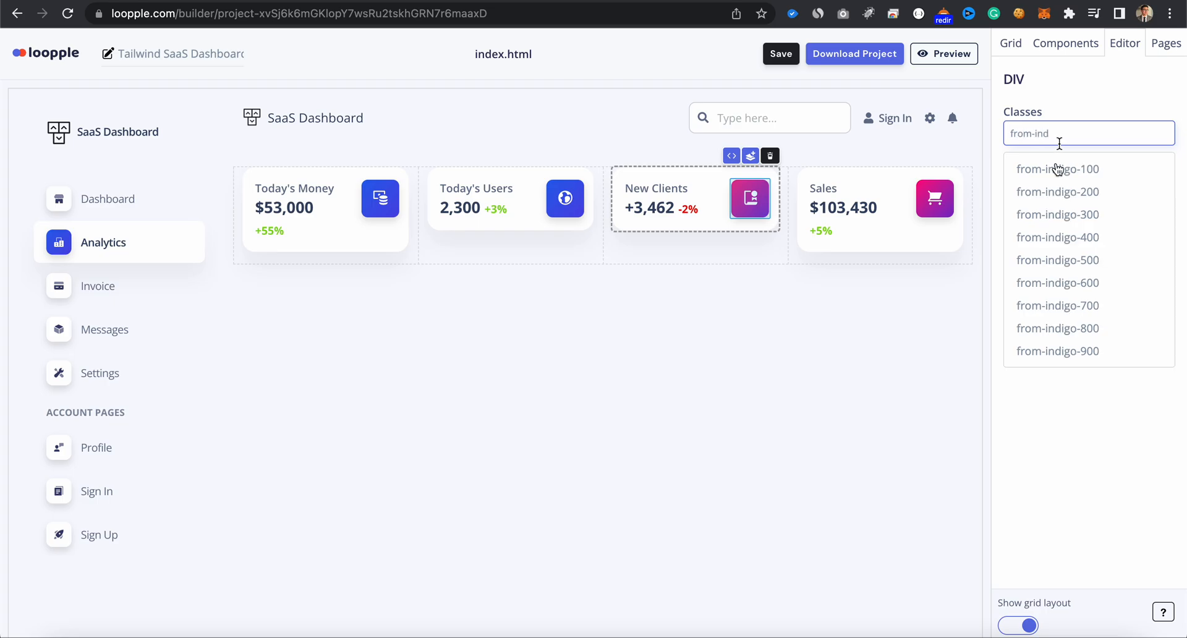
click(1057, 283)
text(to)
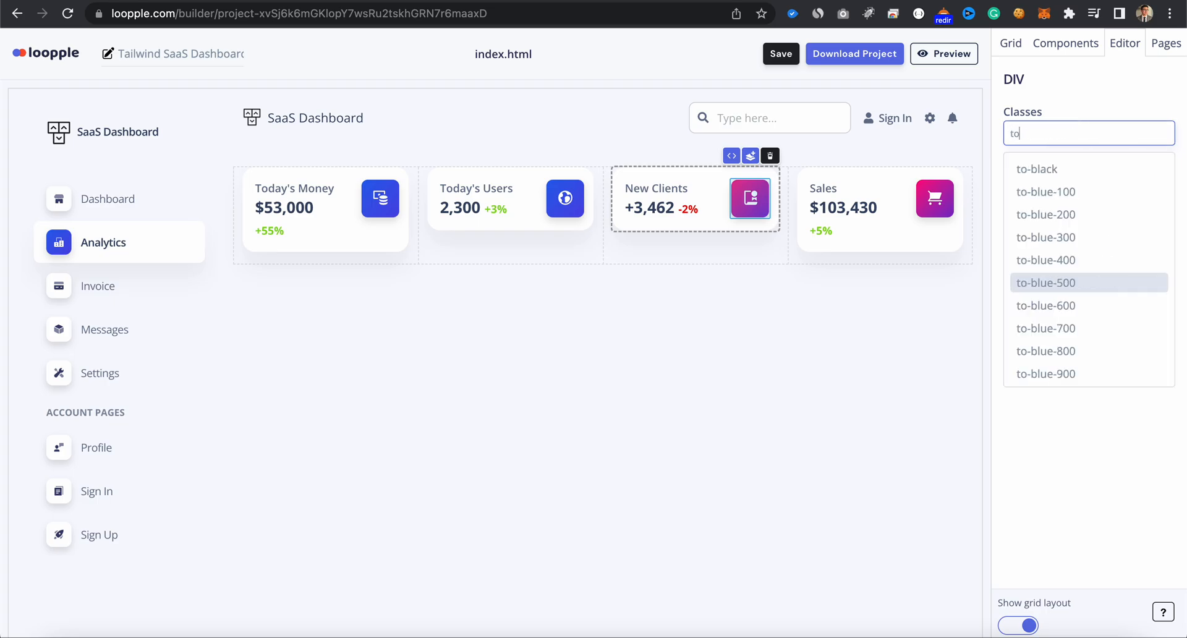
text(-ble)
key(BackSpace)
click(1067, 307)
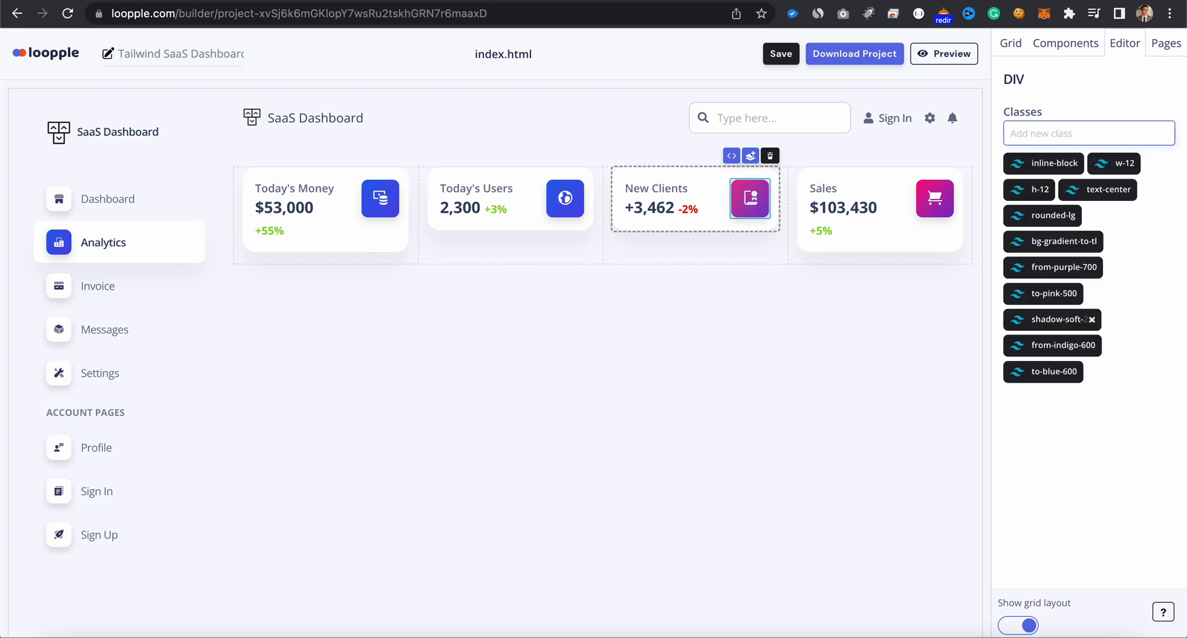
click(1073, 296)
click(1097, 268)
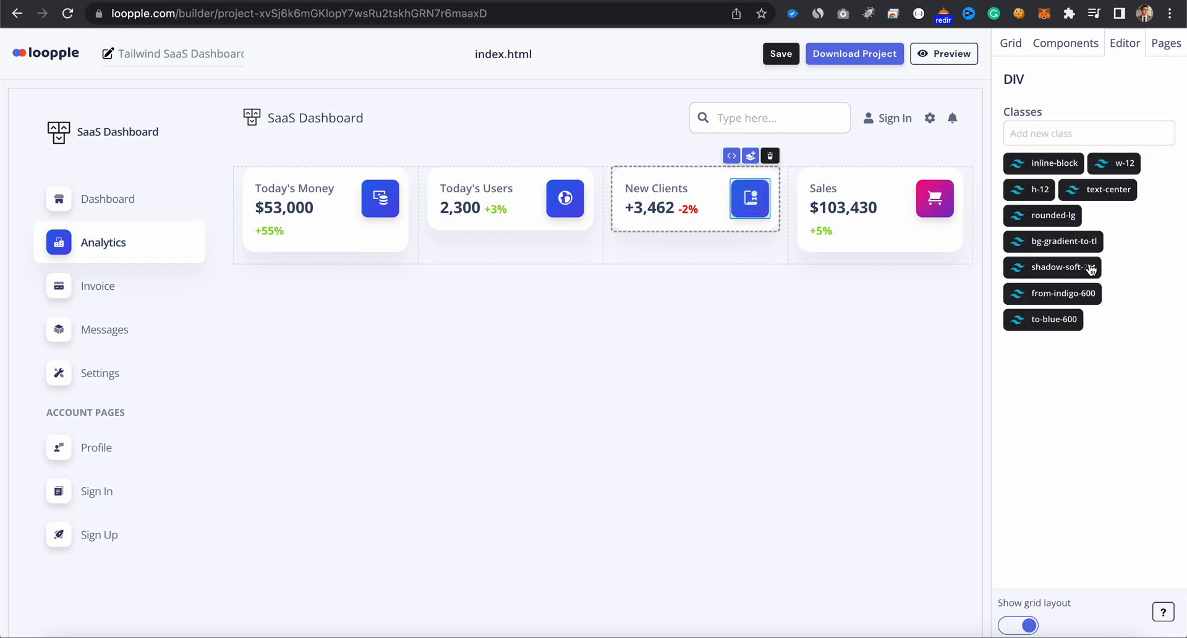
- Add from-indigo-600 and to-blue-600 to the Sales card icon and remove its to-pink-500 and from-purple-700 classes
click(925, 221)
click(1050, 133)
text(from-in)
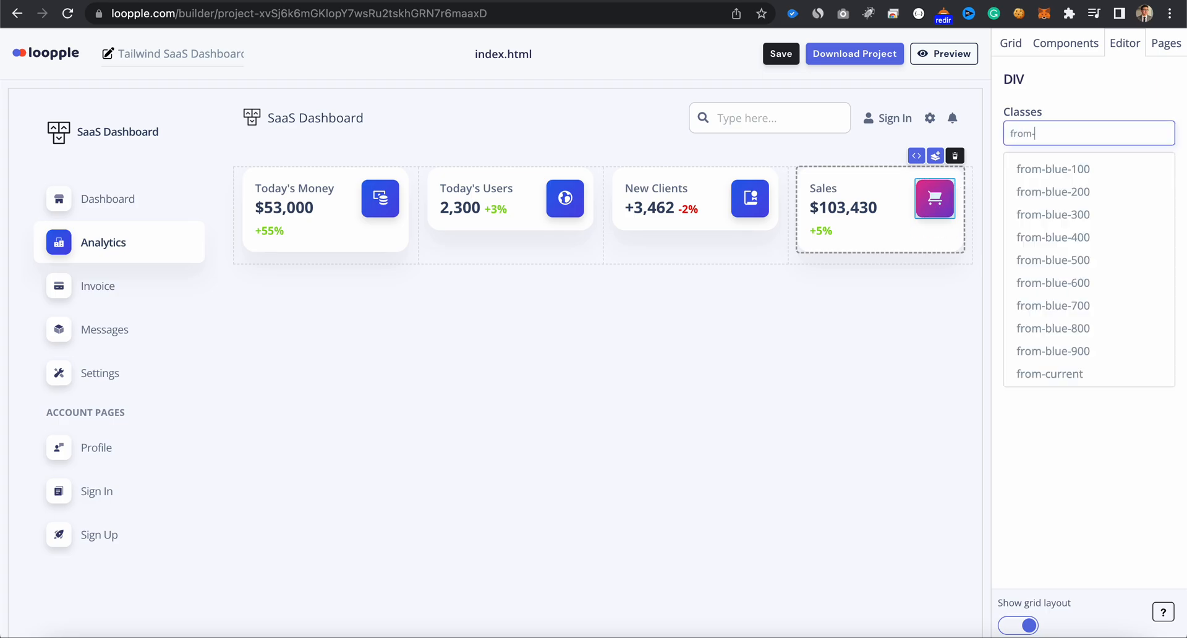
click(1054, 283)
text(to-blue)
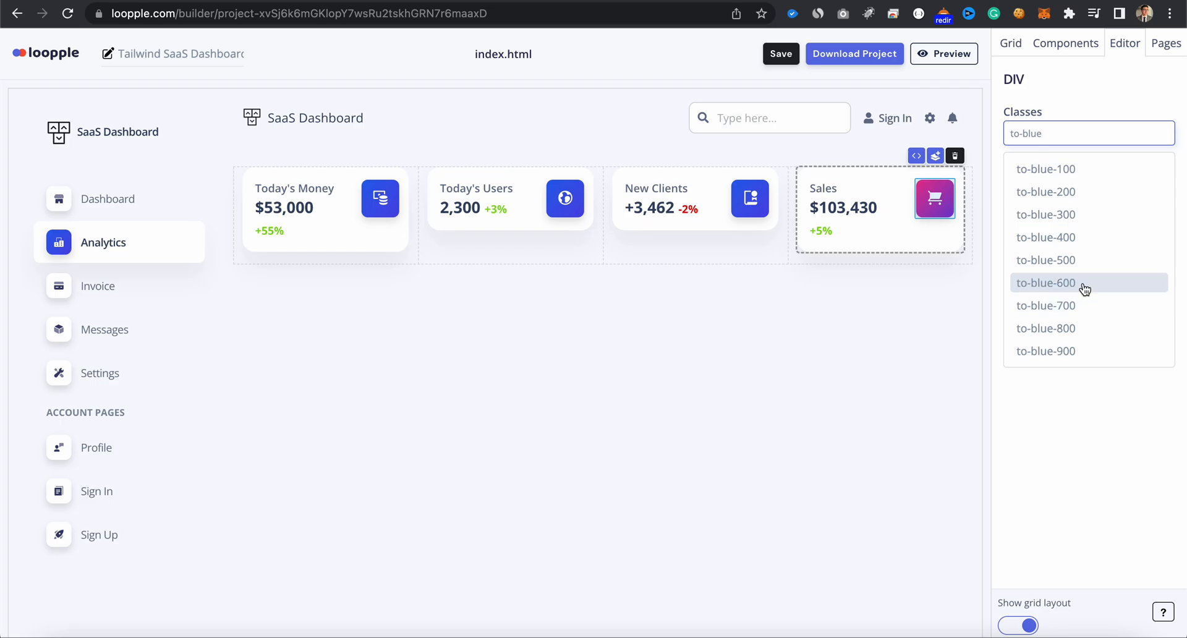
click(1082, 284)
click(1074, 294)
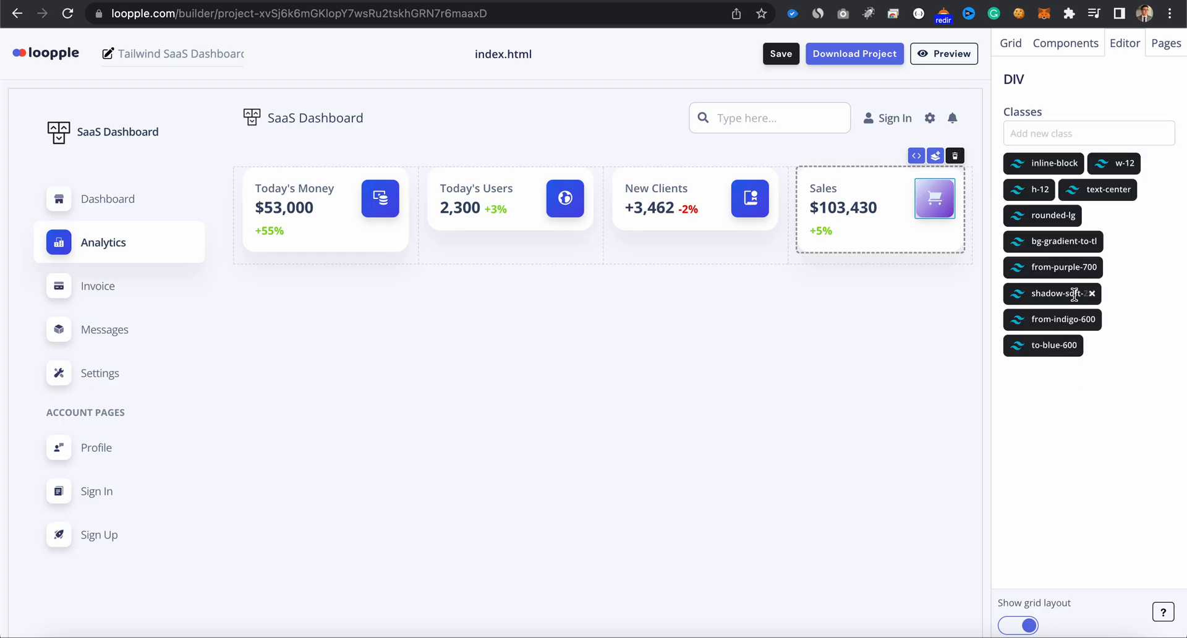
click(1092, 267)
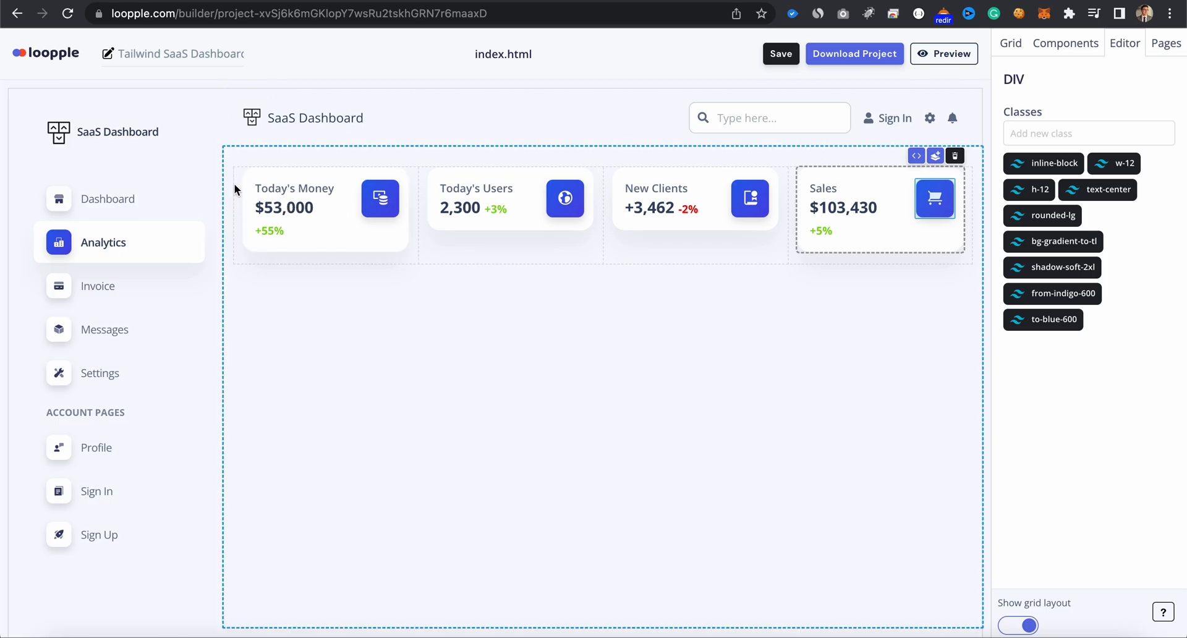
- Rename the Today's Money card heading to "Revenue"
click(282, 193)
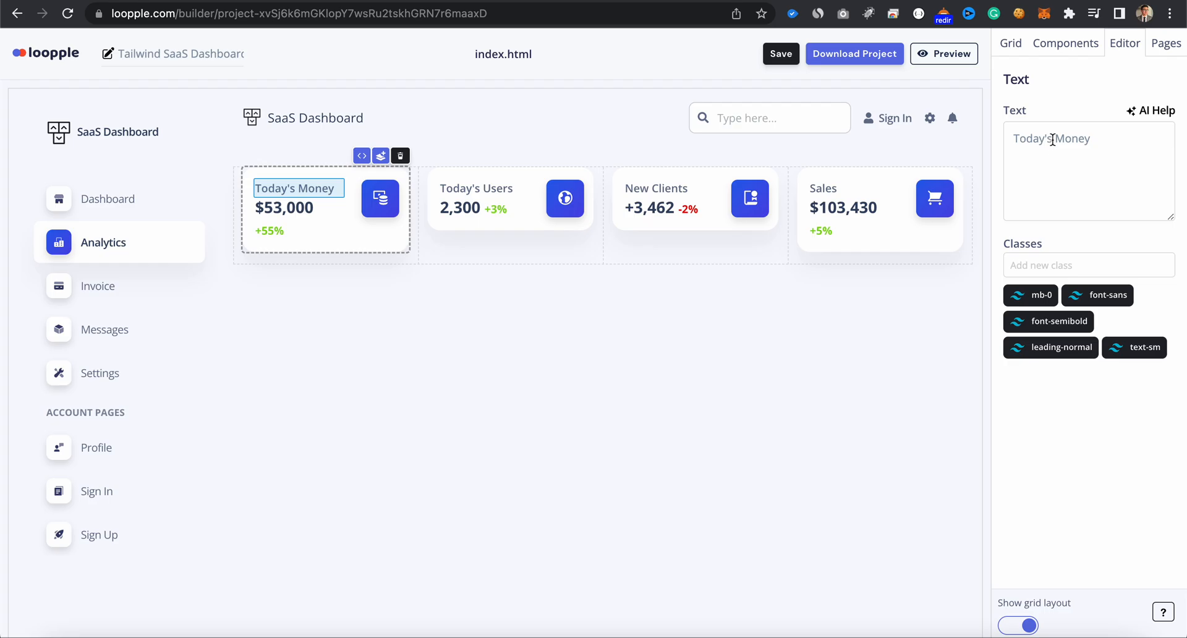
drag(1053, 140, 1109, 139)
key(BackSpace)
text(Revenue)
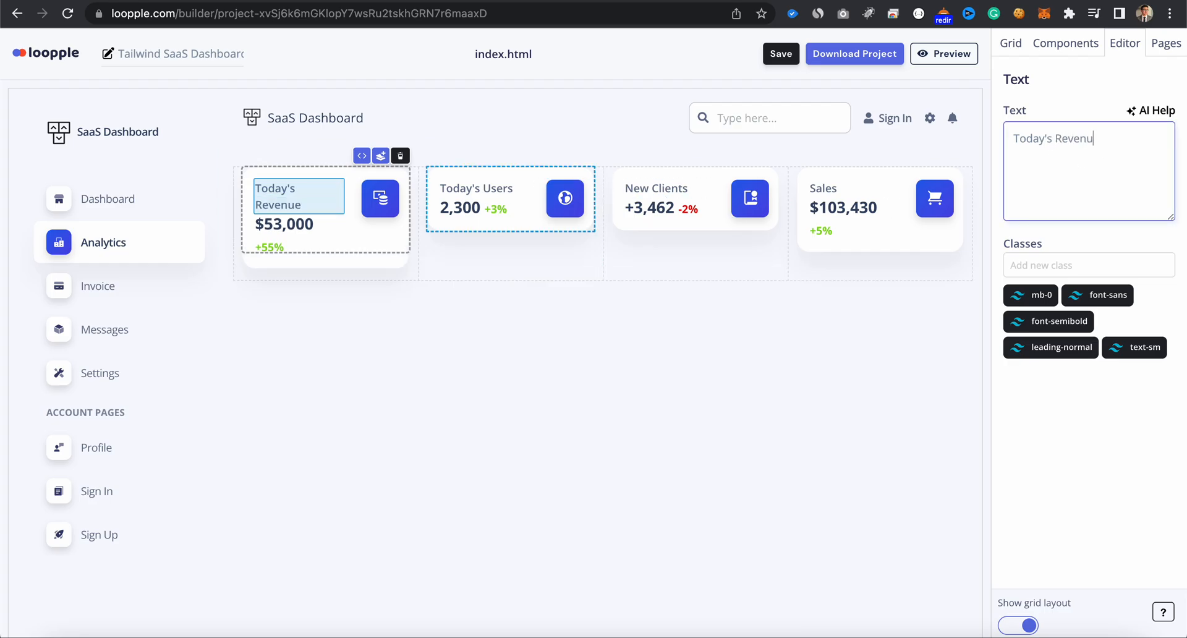
key(BackSpace)
key(BackSpace)
key(BackSpace)
key(ctrl+a)
text(Revenue)
- Change the Revenue card's amount to $5,400
click(279, 211)
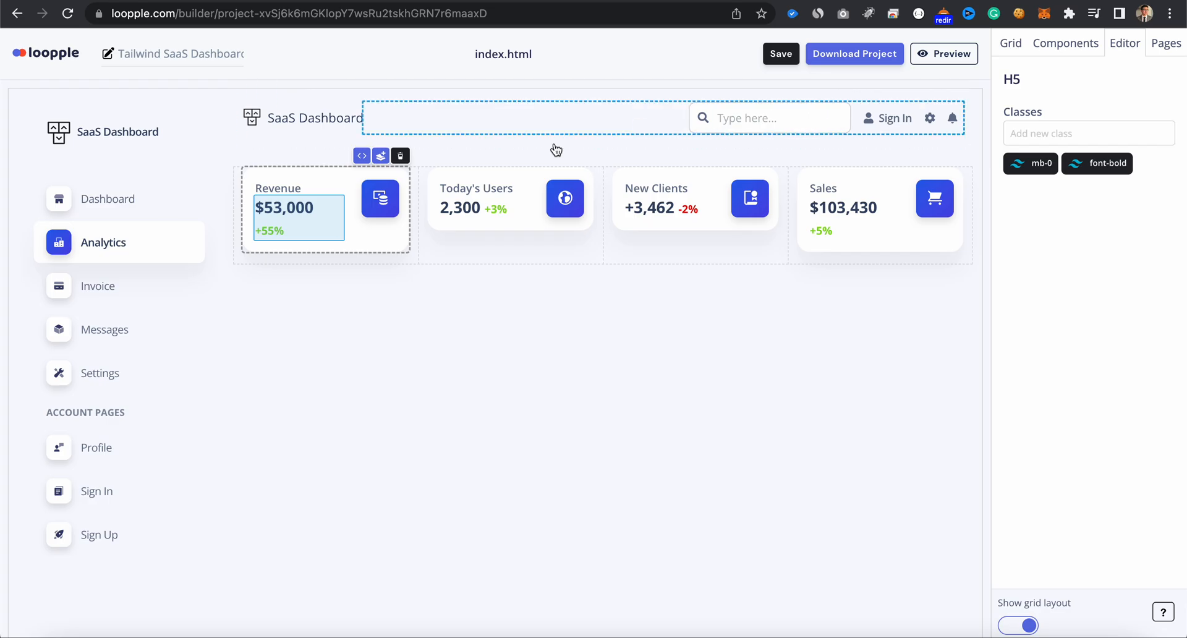
double_click(289, 218)
click(282, 210)
key(BackSpace)
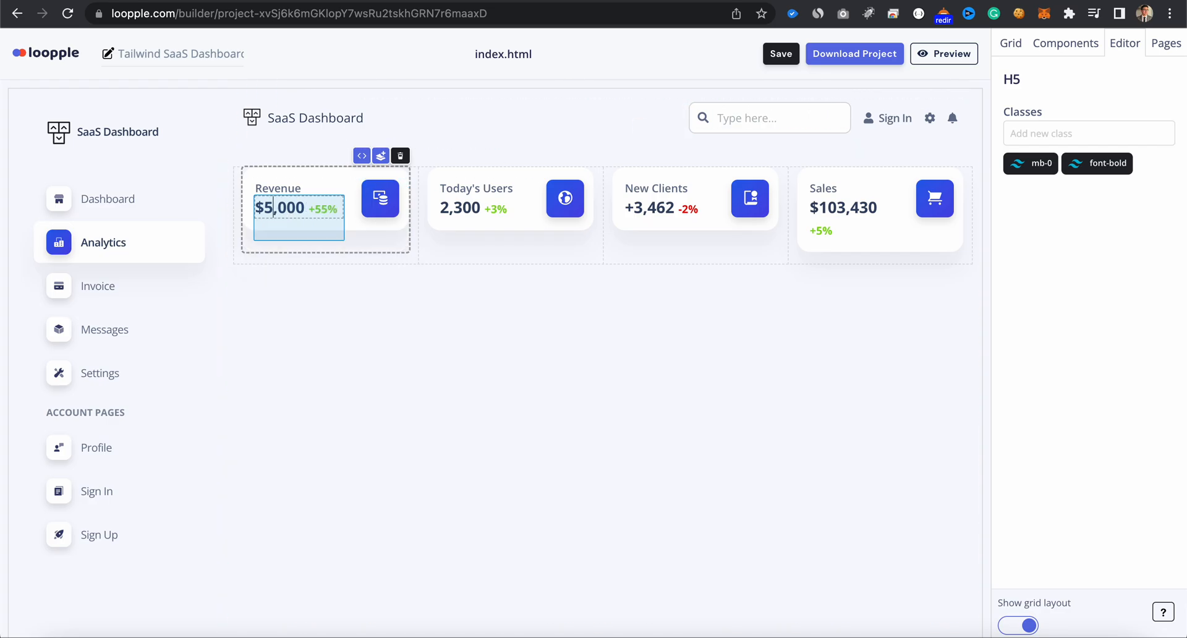
text(4)
- Rename the Today's Users card heading to "Users"
click(473, 188)
click(1087, 154)
key(ctrl+a)
text(U)
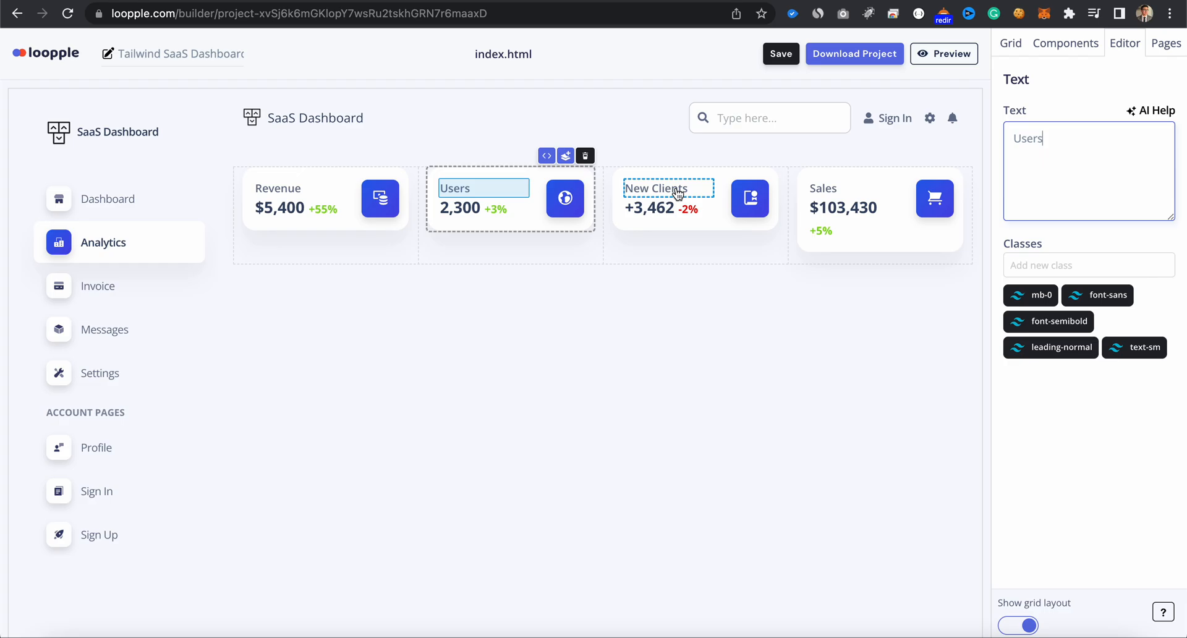
- Change the New Clients card's percentage text to +5%
click(687, 214)
click(1020, 137)
key(BackSpace)
key(BackSpace)
text(+5%)
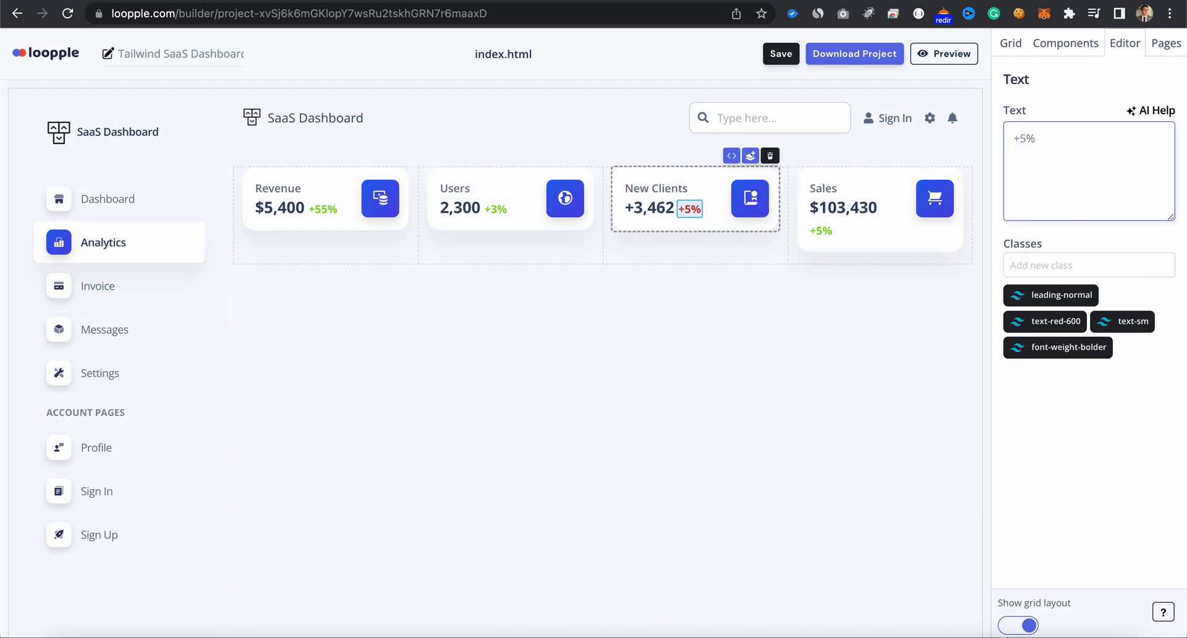
- Add the text-lime-500 class to the New Clients percentage and remove its text-red-600 class
click(1054, 265)
text(text-lime-500)
key(Return)
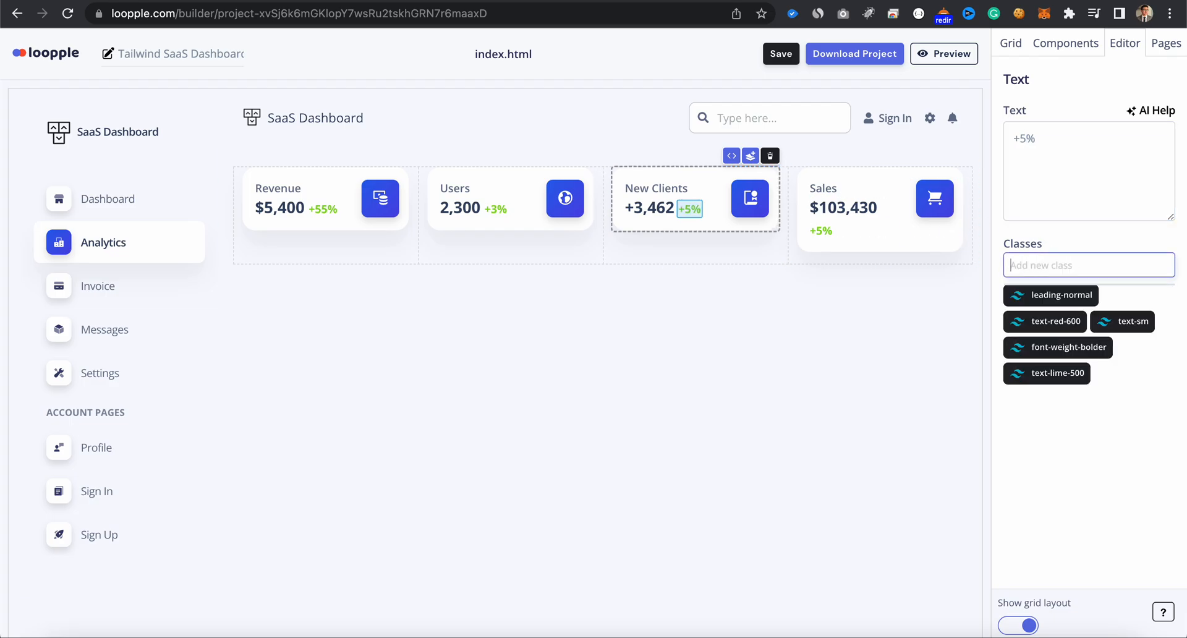
click(1078, 322)
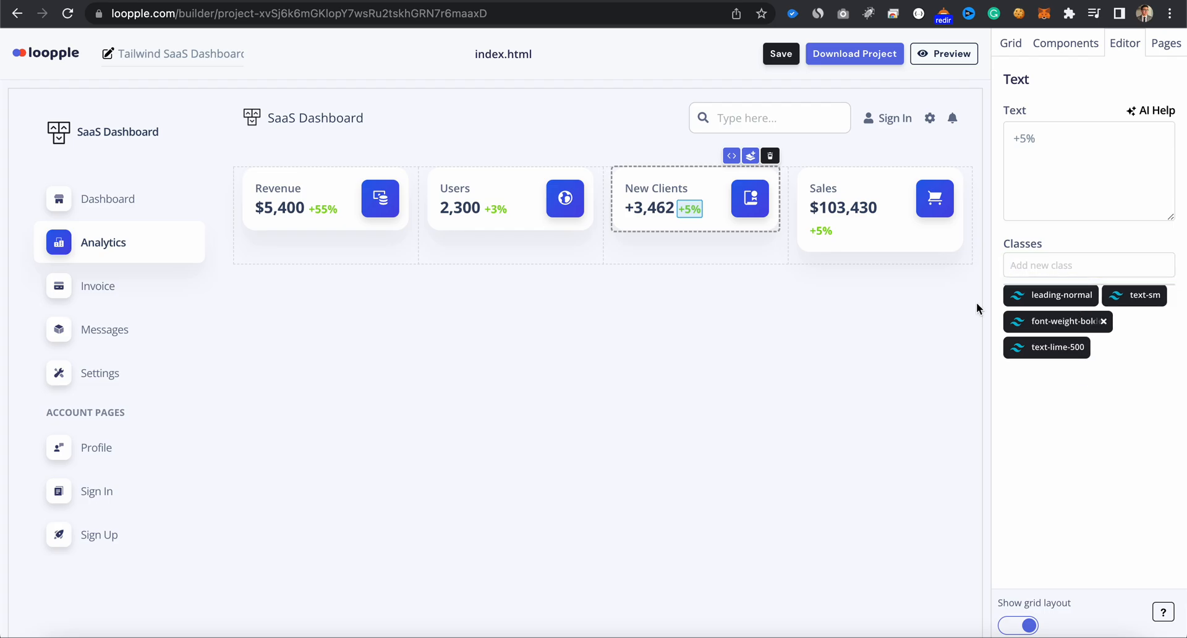
- Replace the Sales card's dollar amount with 970 and save the project
click(851, 209)
double_click(861, 213)
click(835, 191)
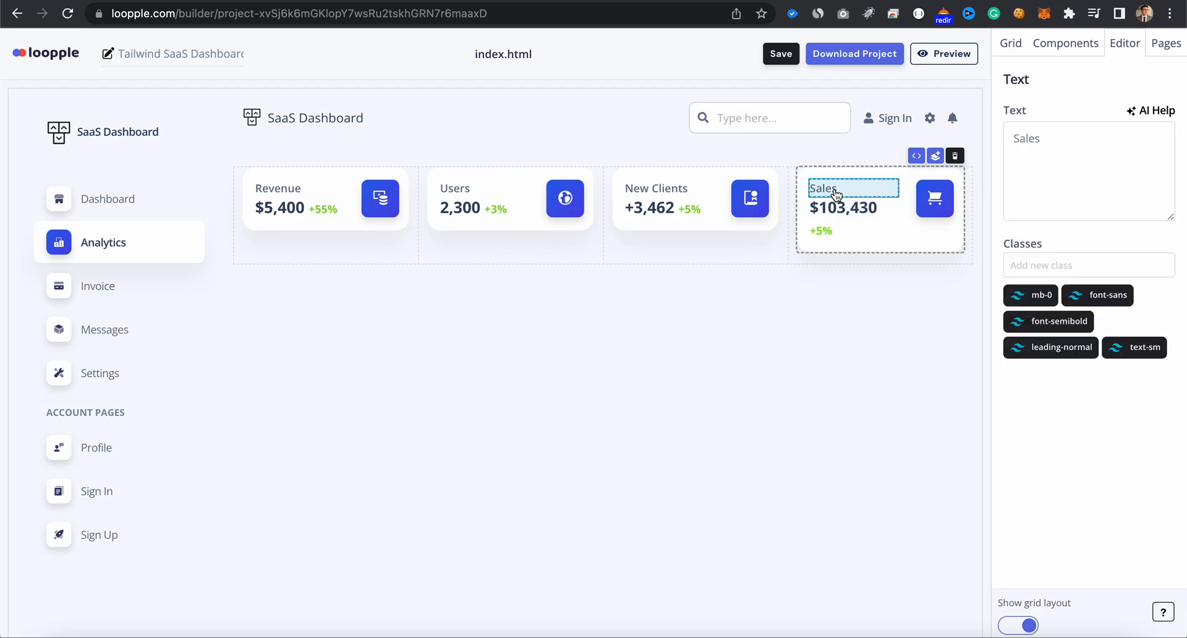
click(866, 213)
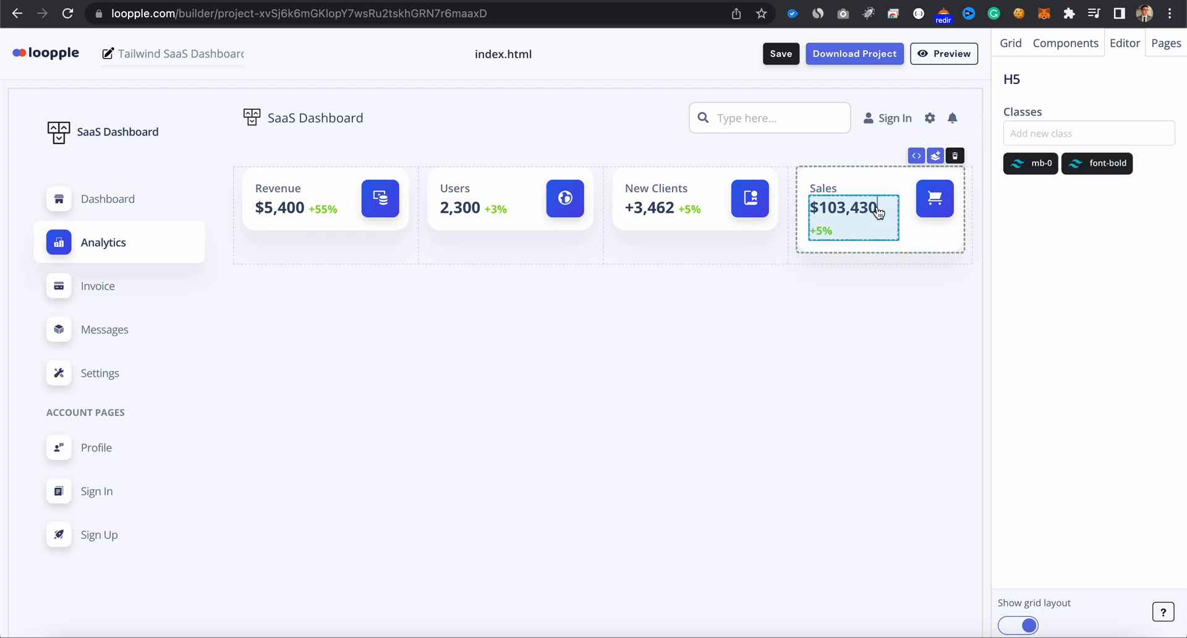
key(BackSpace)
key(BackSpace)
key(BackSpace)
key(BackSpace)
key(BackSpace)
key(BackSpace)
key(BackSpace)
key(BackSpace)
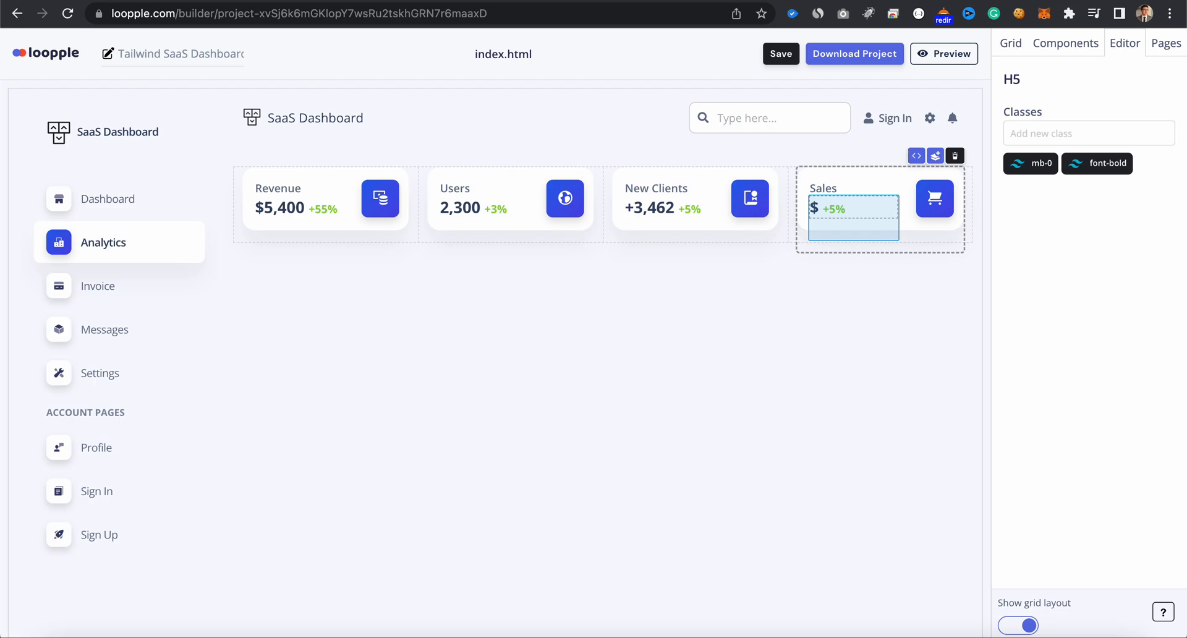
text(970)
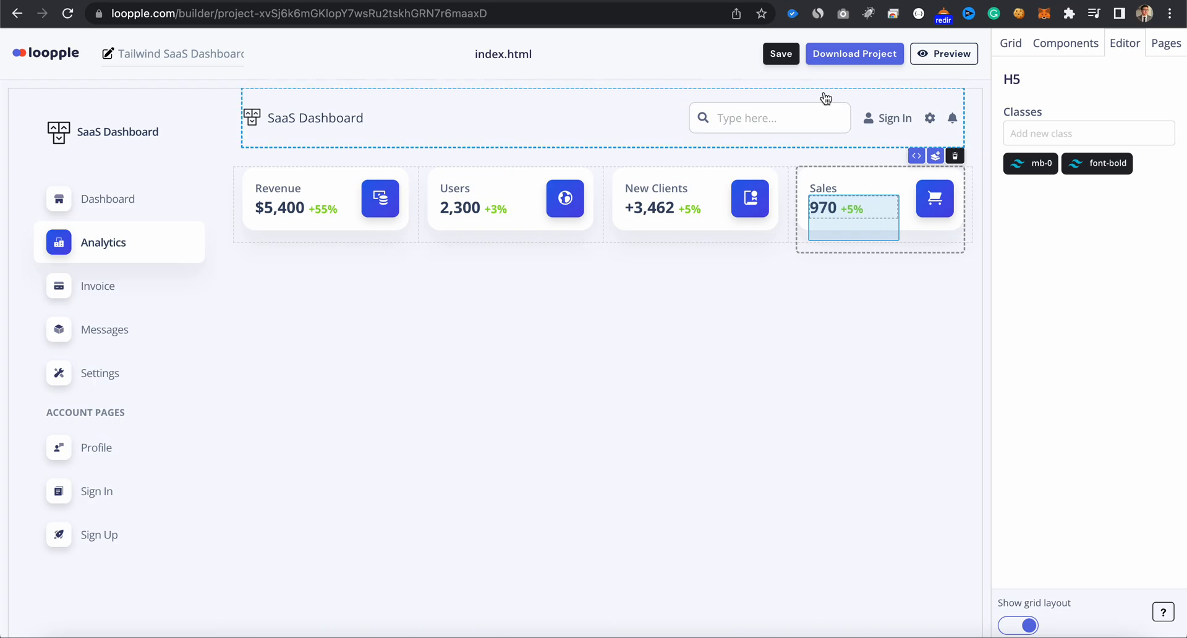
click(782, 55)
- Insert a two-column grid below the statistics cards and save the project
click(1039, 45)
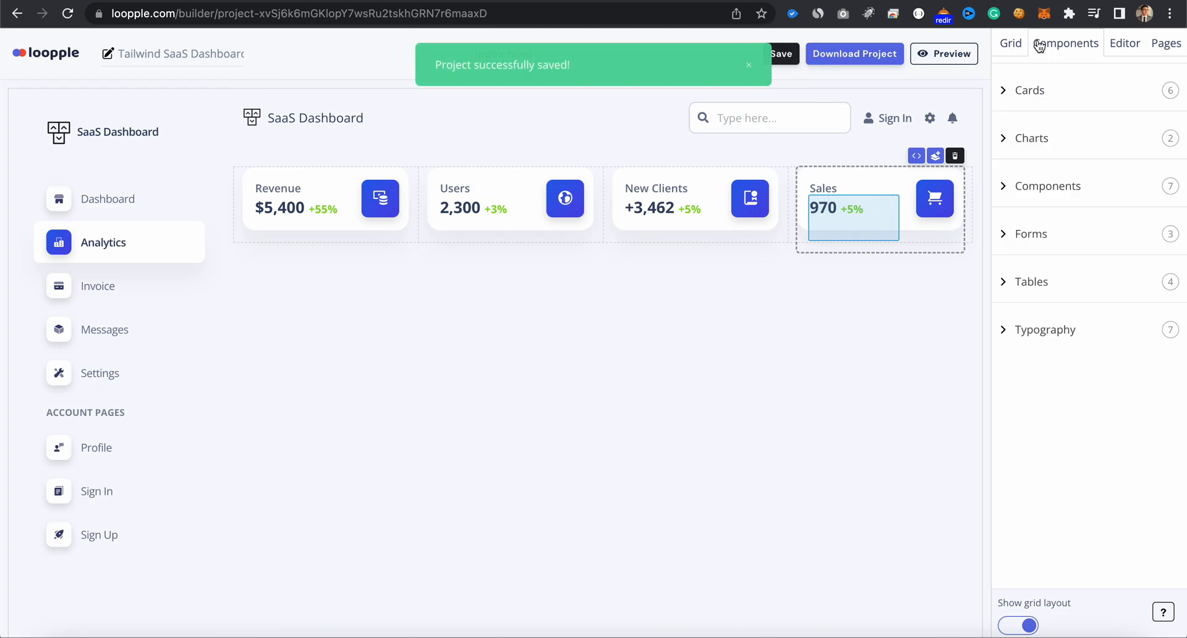
click(1011, 43)
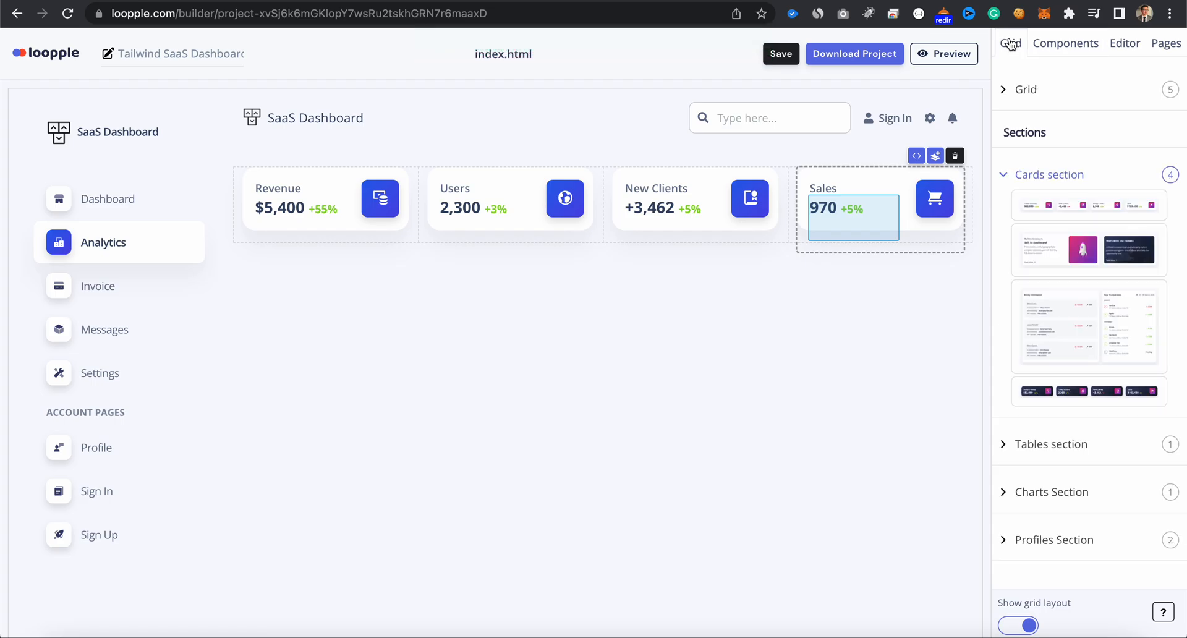
click(1022, 90)
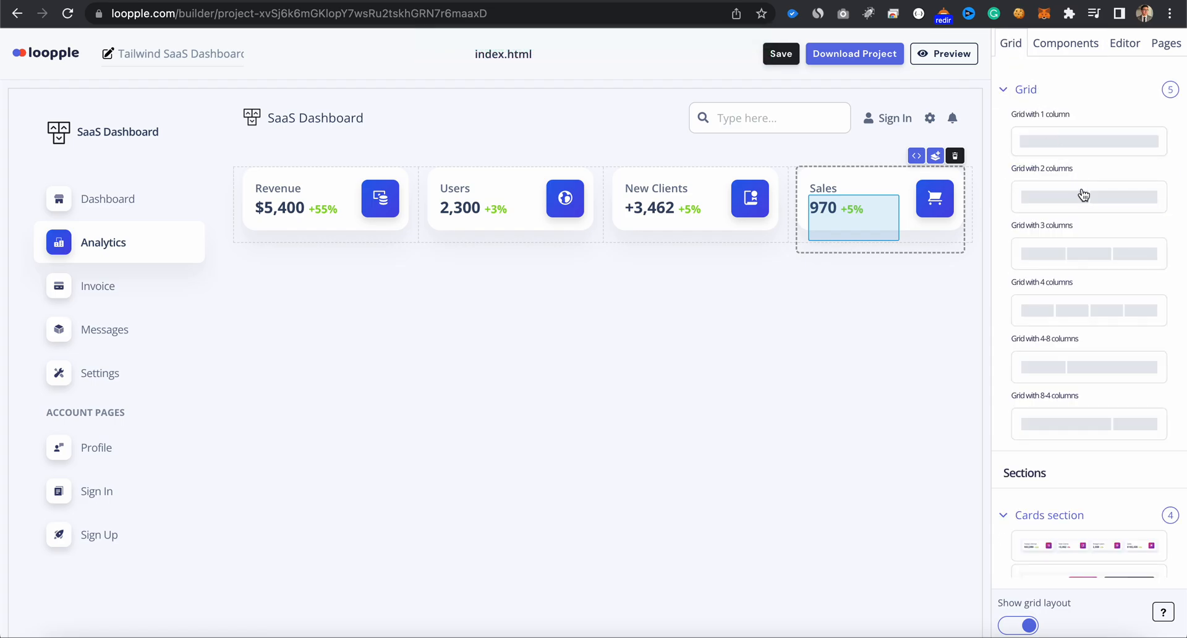
drag(1084, 195, 765, 408)
click(781, 54)
click(765, 252)
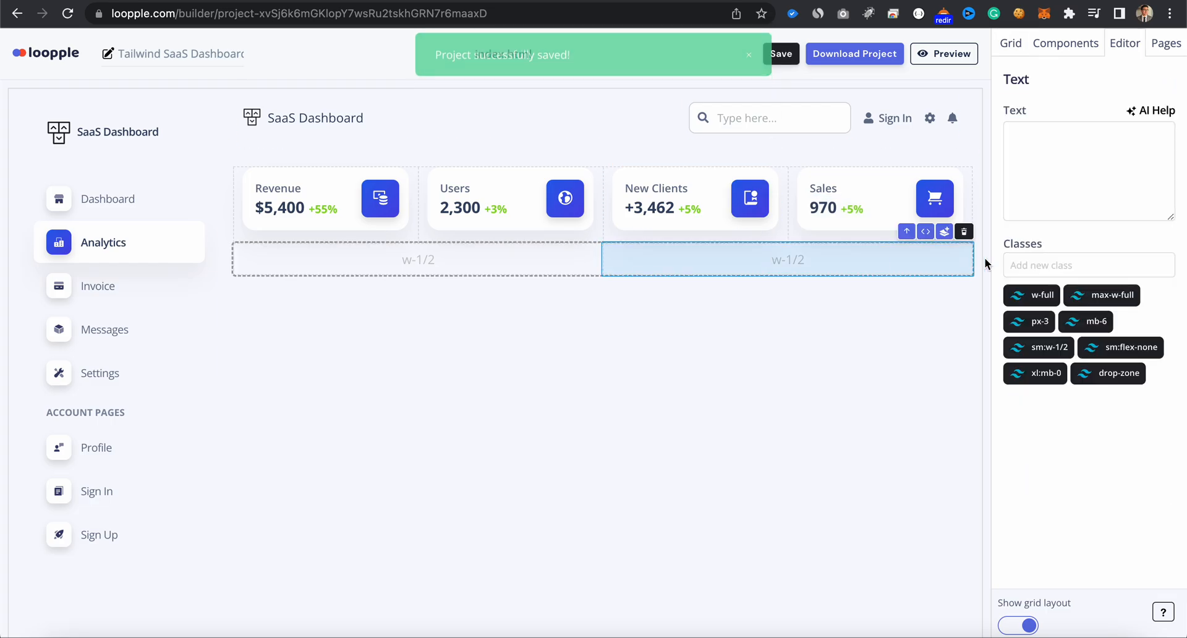
- Place a Chart Line component in the left column of the new two-column grid
click(1061, 50)
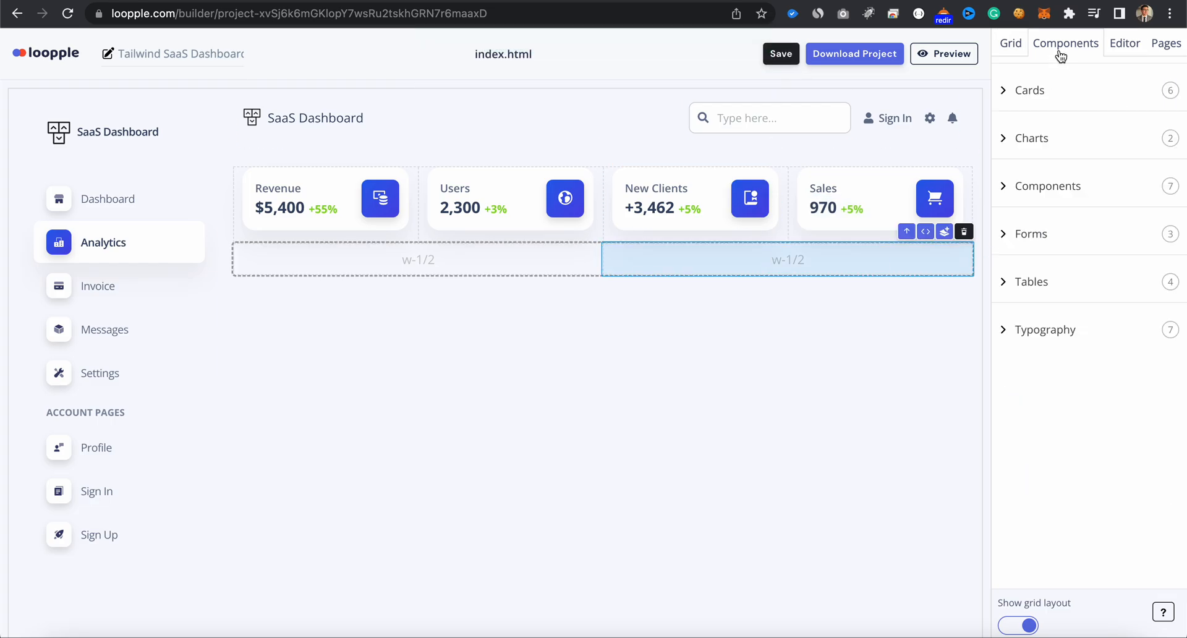
click(1031, 138)
drag(1045, 275, 472, 268)
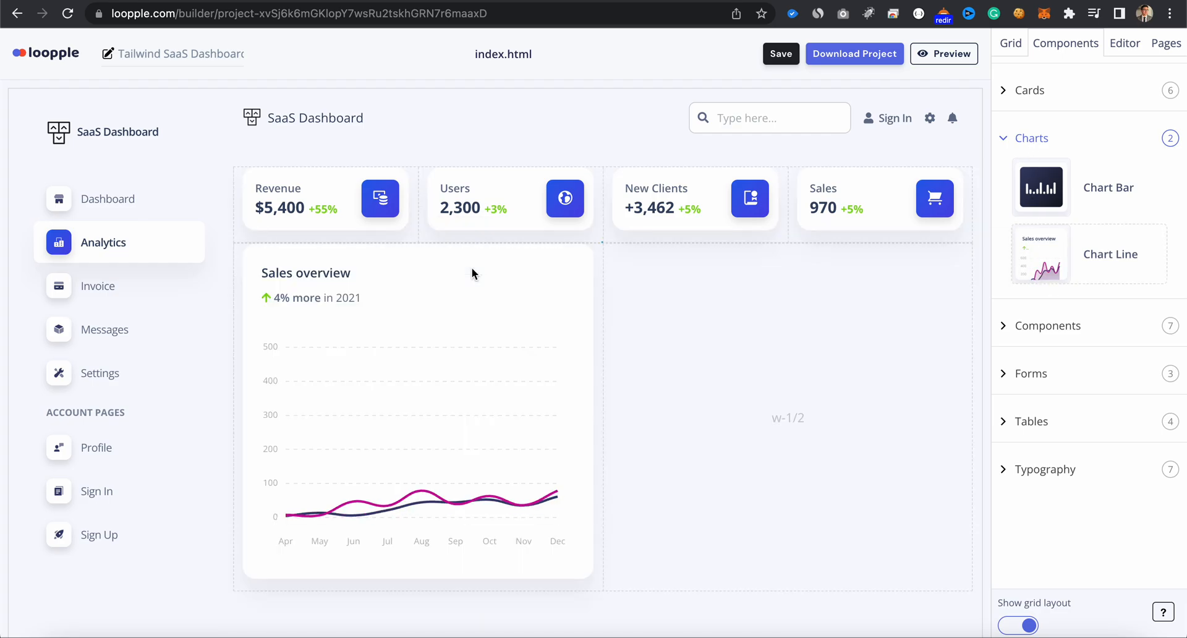
- Rename the line chart's "Sales overview" heading to "Reports"
click(339, 272)
triple_click(1102, 138)
text(Reports)
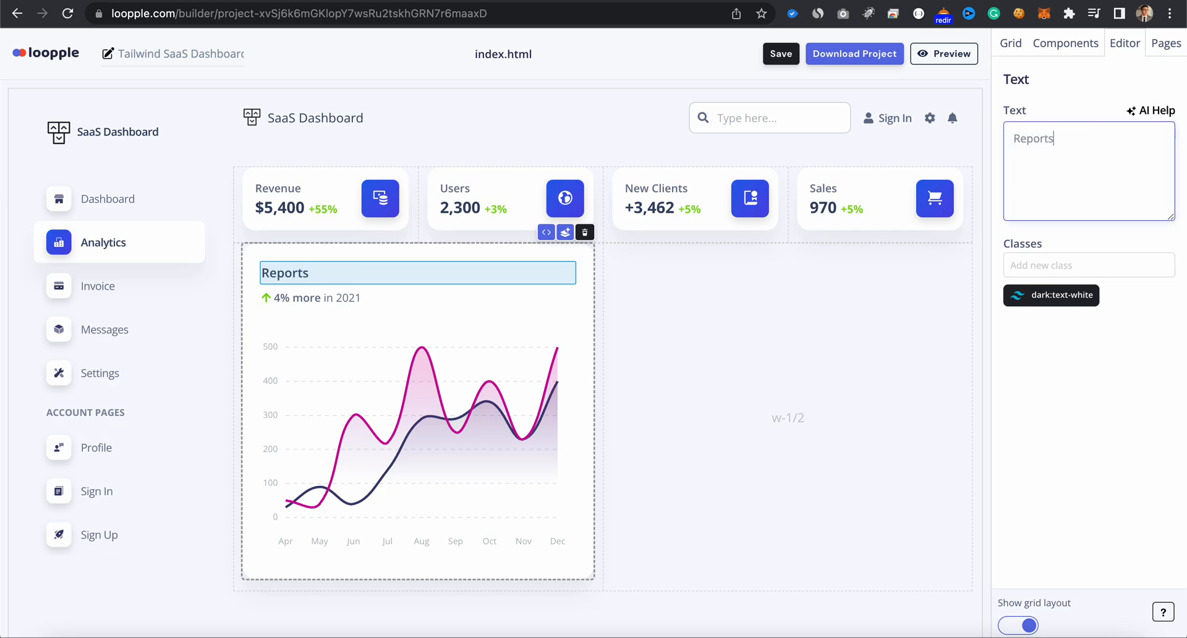
- Change the year in the Reports chart's subtitle to 2023 and place a Chart Bar component in the empty column beside it
click(353, 303)
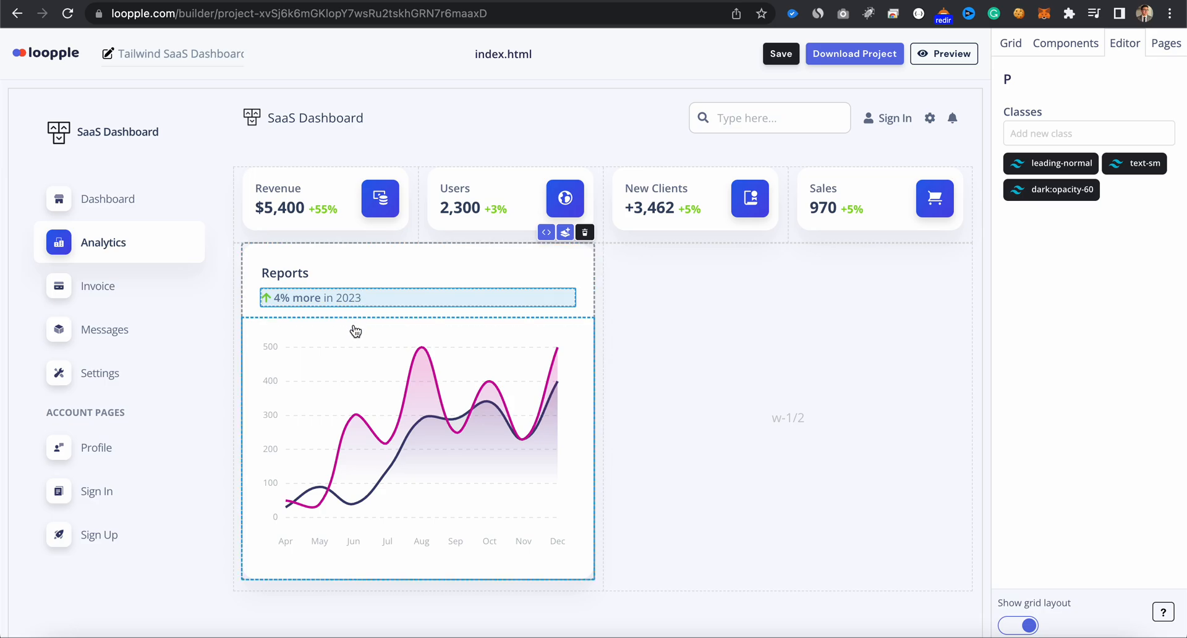
click(1065, 42)
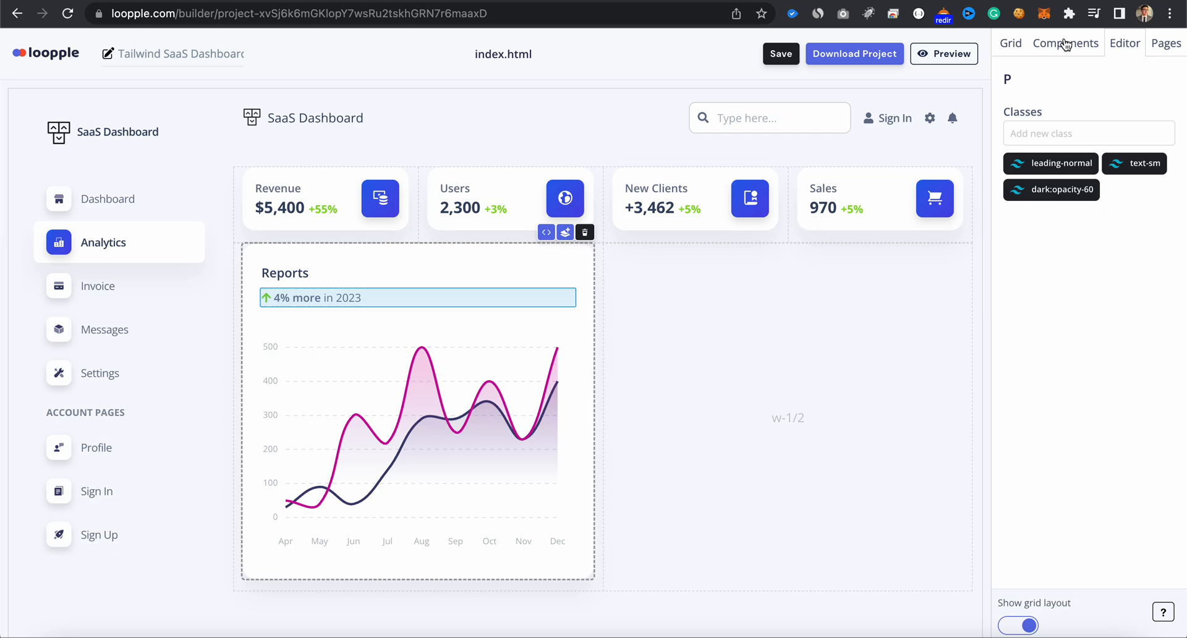
drag(1049, 208, 892, 376)
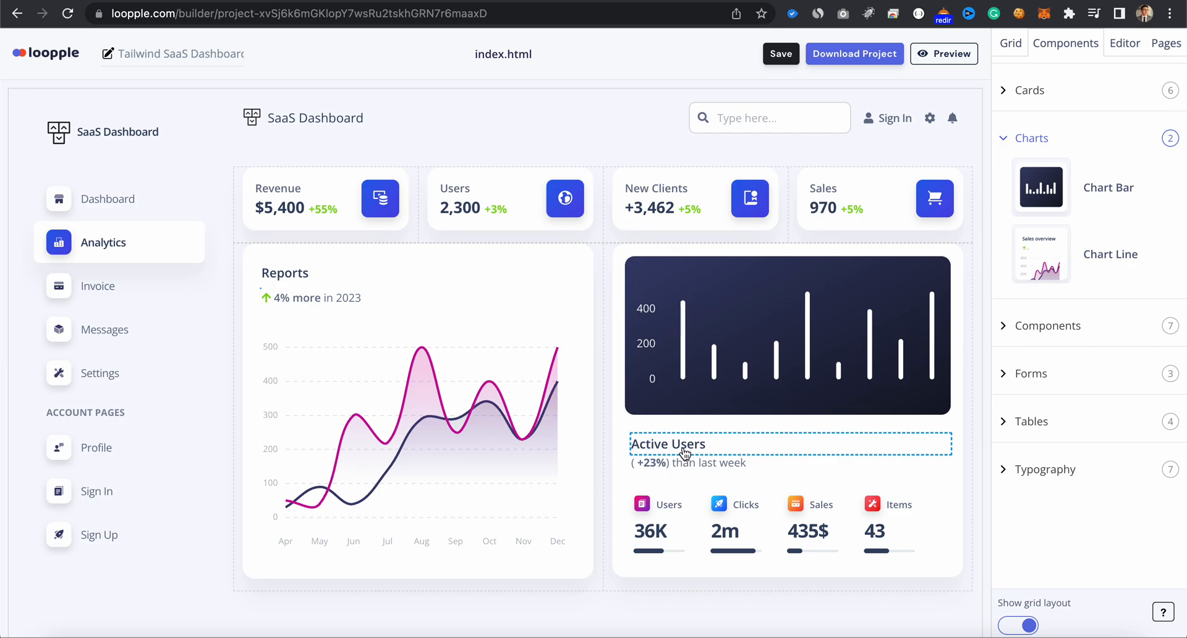
- Rename the bar chart's "Active Users" heading to "Analytics"
click(684, 453)
drag(1078, 139, 1013, 139)
text(Analytics)
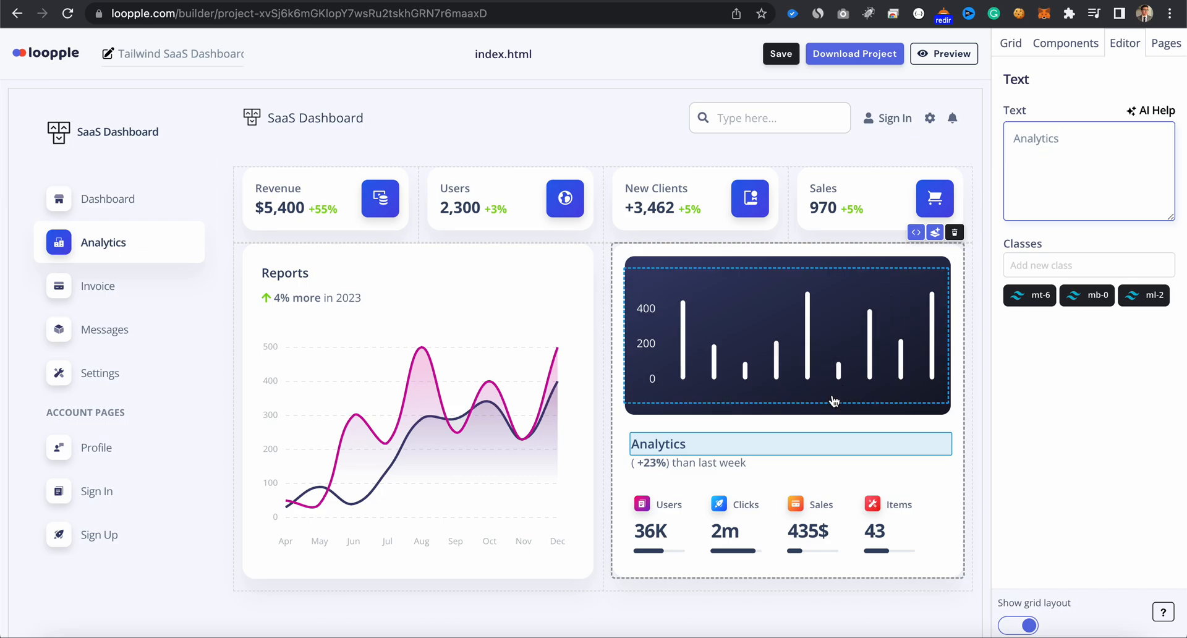
- Rename the first two metric labels under the bar chart from Users and Clicks to "Sales" and "Distribute"
click(672, 509)
double_click(1067, 137)
text(Sales)
click(772, 492)
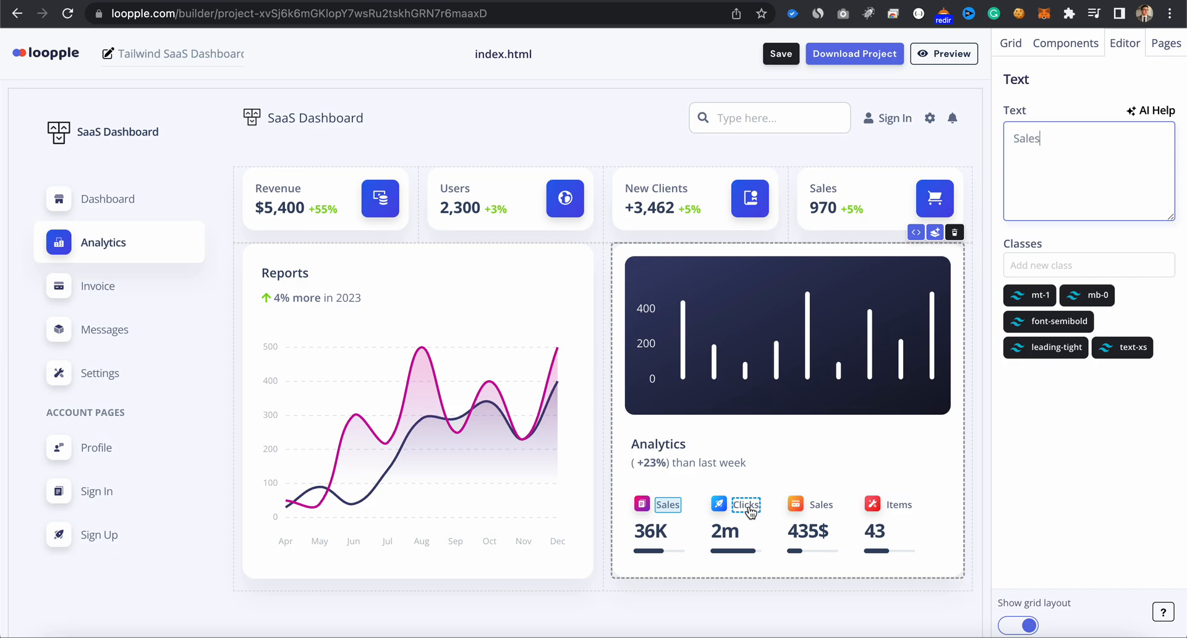
double_click(1052, 172)
text(Distribute)
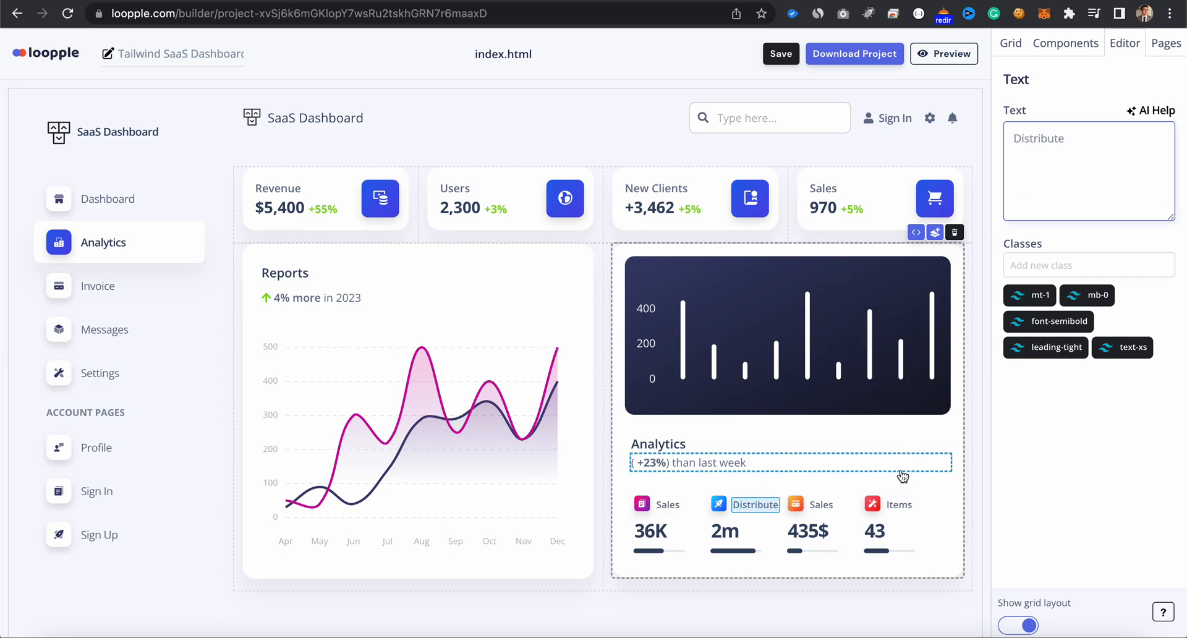
- Rename the Items metric label under the bar chart to "Return"
click(830, 510)
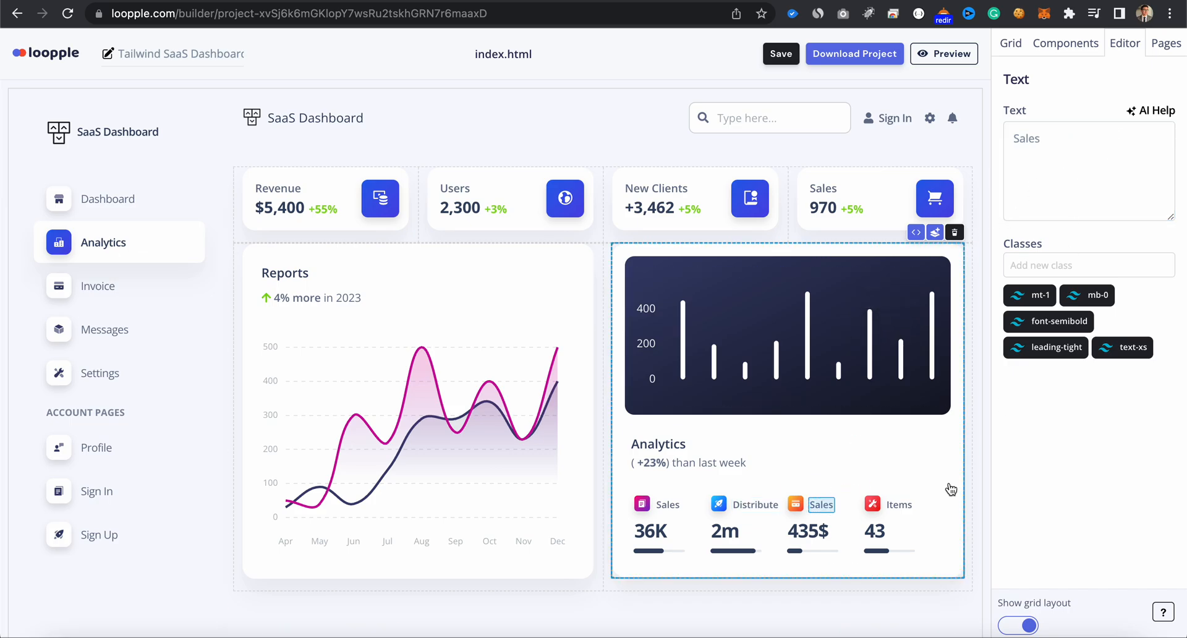
click(899, 505)
click(1063, 175)
key(ctrl+a)
text(Return)
- Rename the third metric label under the bar chart to "Churn" and save the project
click(818, 505)
click(1052, 140)
key(ctrl+a)
text(Churn Rate)
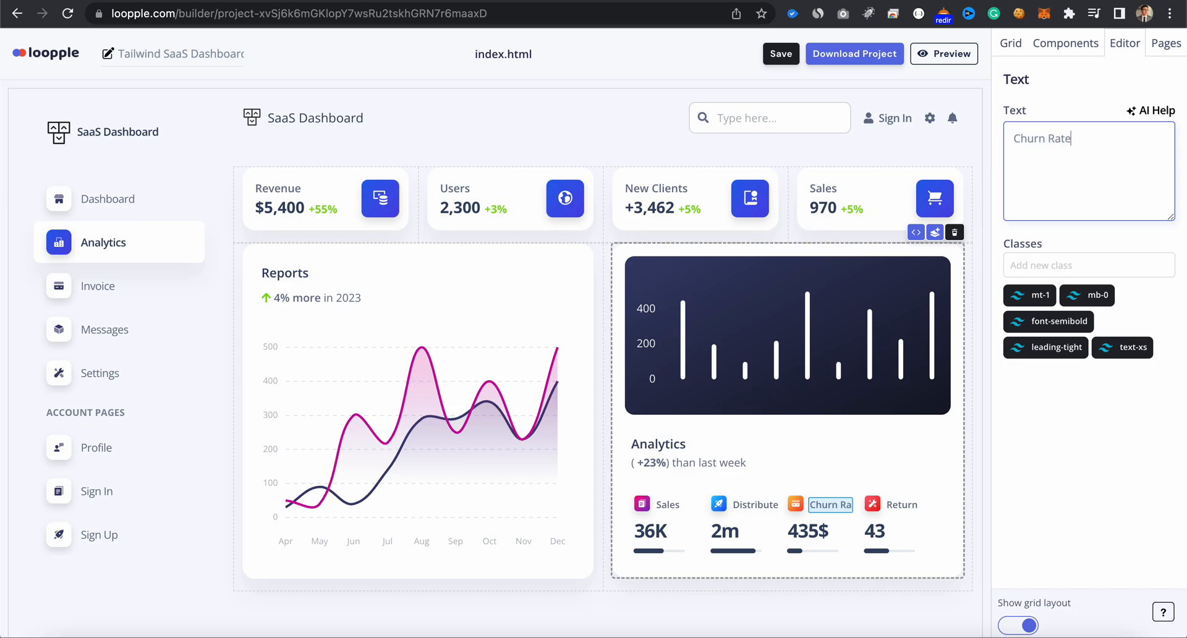
key(BackSpace)
key(BackSpace)
click(785, 55)
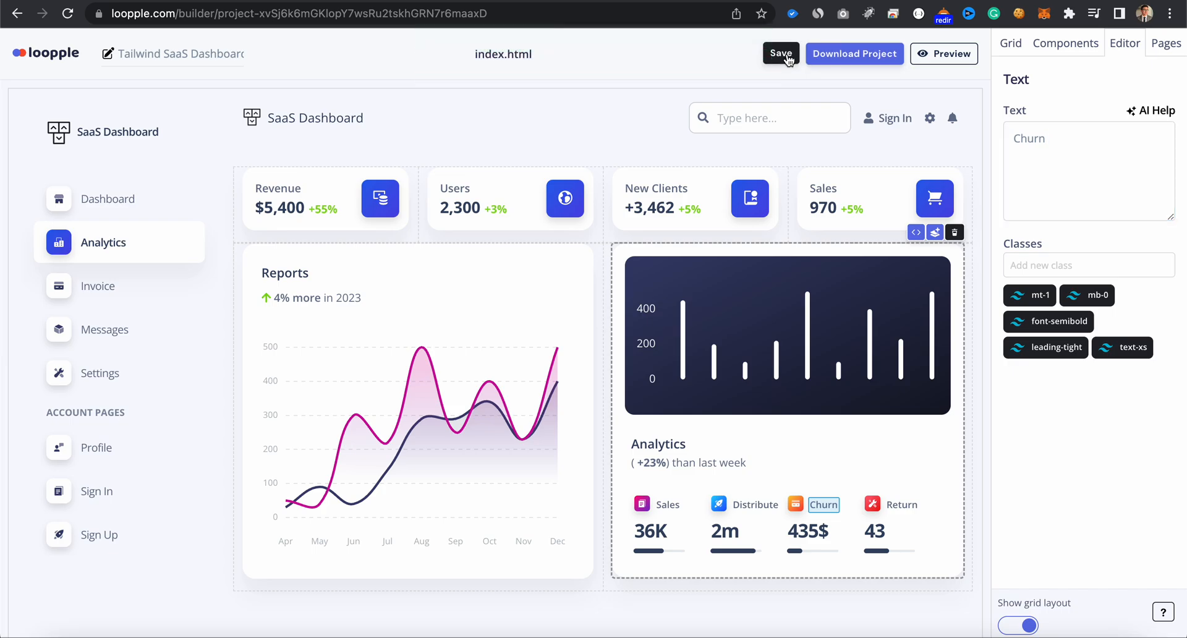
- Insert a two-column grid below the charts and place a Table Products component in its left column
click(1011, 43)
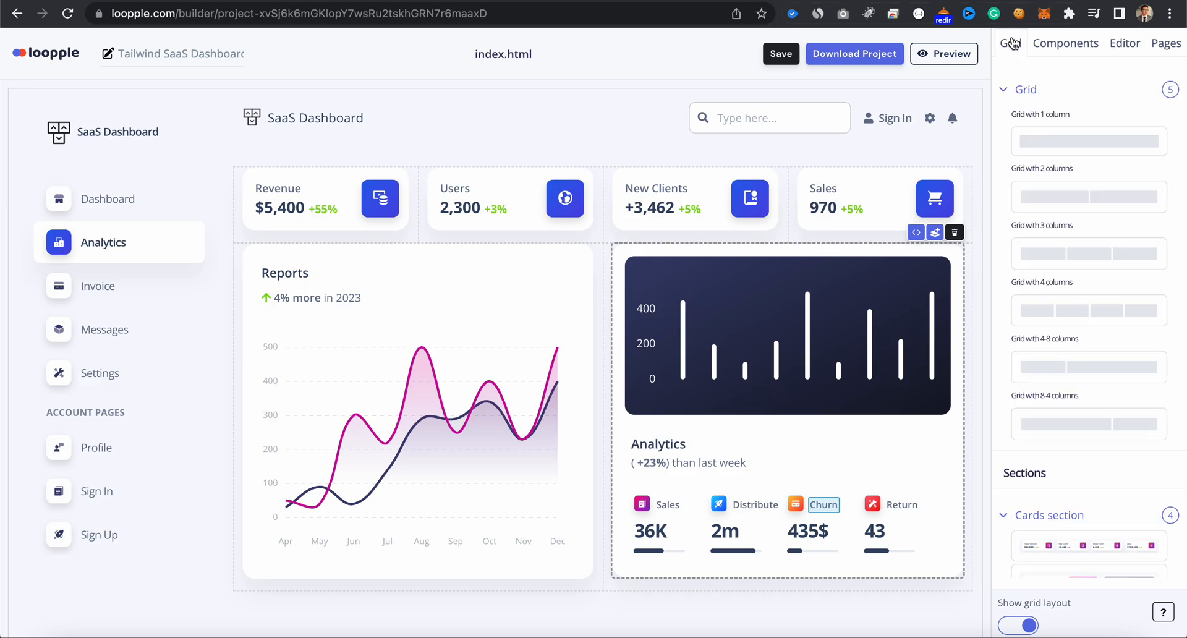
drag(1063, 188, 872, 593)
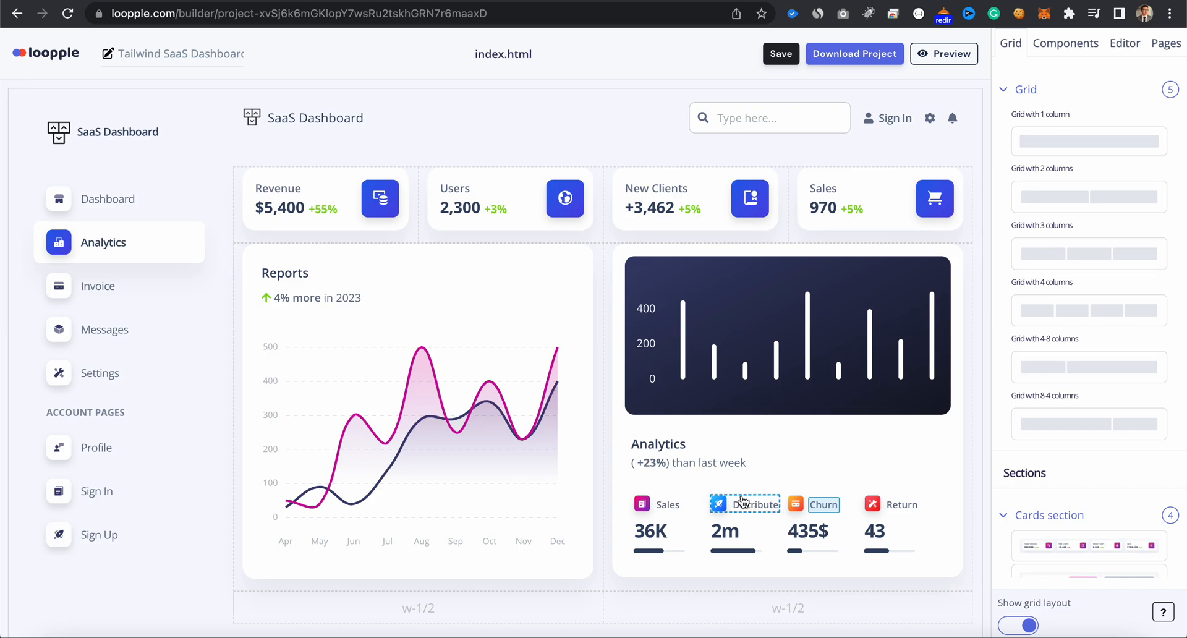
scroll(741, 499, down, 1)
click(1062, 49)
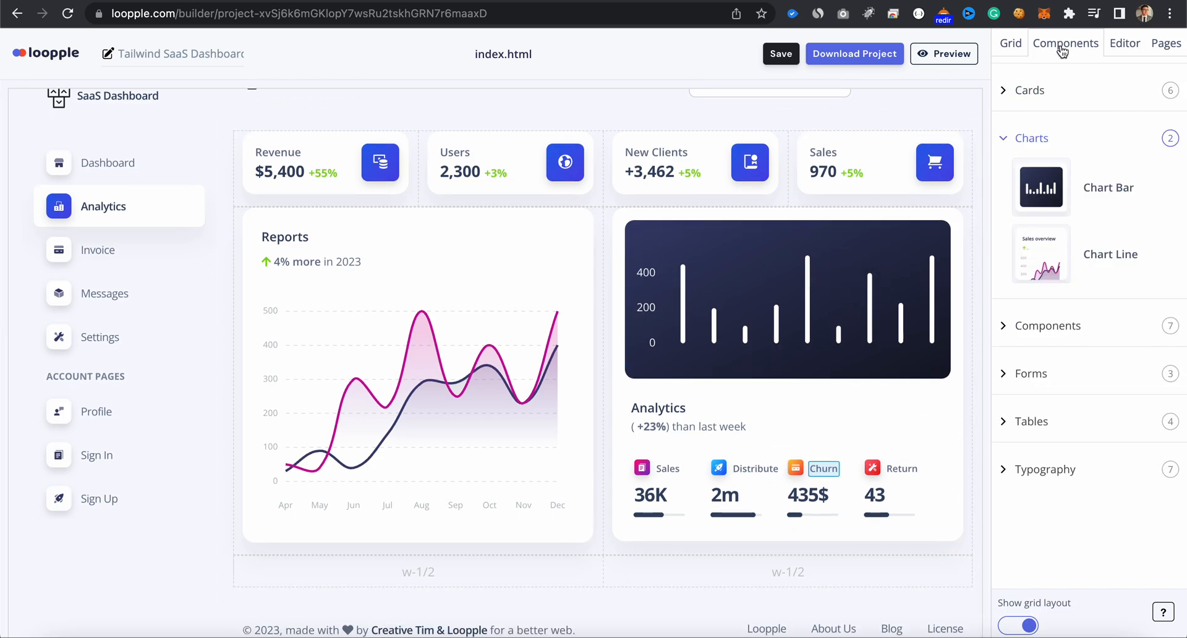
click(1041, 427)
scroll(1041, 427, down, 5)
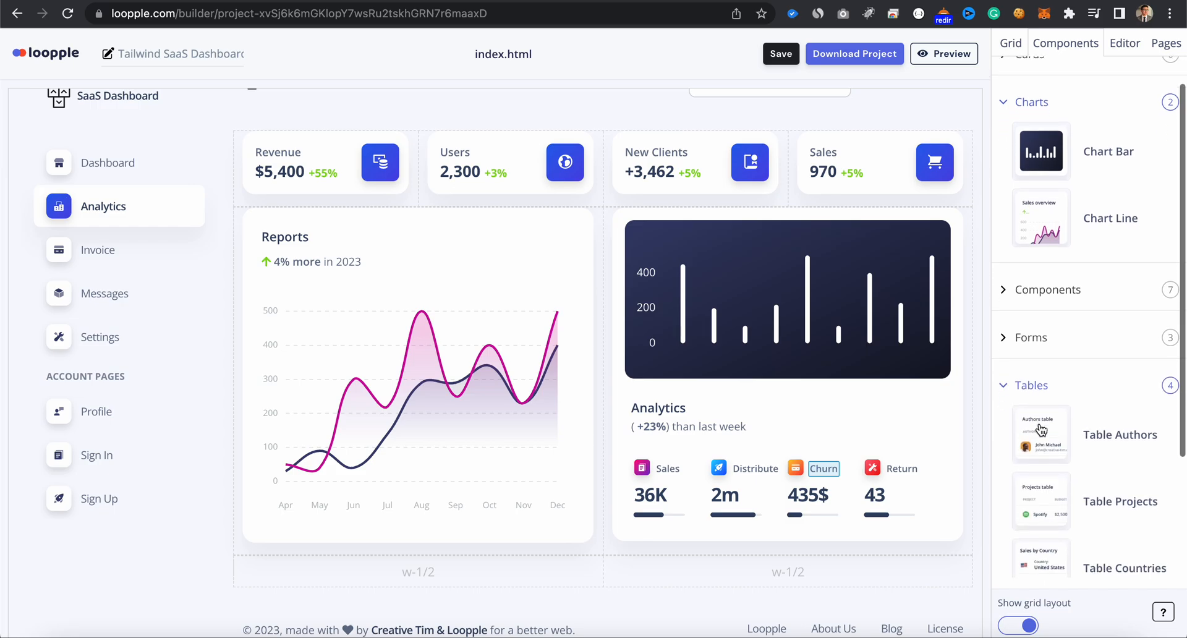
drag(1051, 513, 503, 573)
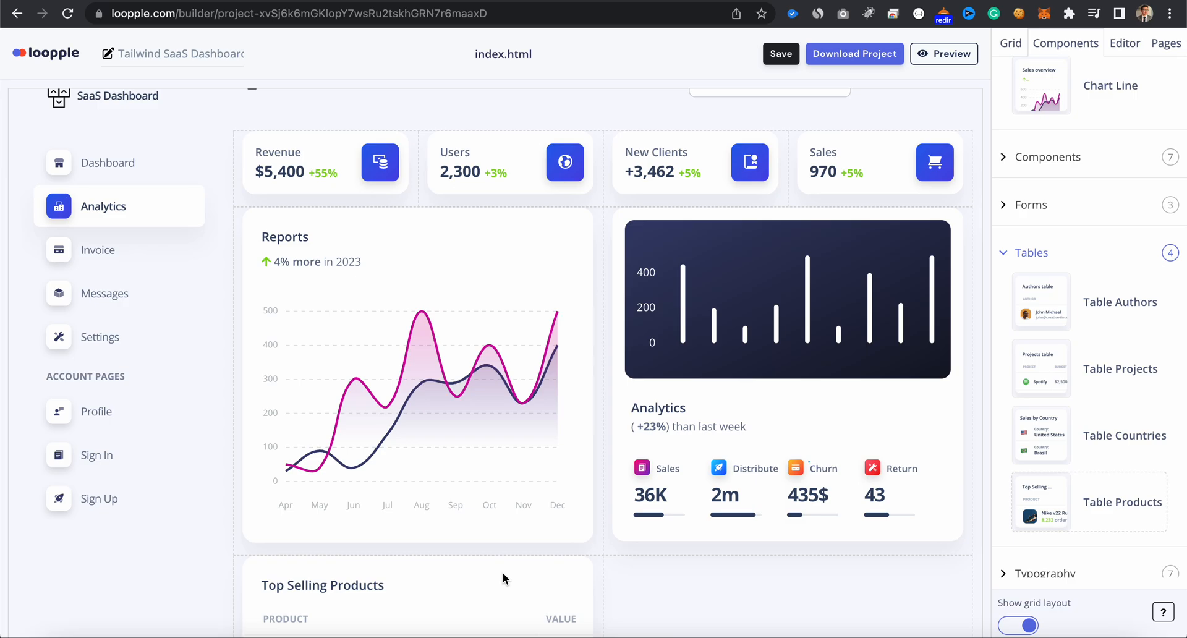
- Rename the products table's "Top Selling Products" heading to "Recent Orders" and save the project
scroll(503, 573, down, 4)
click(356, 345)
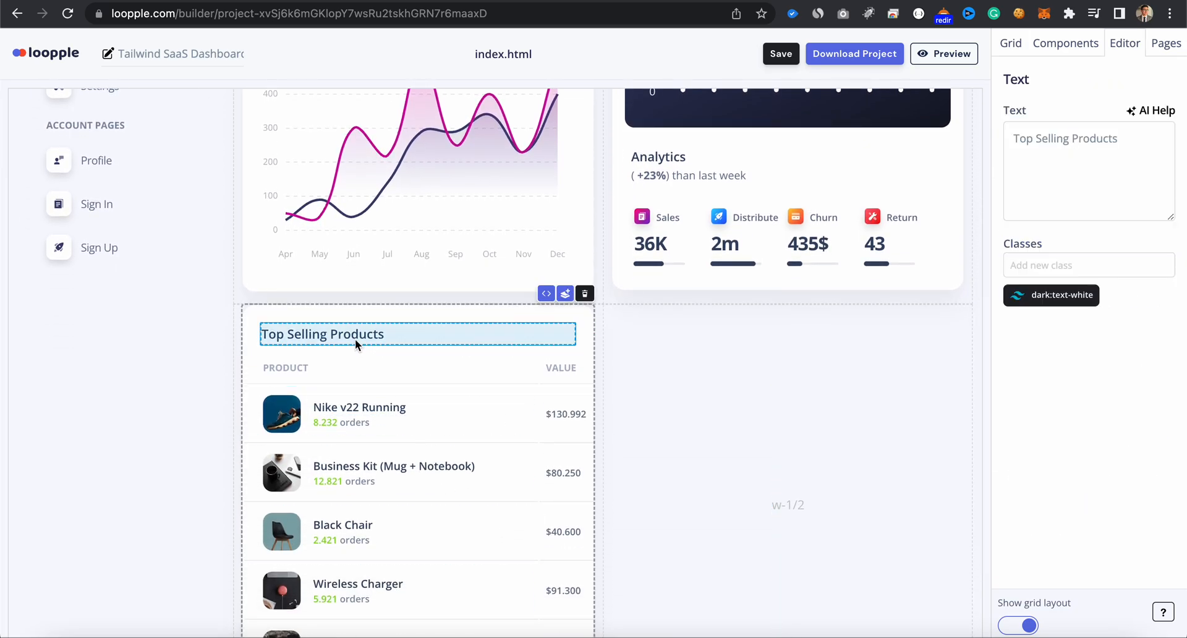
triple_click(1055, 169)
text(Recent Orders)
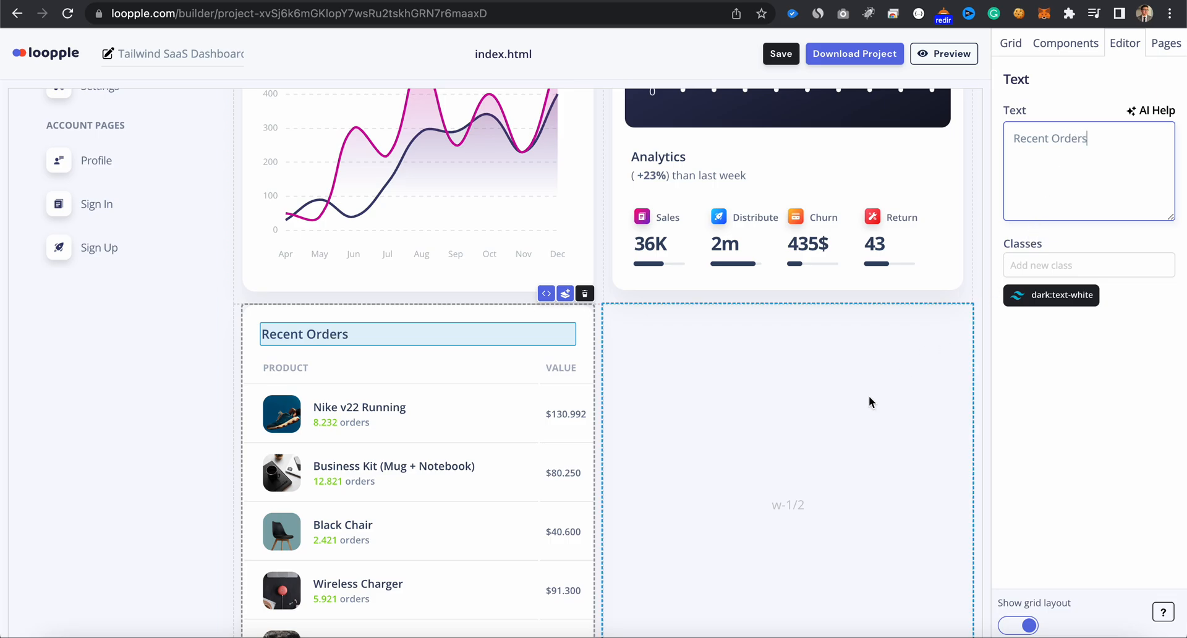
scroll(527, 534, right, 4)
scroll(527, 534, right, 2)
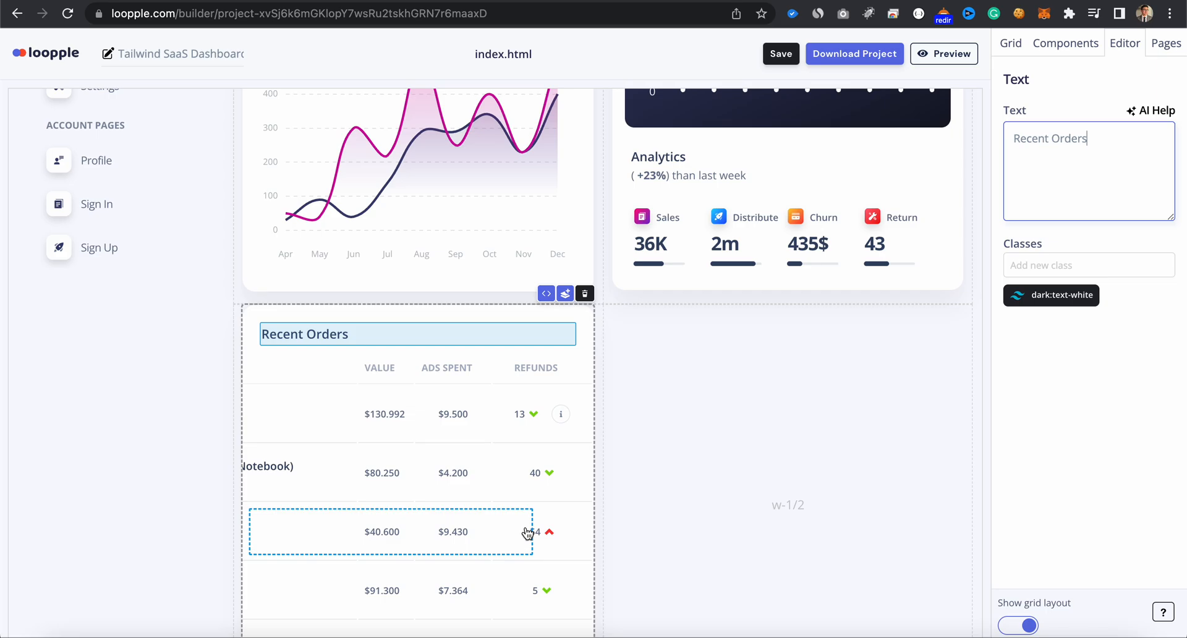
scroll(519, 444, down, 3)
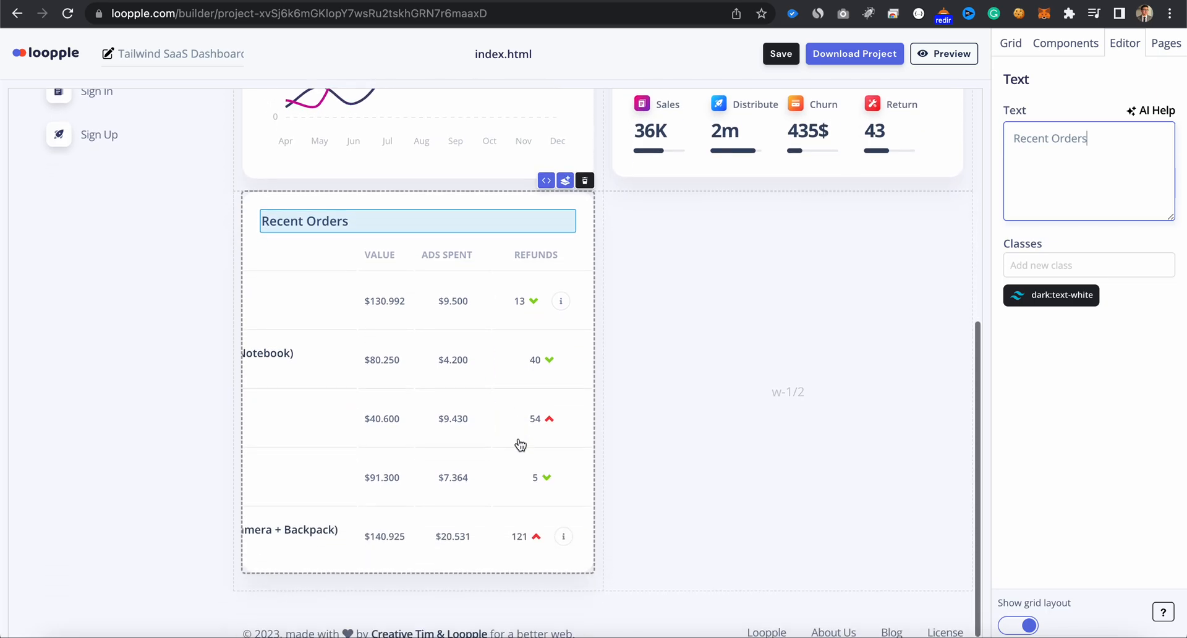
scroll(520, 444, left, 6)
click(784, 54)
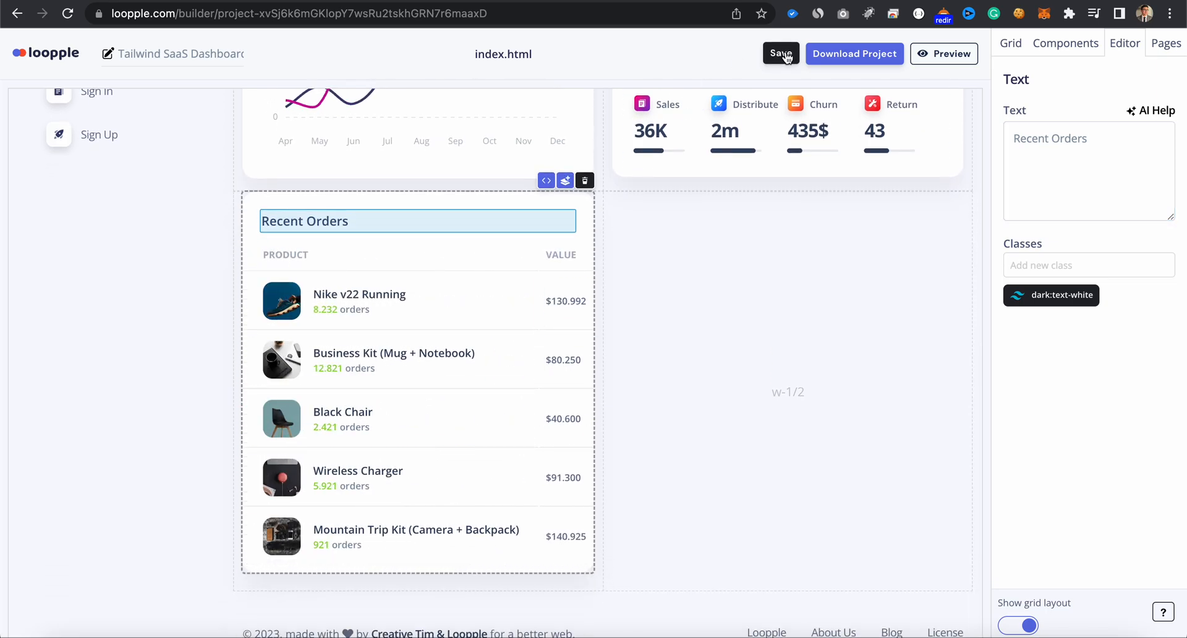
- Place a Table Countries component in the empty column beside Recent Orders and save the project
click(1068, 42)
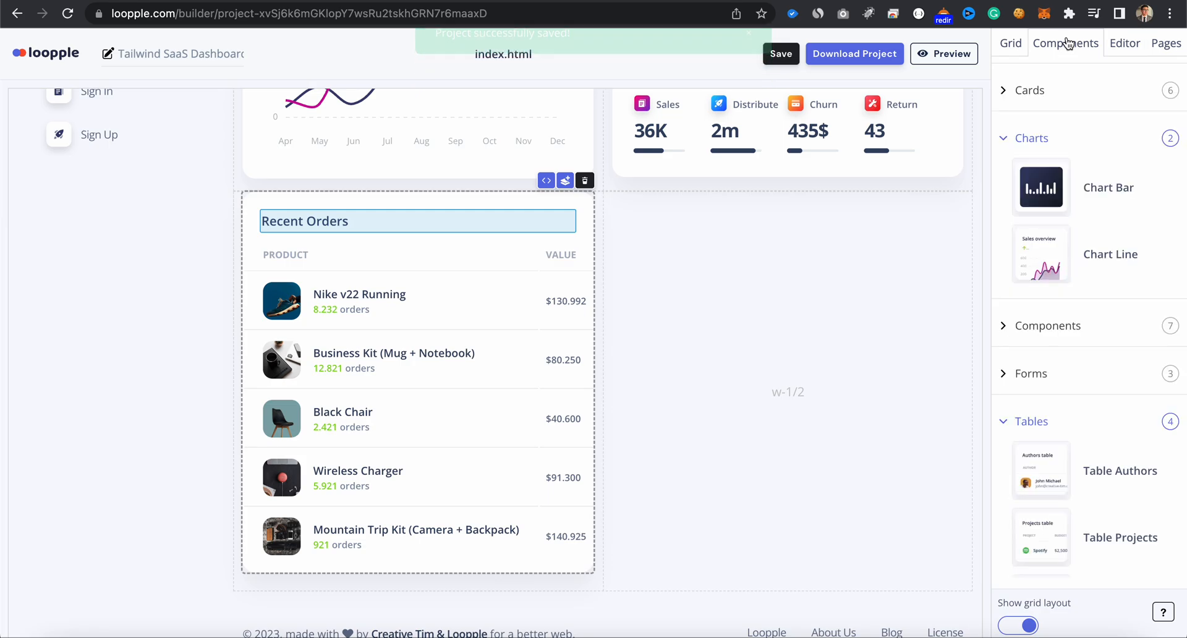
scroll(1092, 316, down, 5)
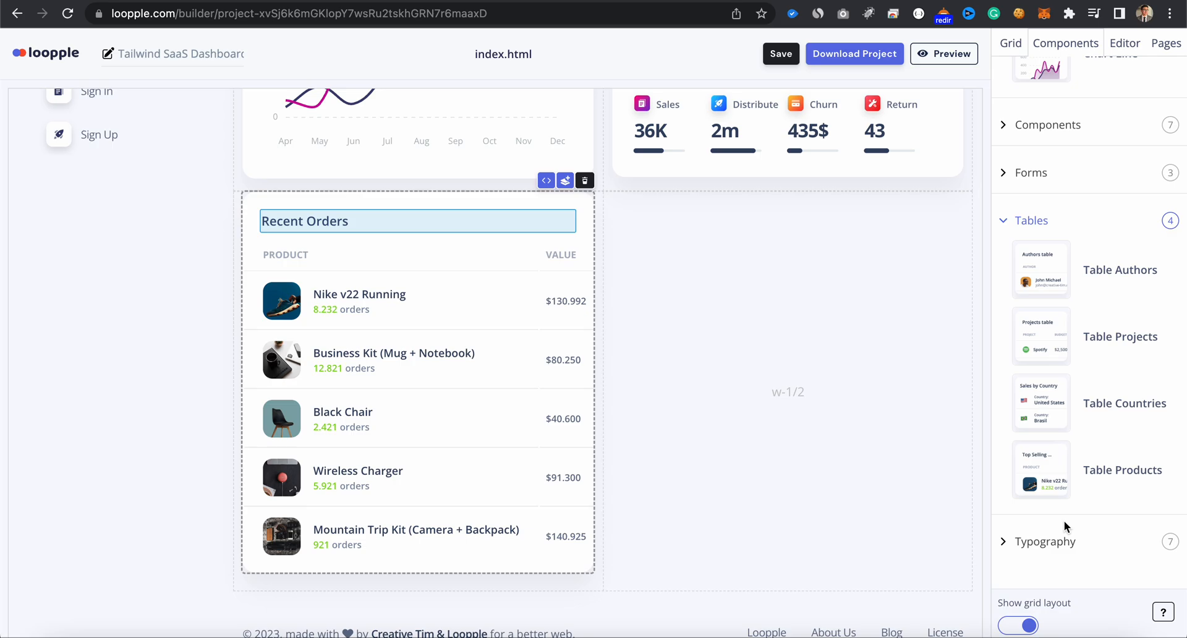
scroll(1079, 433, up, 3)
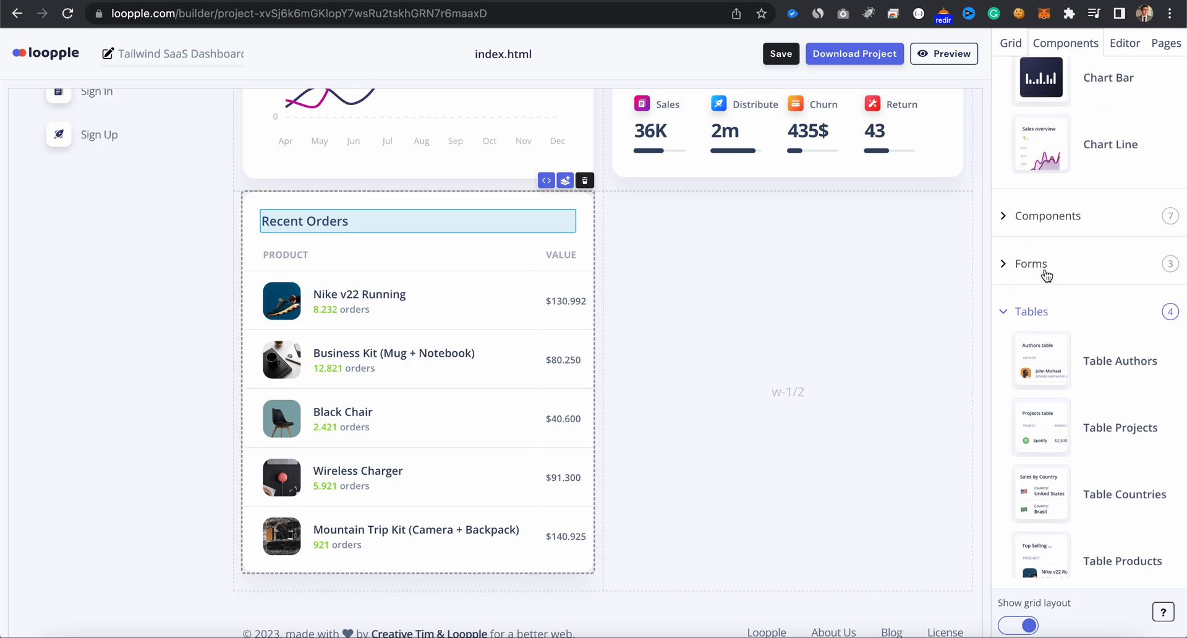
click(1045, 271)
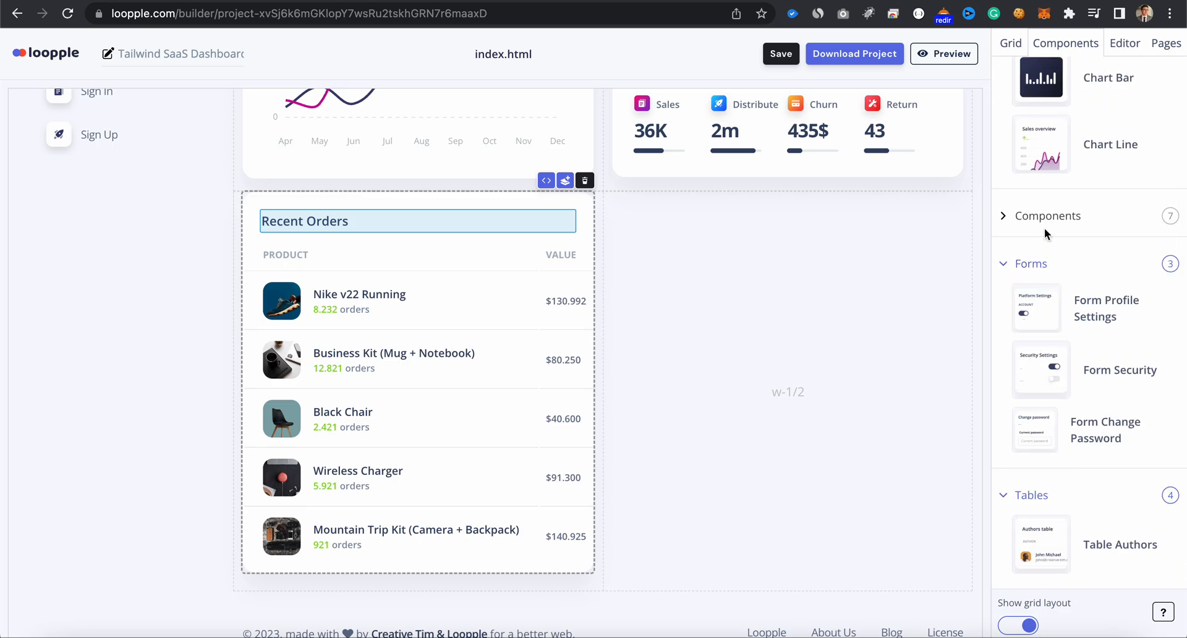
click(1036, 271)
scroll(1065, 388, down, 1)
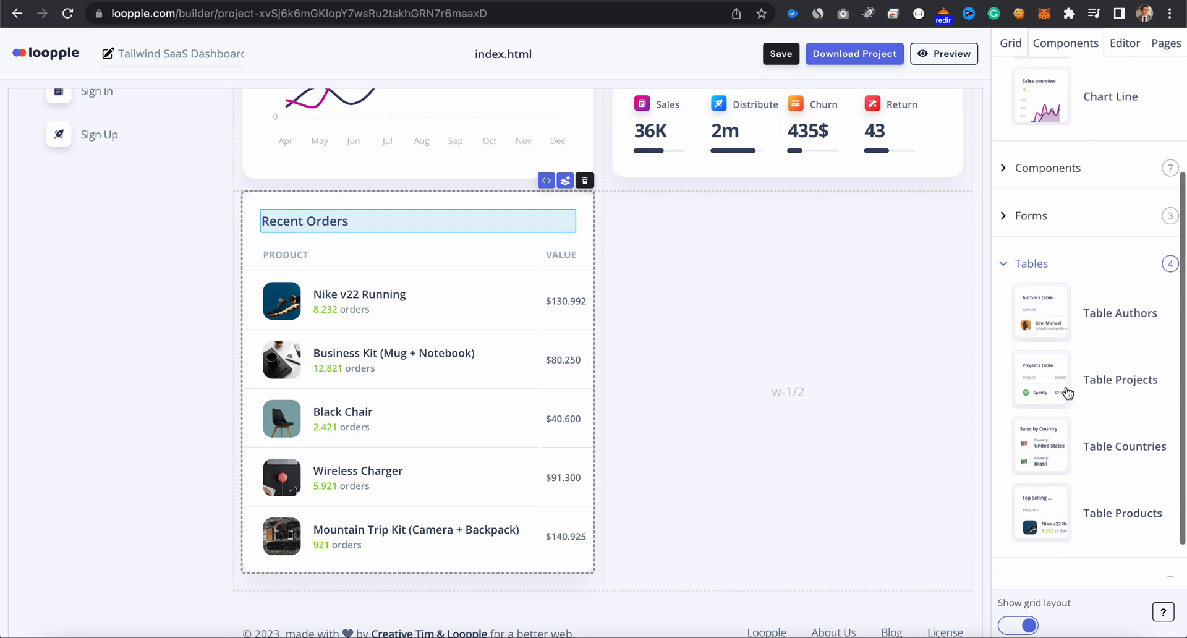
drag(1015, 450, 764, 438)
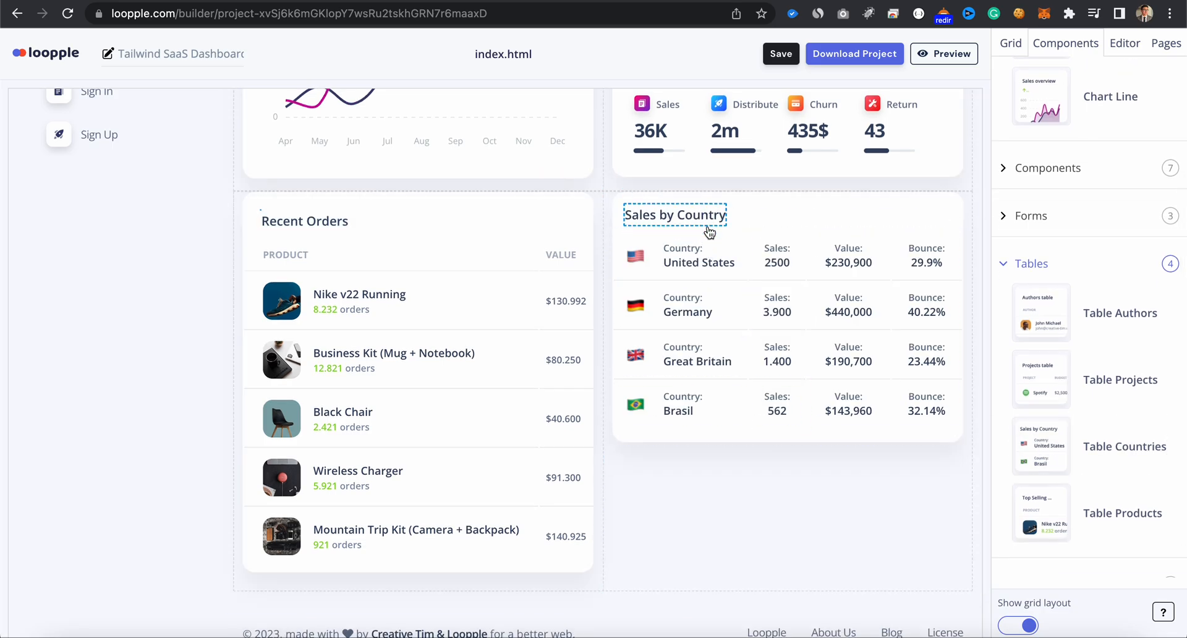
click(746, 403)
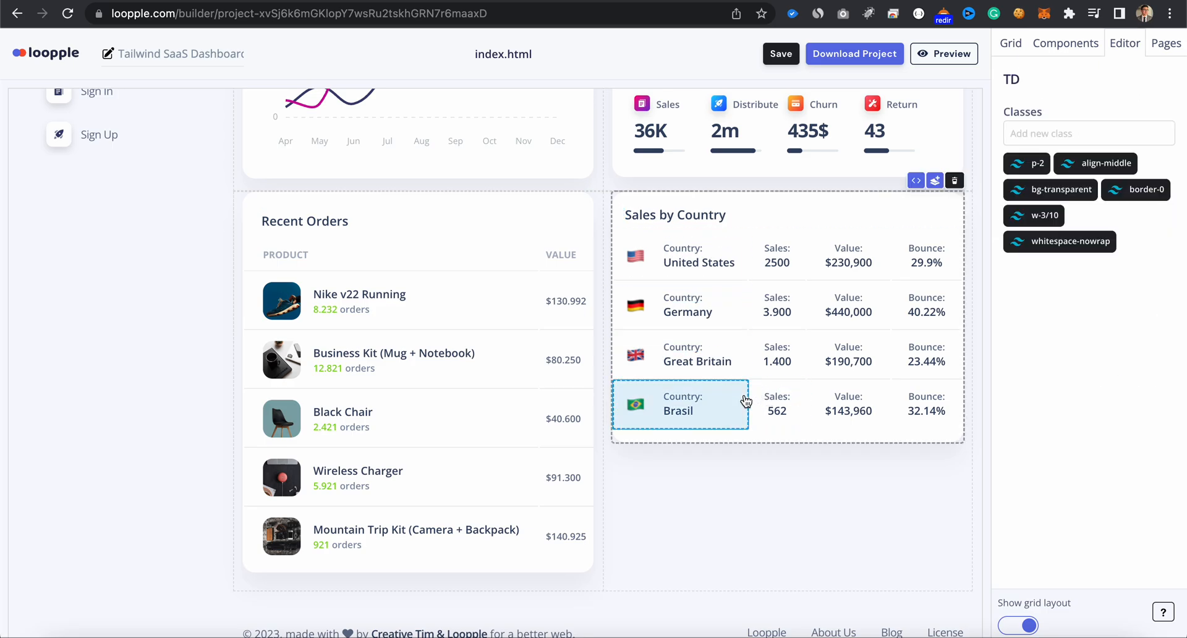
click(767, 436)
scroll(768, 347, up, 6)
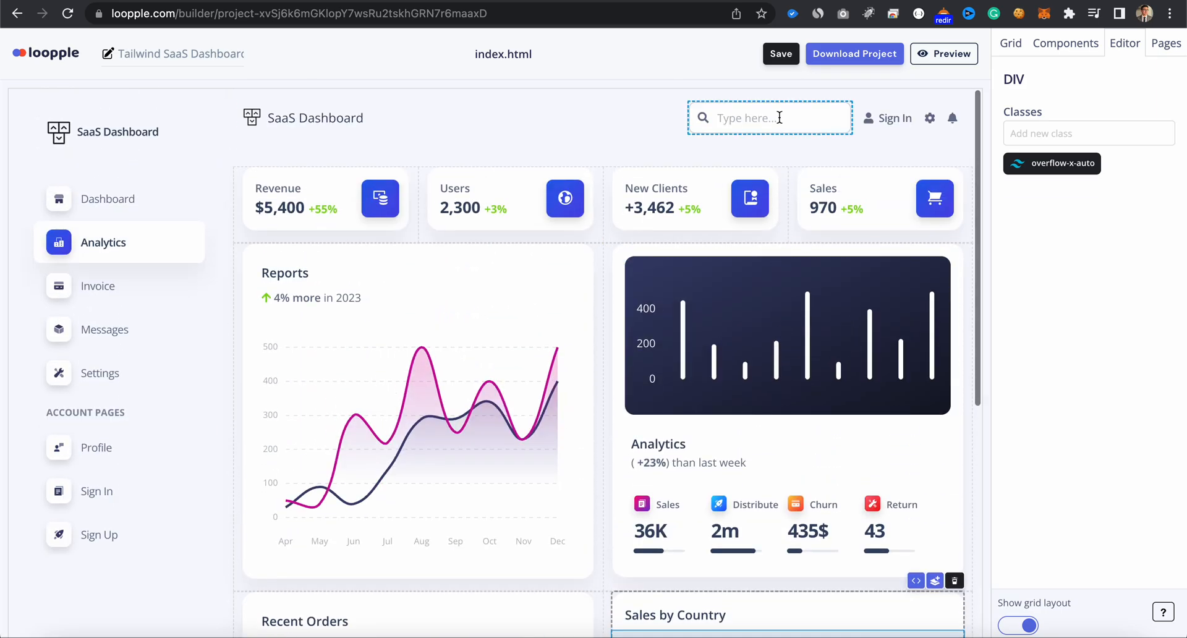
click(781, 58)
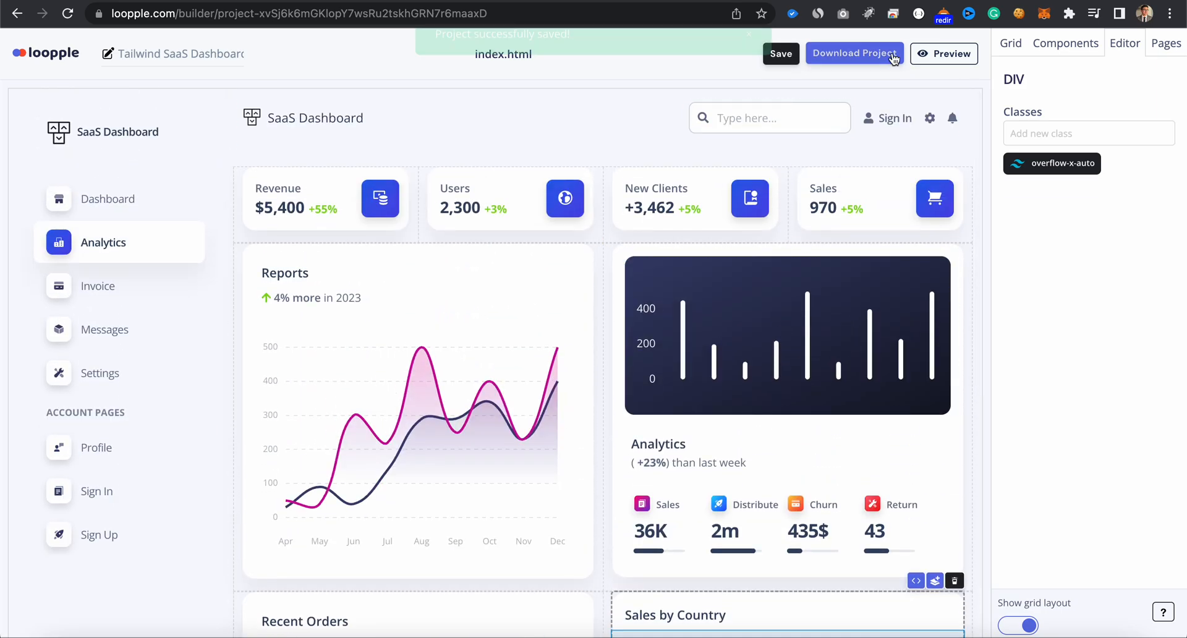
- Preview index.html, review the charts, tables and page selector, and return to the editor
click(944, 54)
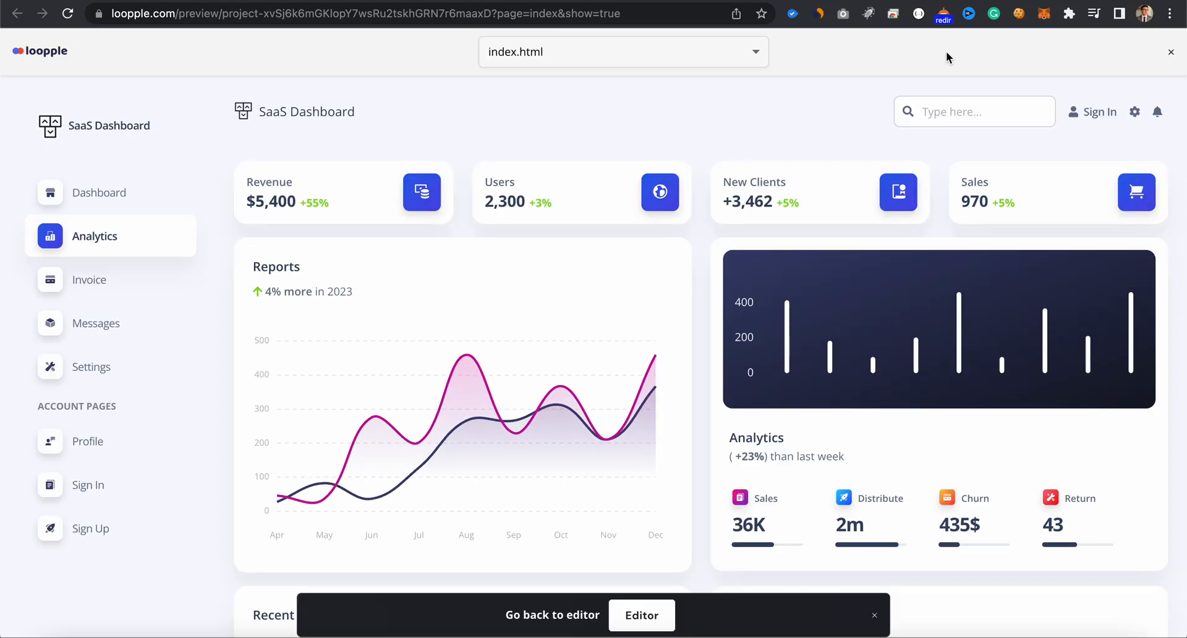
scroll(868, 221, down, 4)
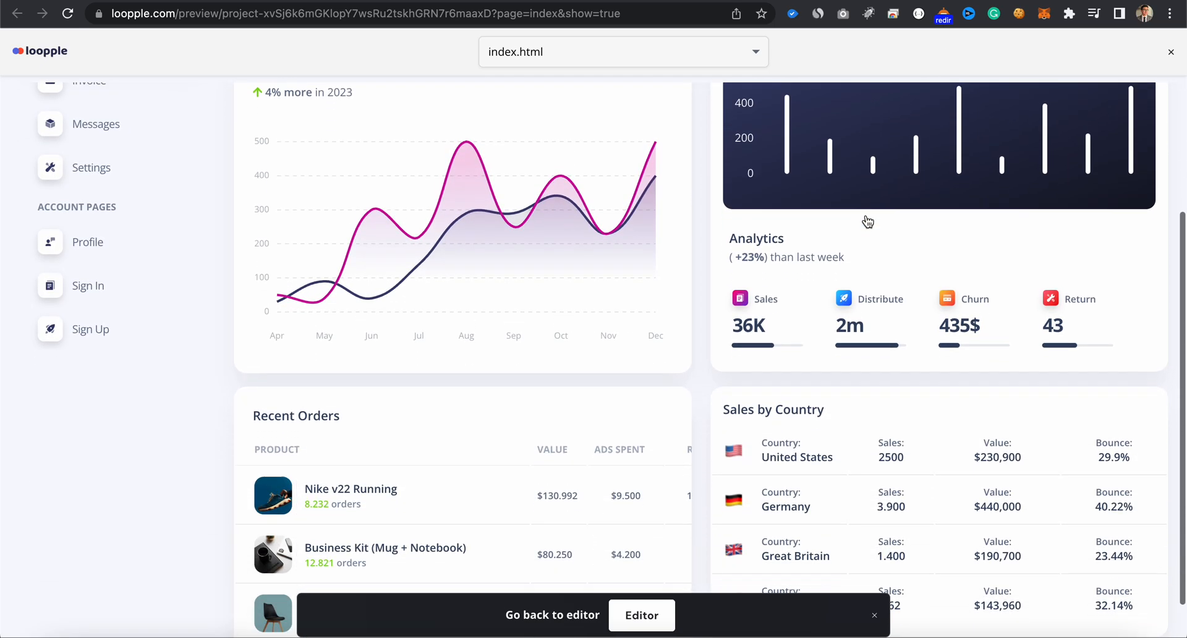
scroll(868, 221, down, 1)
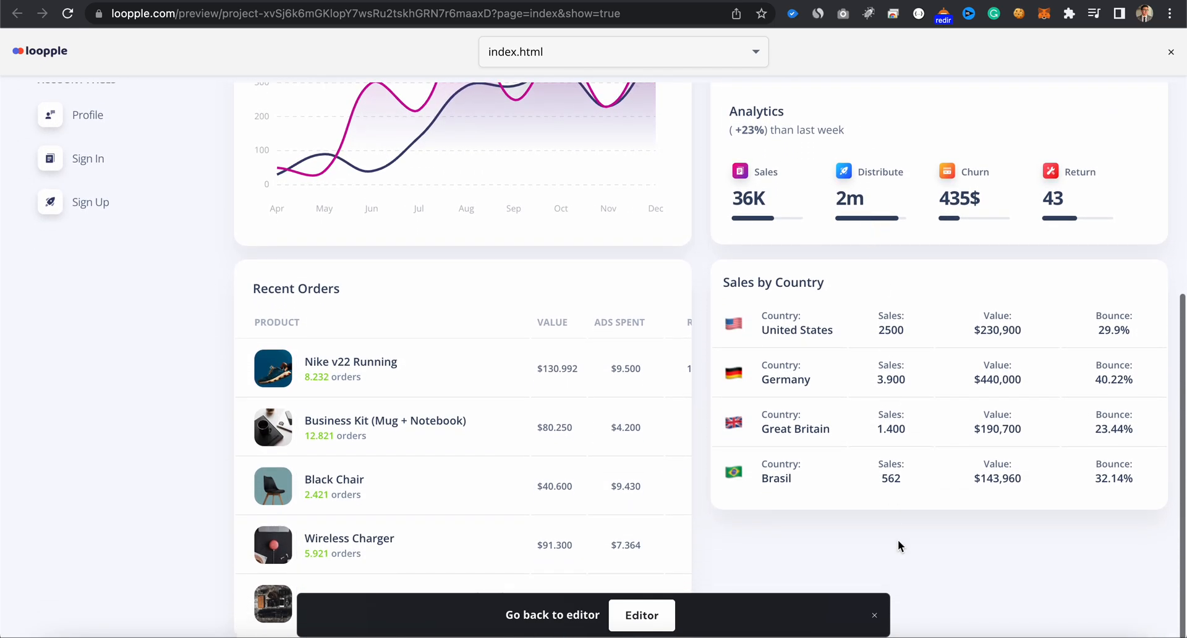
click(873, 615)
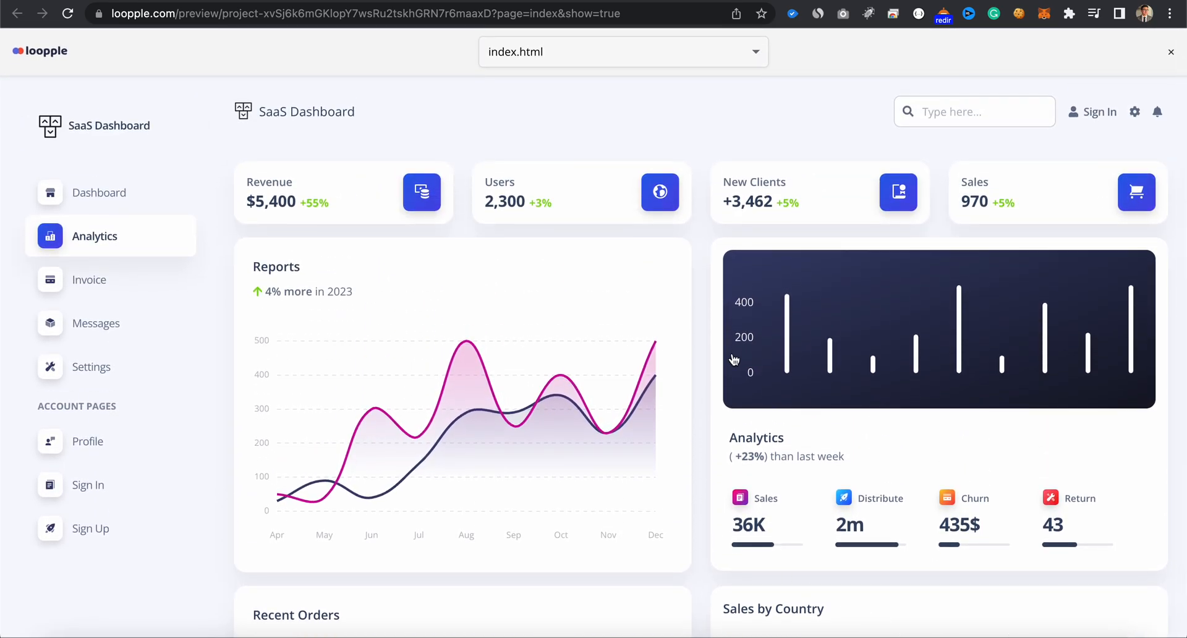
click(732, 60)
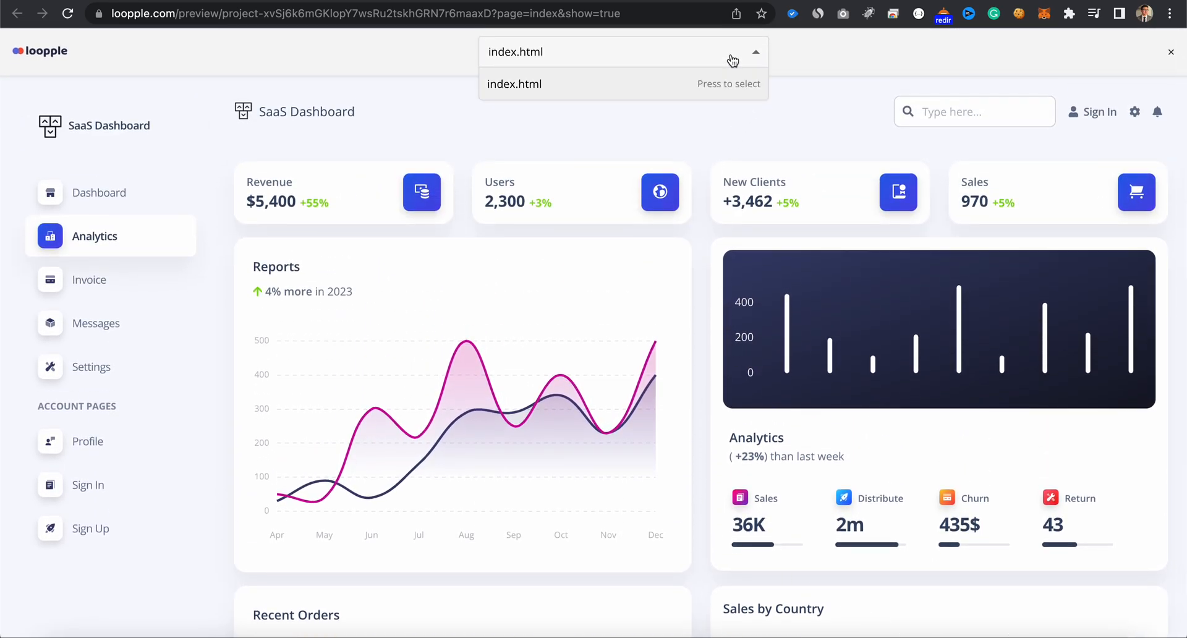
click(733, 60)
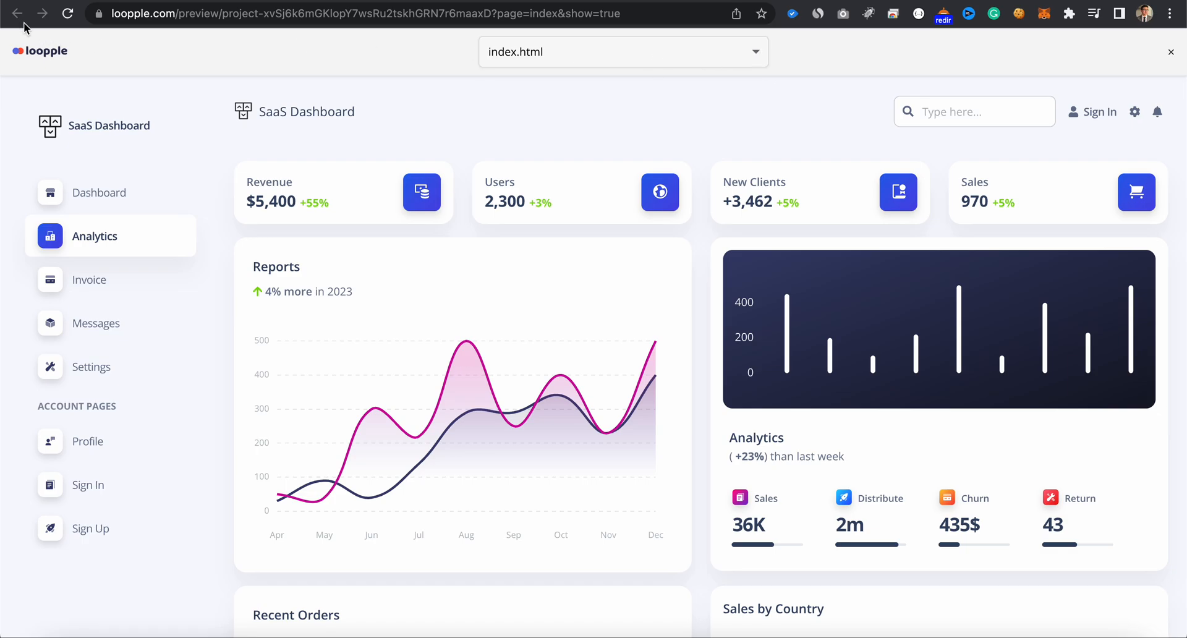
click(797, 0)
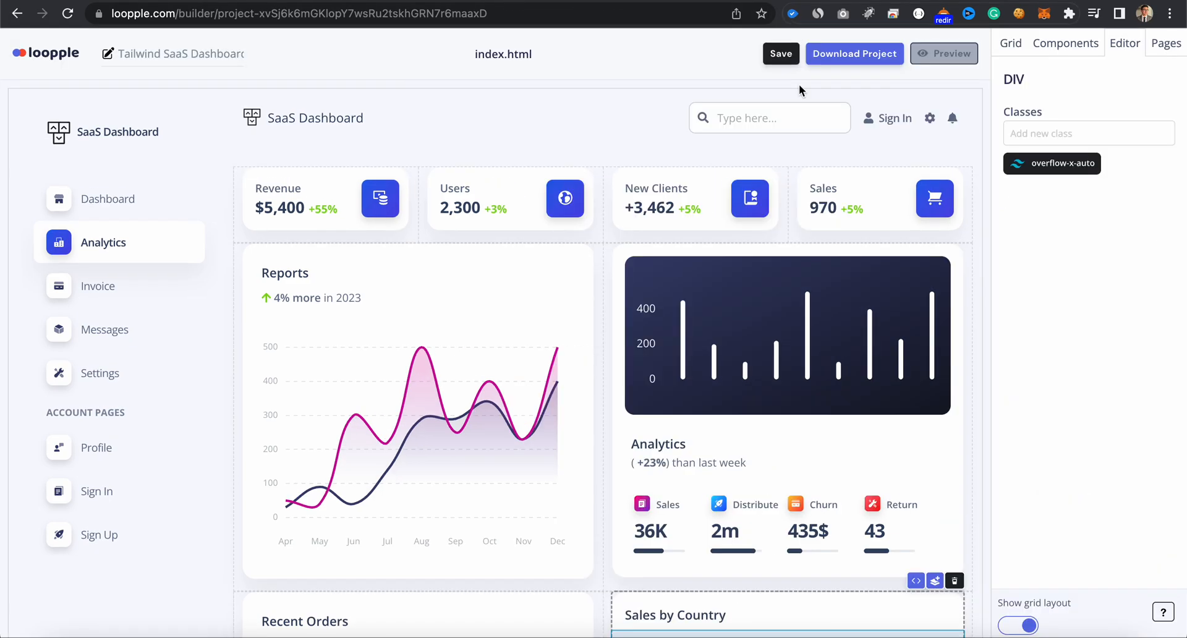
- Add a second page to the project and give it the simple sidebar
scroll(804, 237, down, 1)
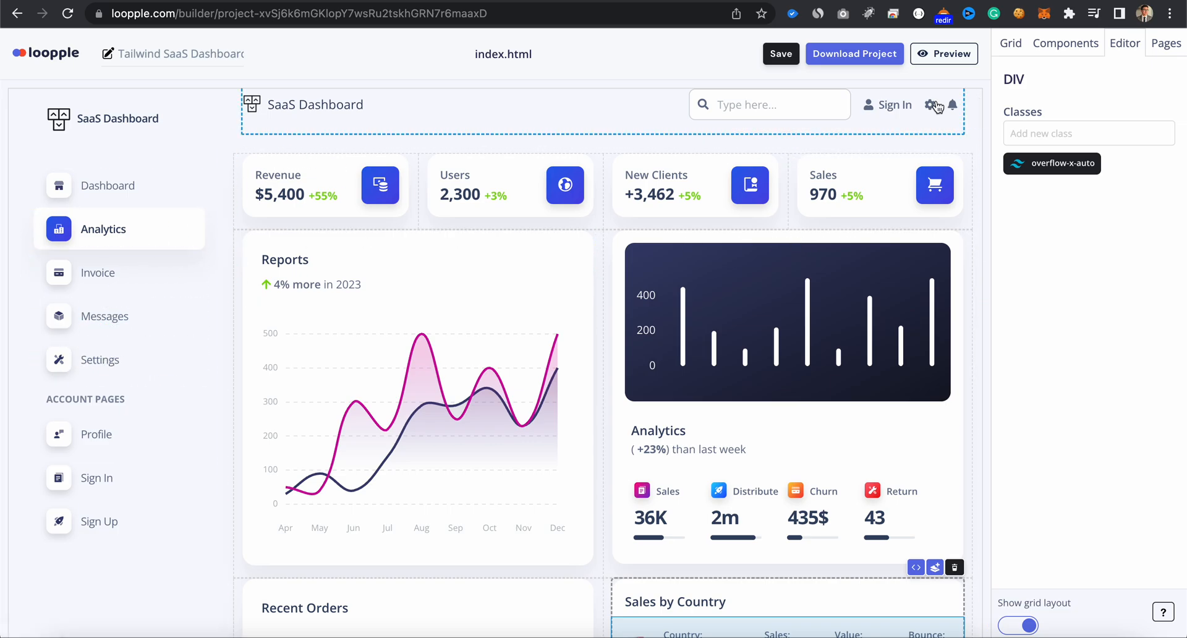
click(1157, 50)
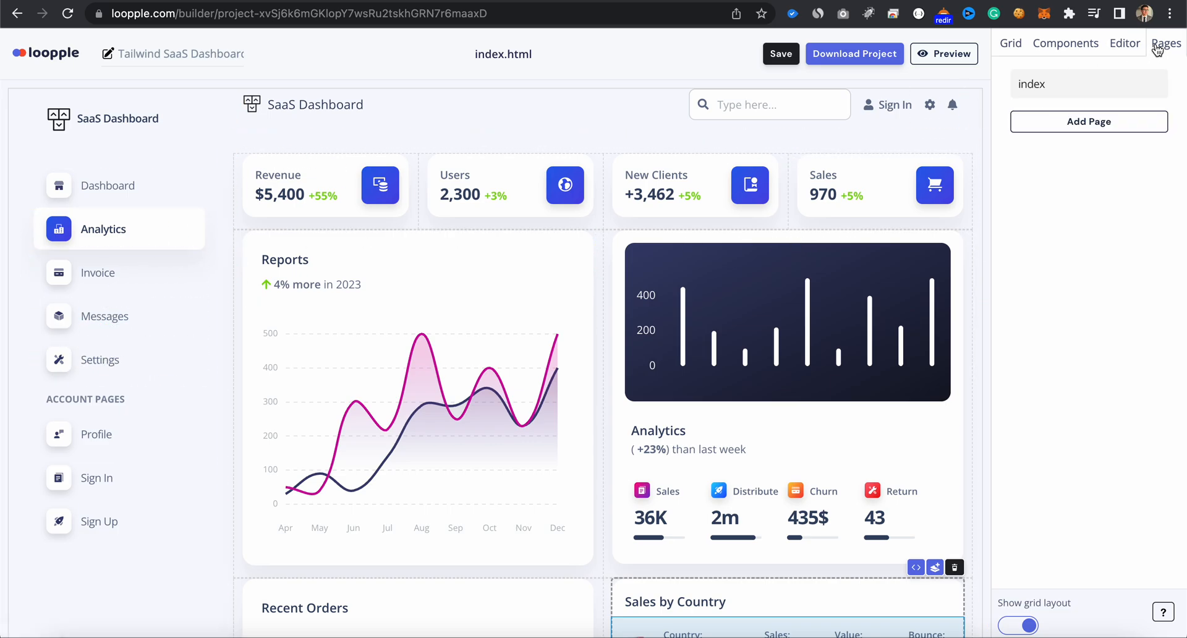
click(1120, 121)
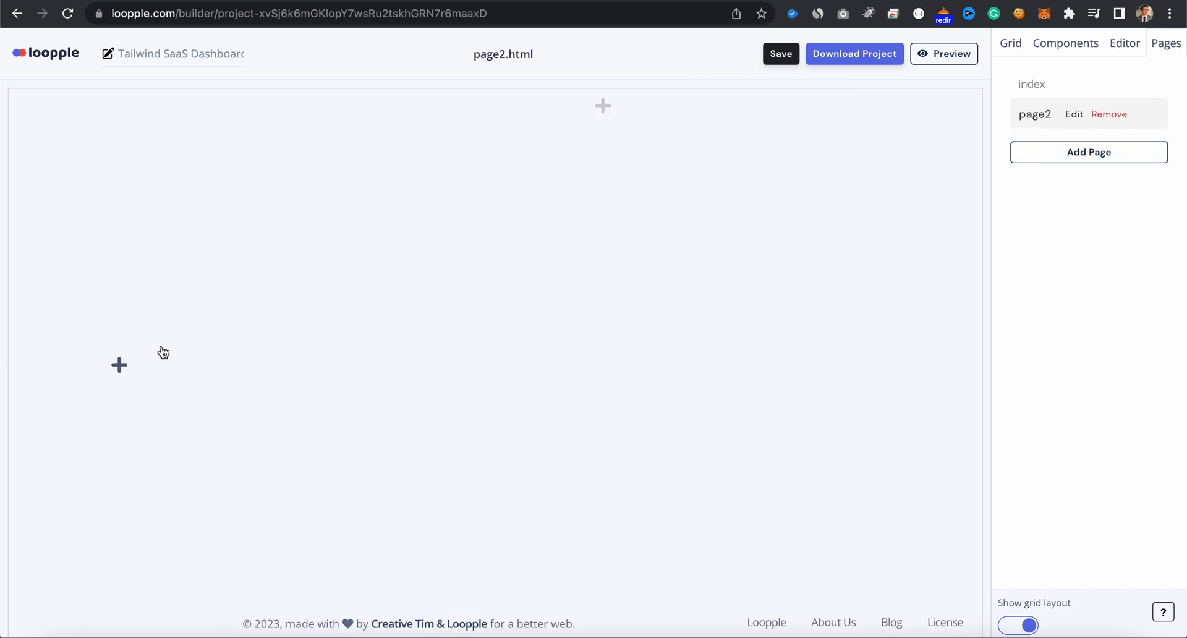
click(123, 368)
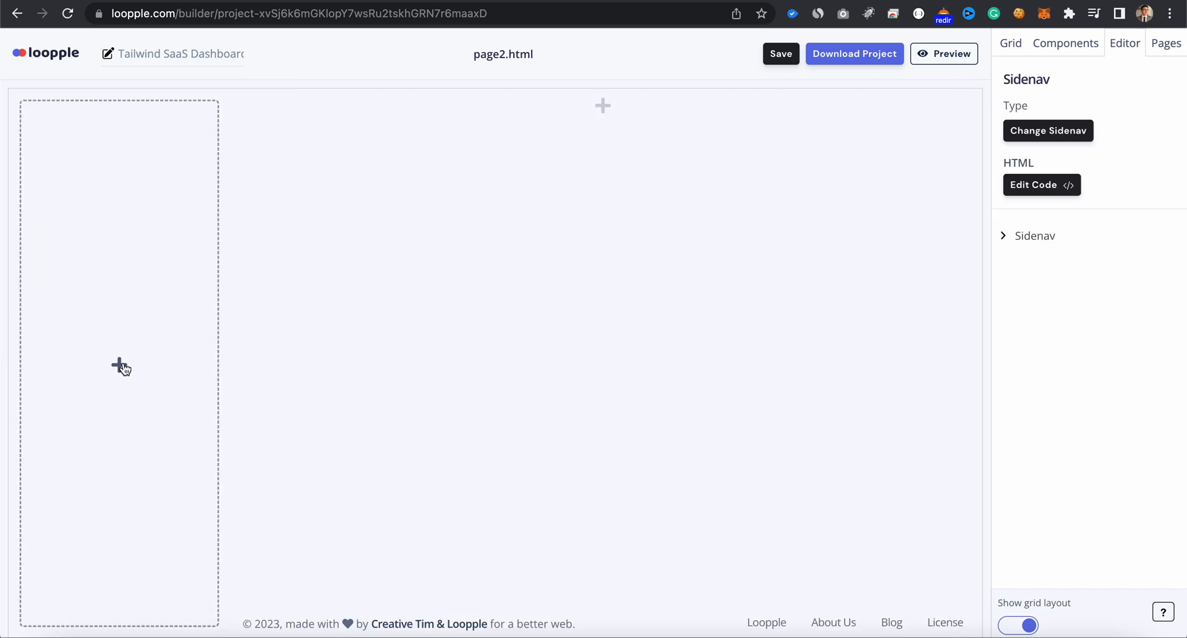
click(1056, 132)
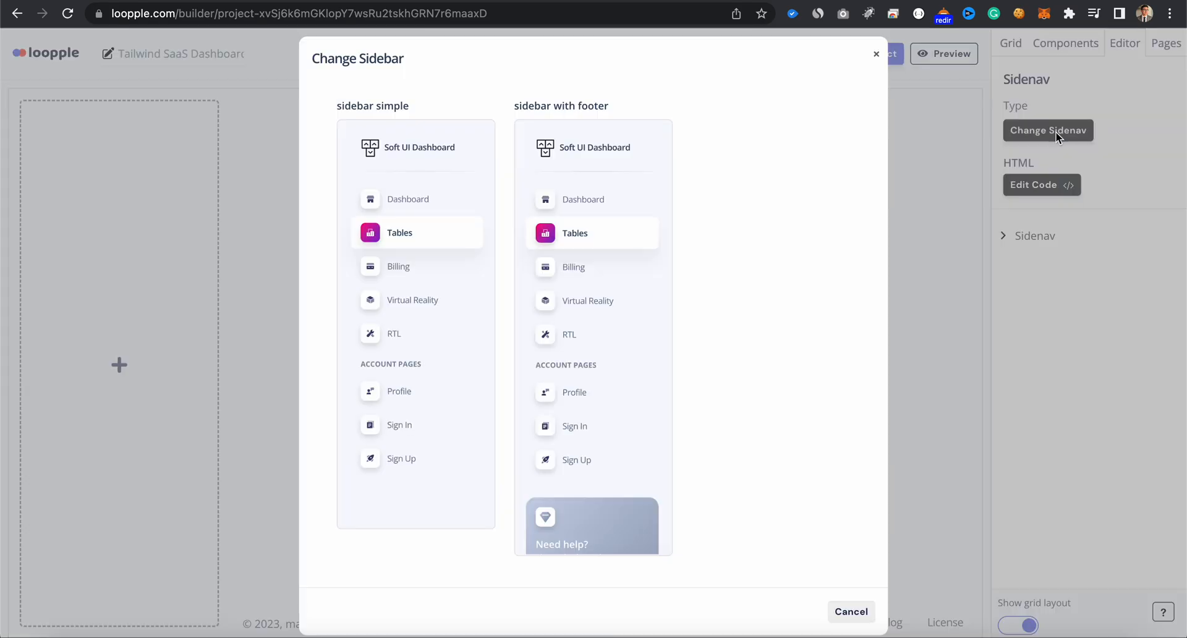
click(876, 54)
- Add the navbar with logo to page2 and set its brand text to "SaaS Dashboard"
click(608, 115)
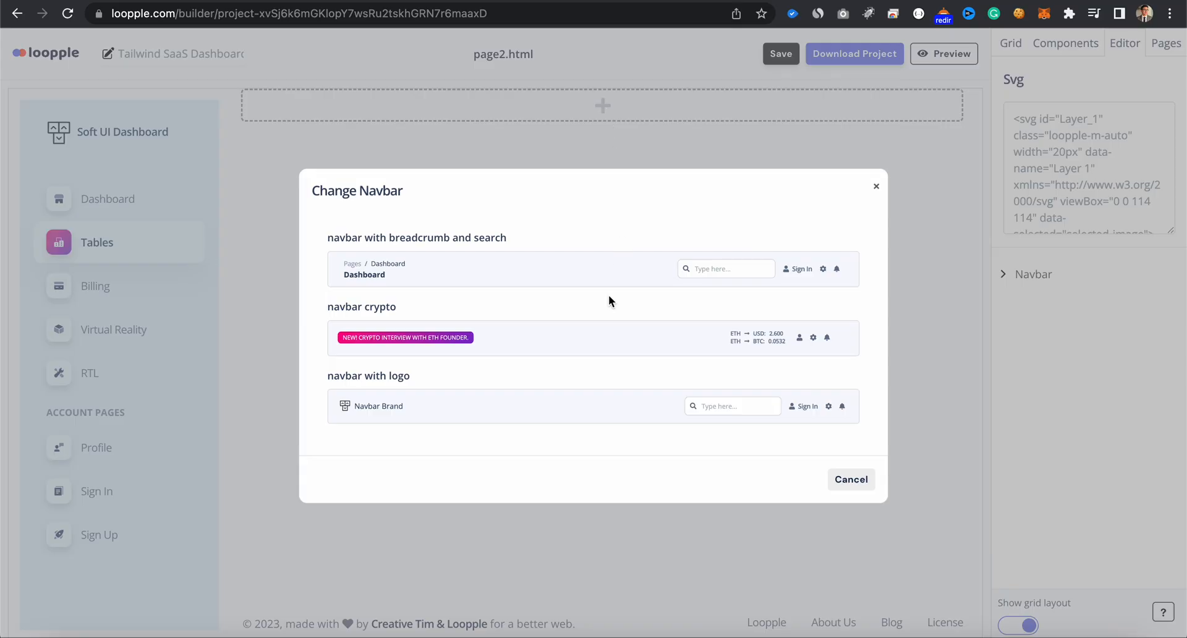
click(876, 193)
click(308, 118)
click(1067, 167)
key(super+a)
text(SaaS Dashboar)
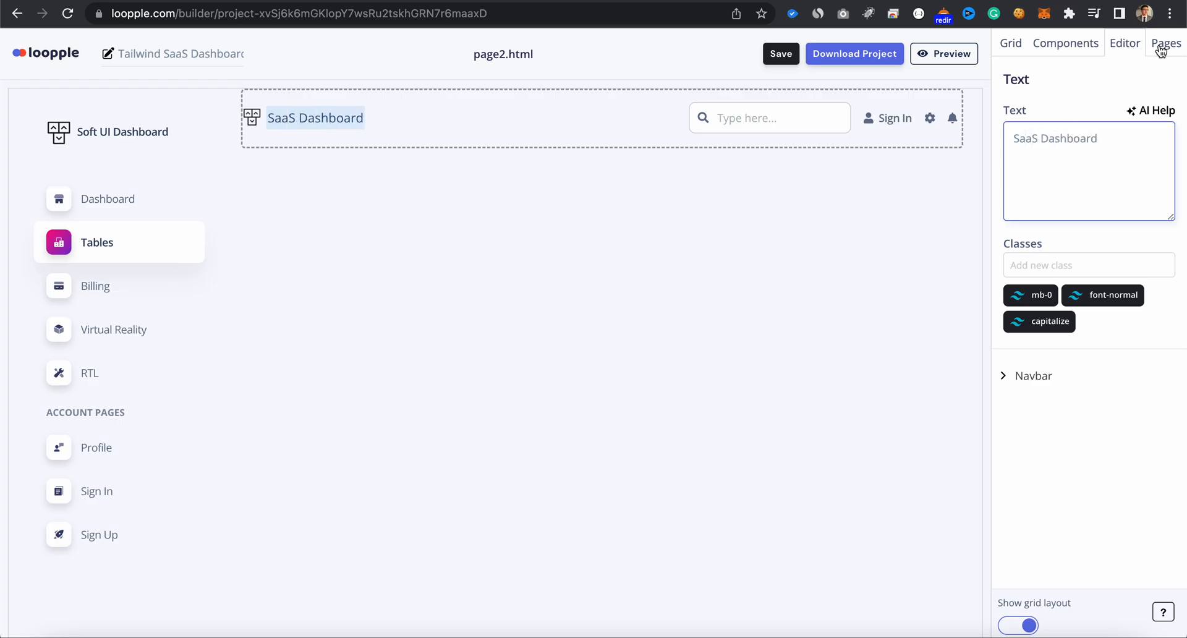
- Copy the full HTML code of the customised sidebar on the index page
click(1161, 51)
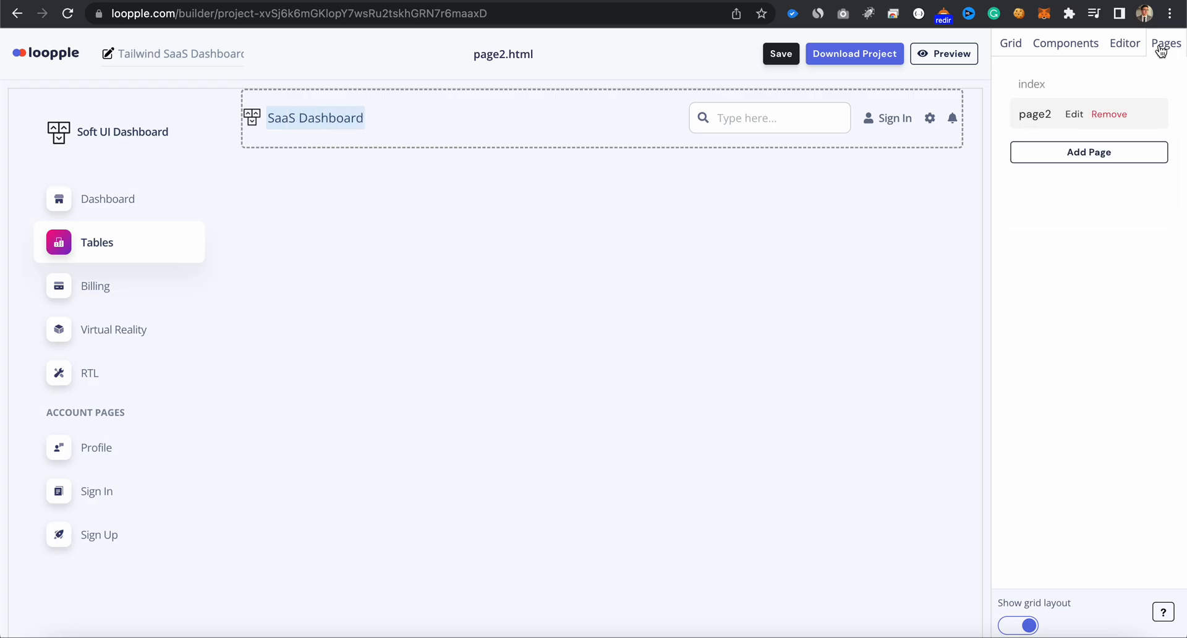
click(1039, 85)
click(167, 288)
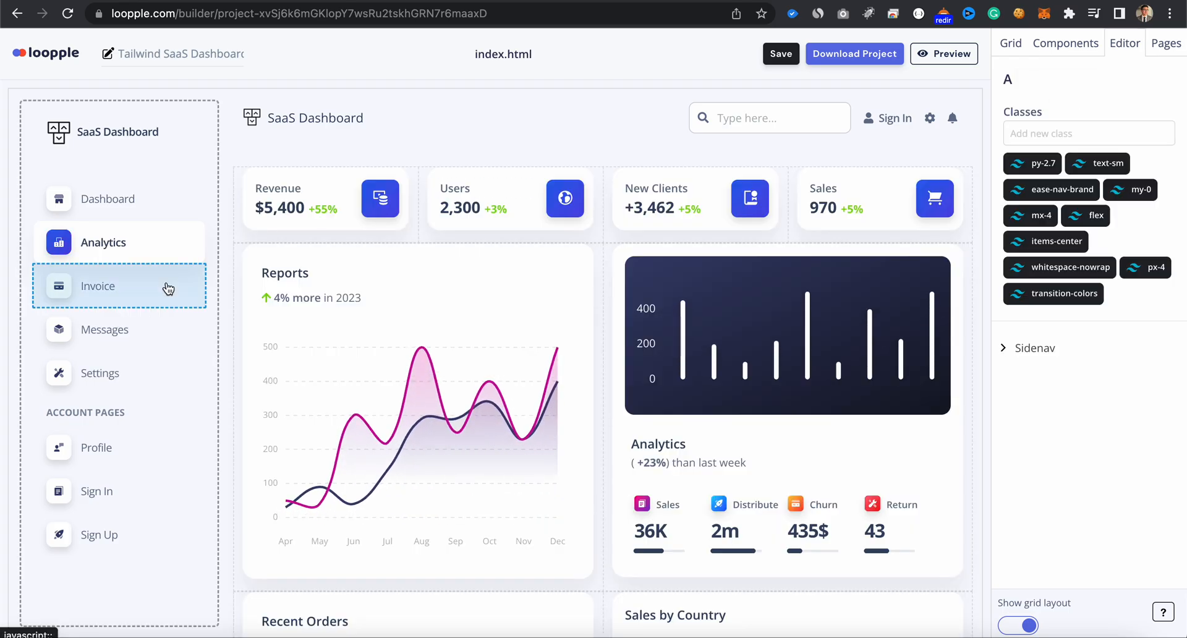
click(1045, 349)
click(1054, 448)
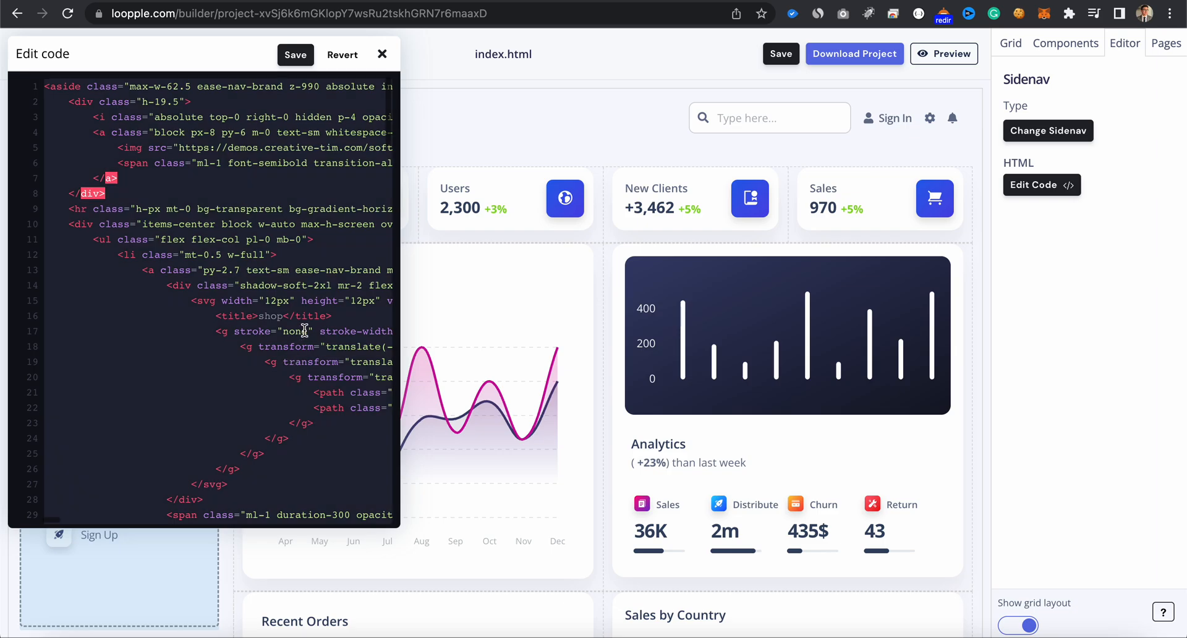
click(382, 56)
- Replace page2's sidebar HTML with the code copied from the index page's sidebar and save the code
click(1166, 43)
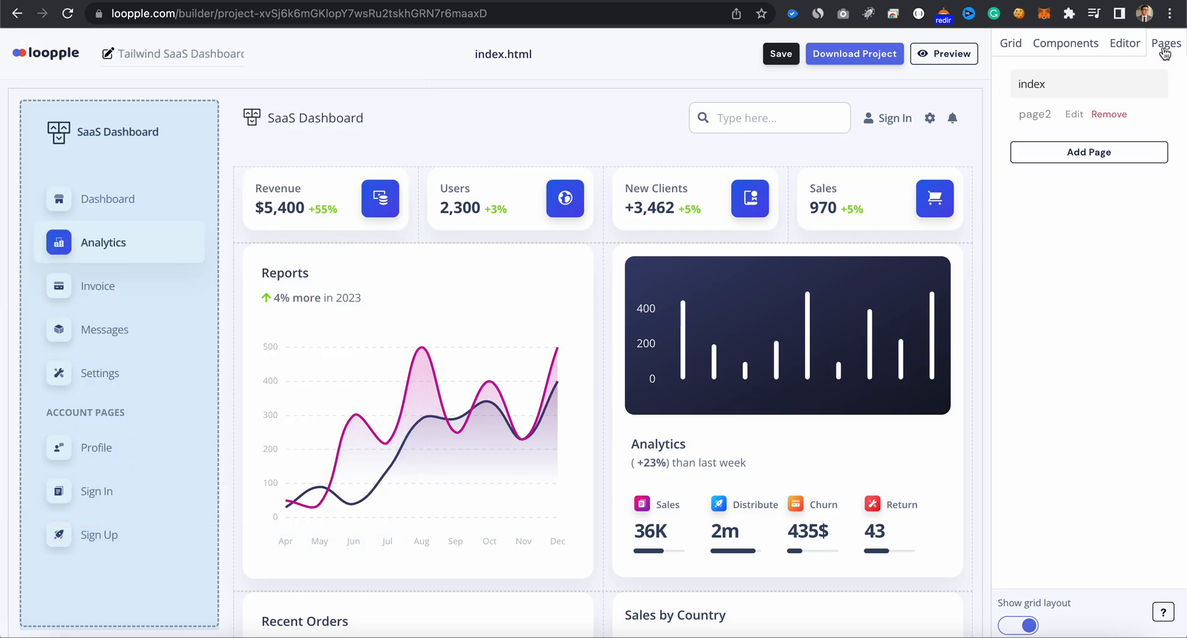
click(1042, 120)
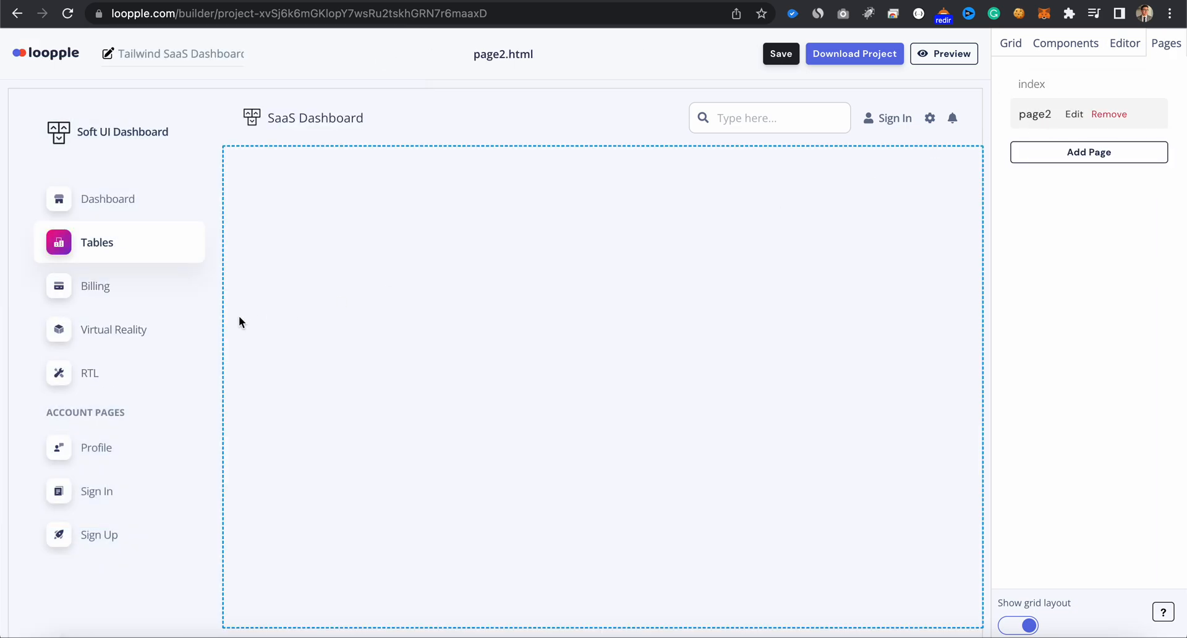
click(169, 326)
click(1028, 348)
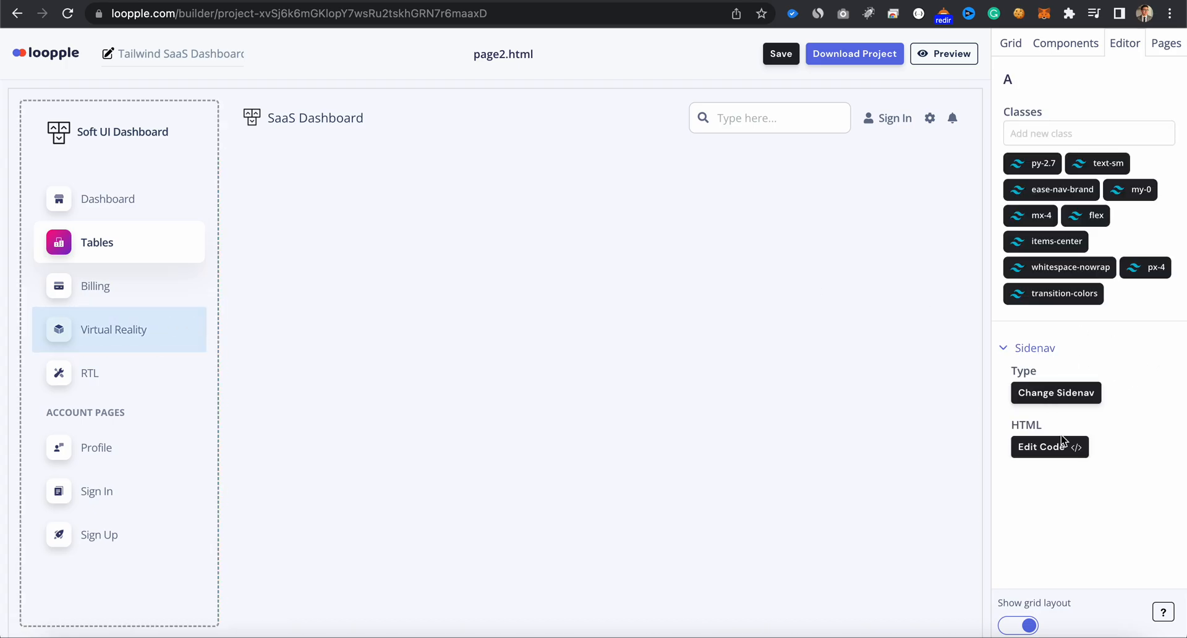
click(1065, 456)
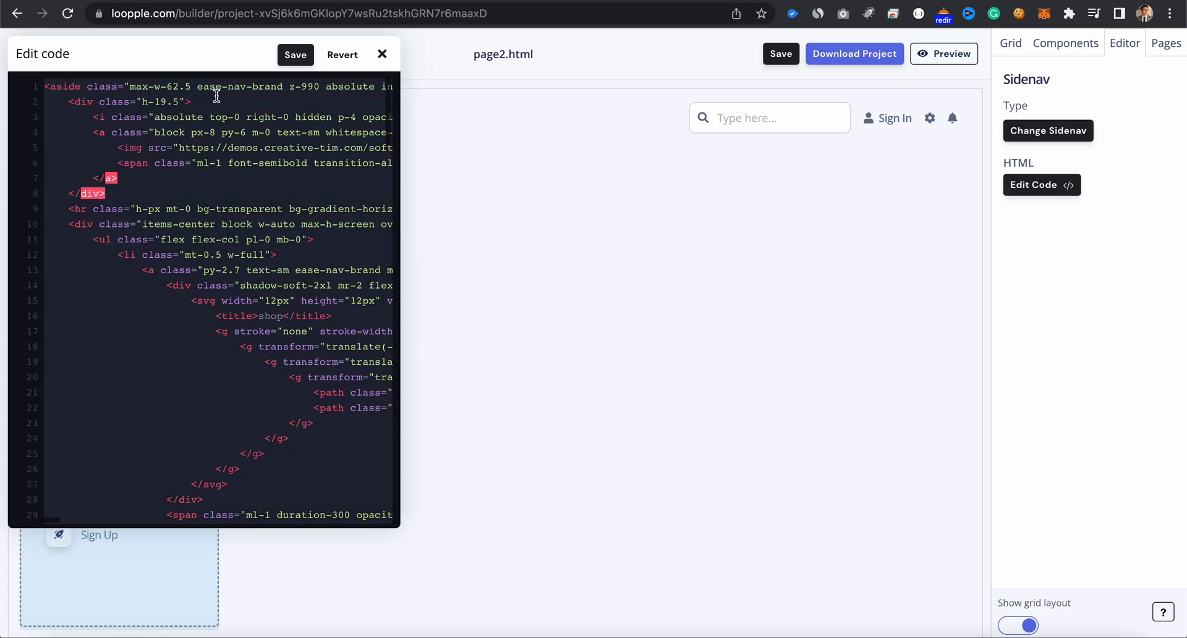
drag(218, 59, 685, 131)
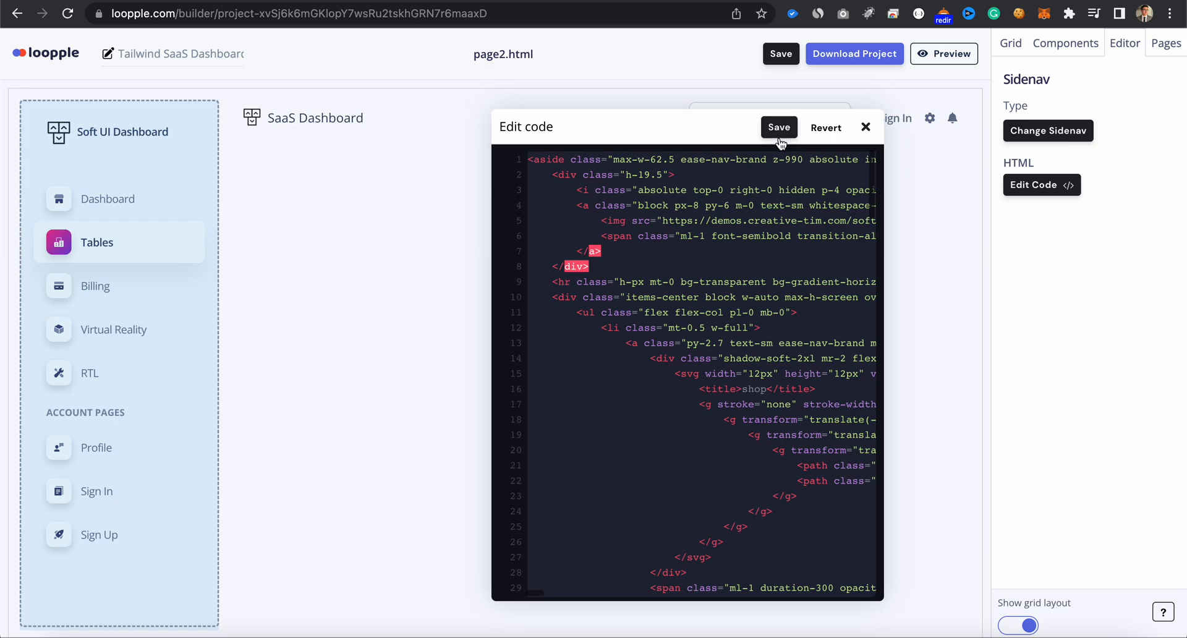
scroll(750, 232, down, 15)
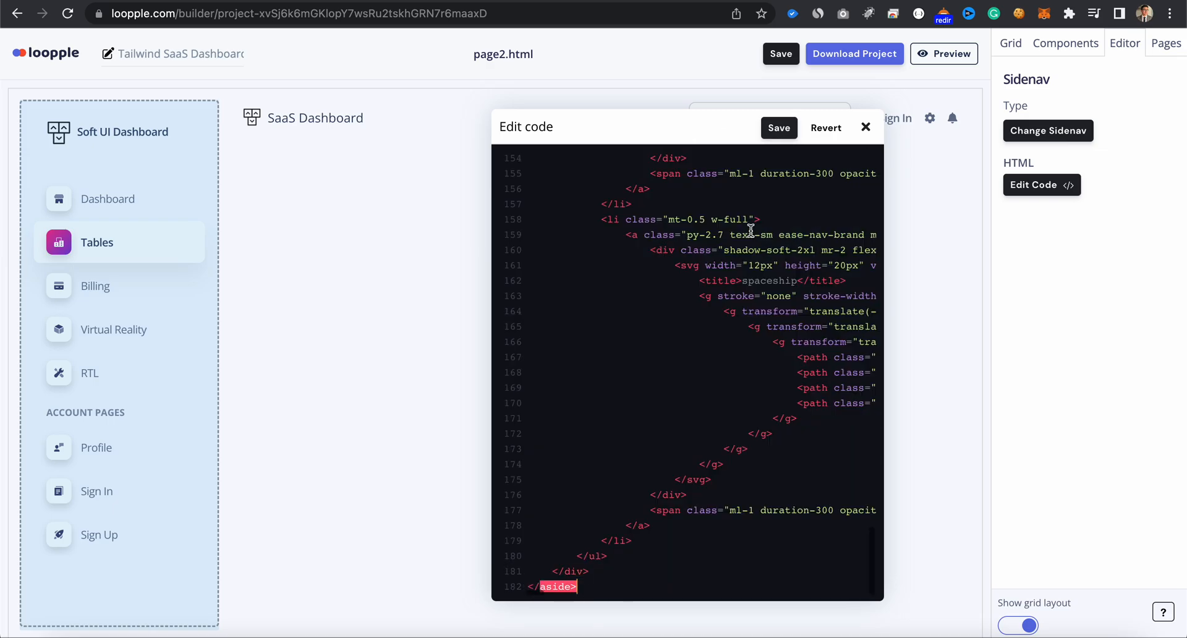
click(777, 128)
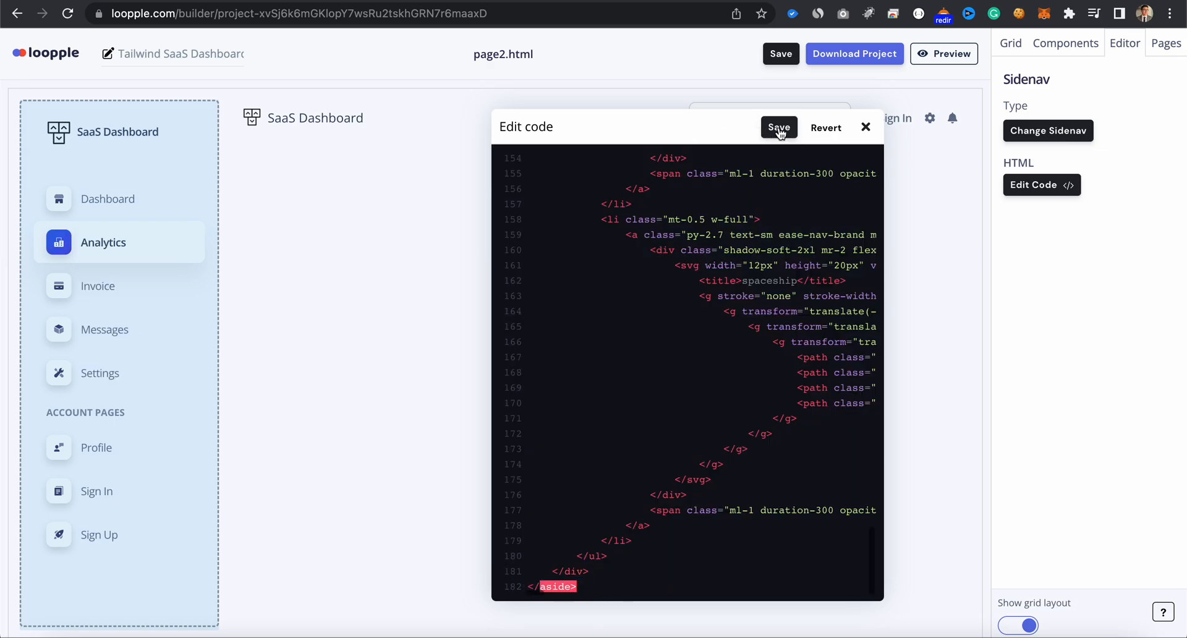
click(866, 128)
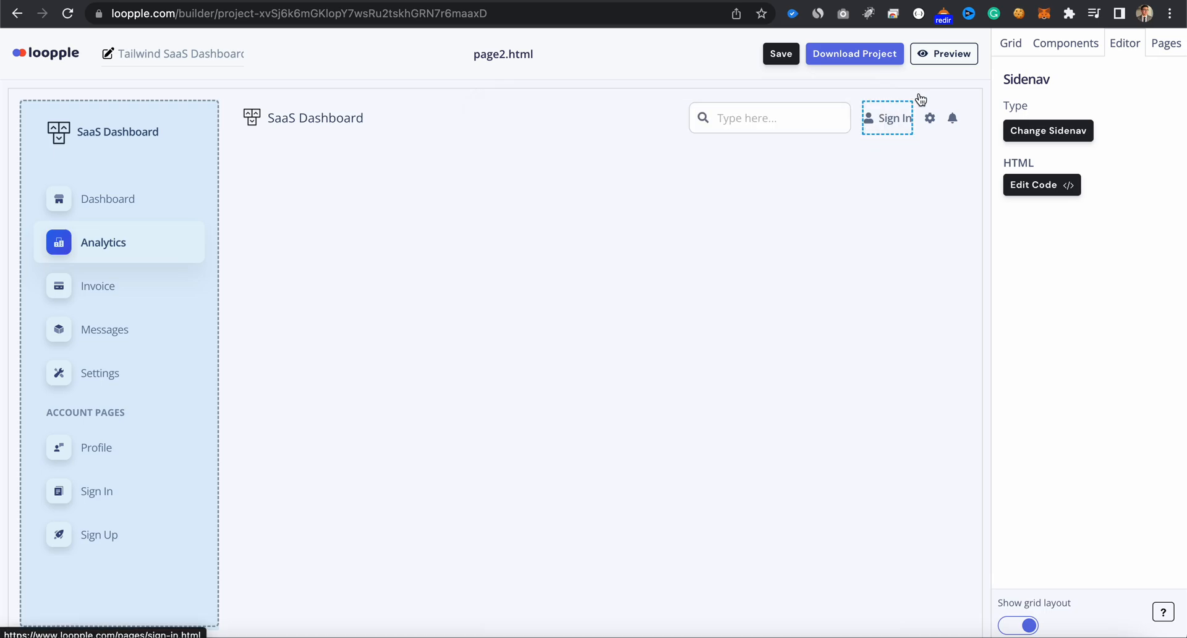
- Rename page2 as "Orders"
click(1162, 43)
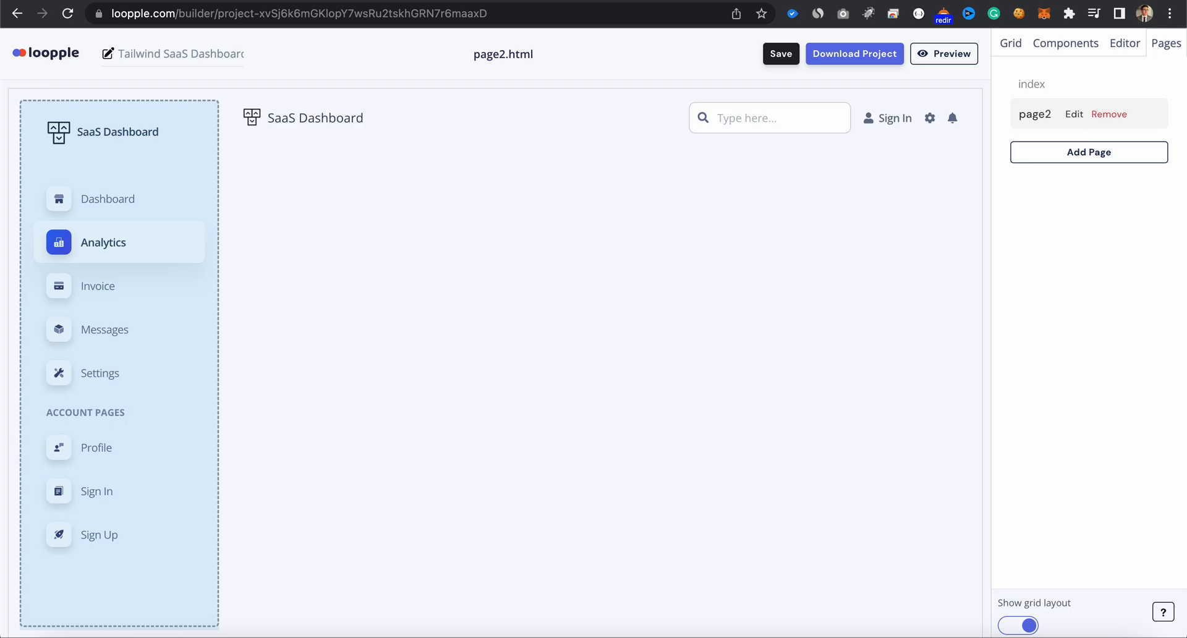
click(1074, 115)
double_click(1070, 118)
text(Orders)
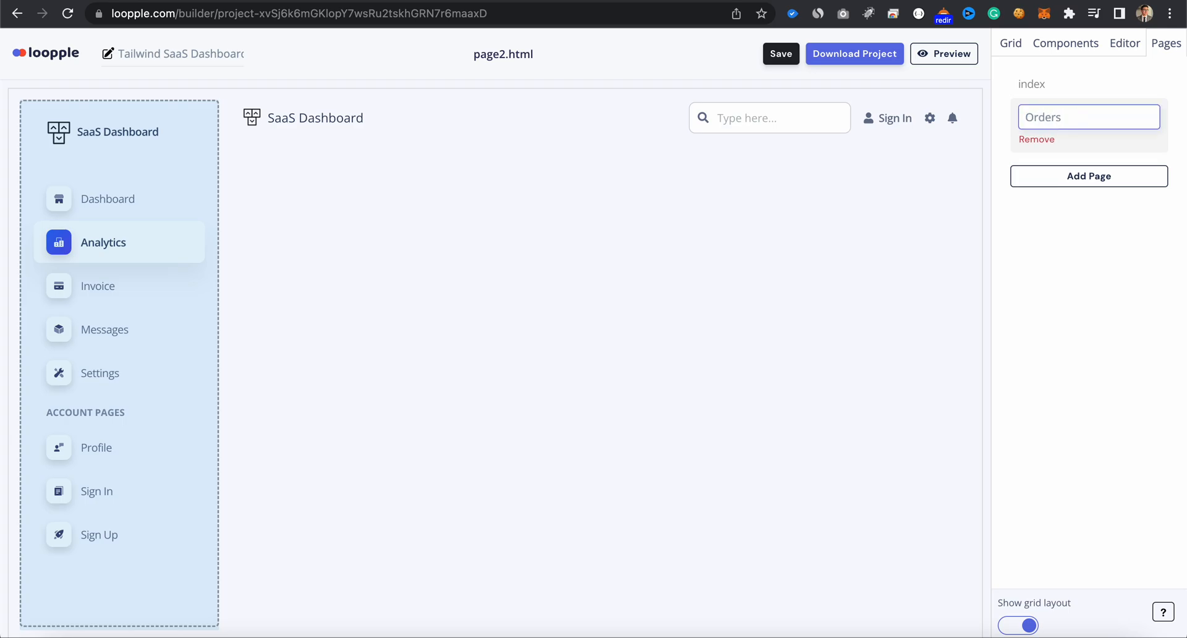
key(Return)
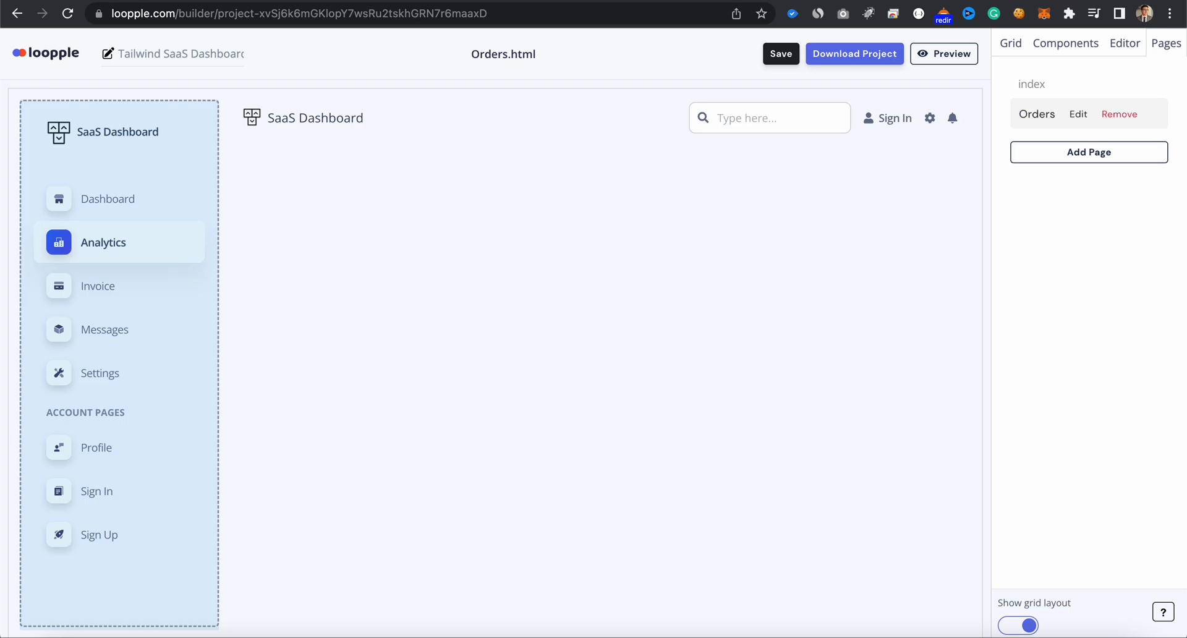
- Insert a one-column grid on the Orders page and place a Typography H2 component in it
click(1015, 44)
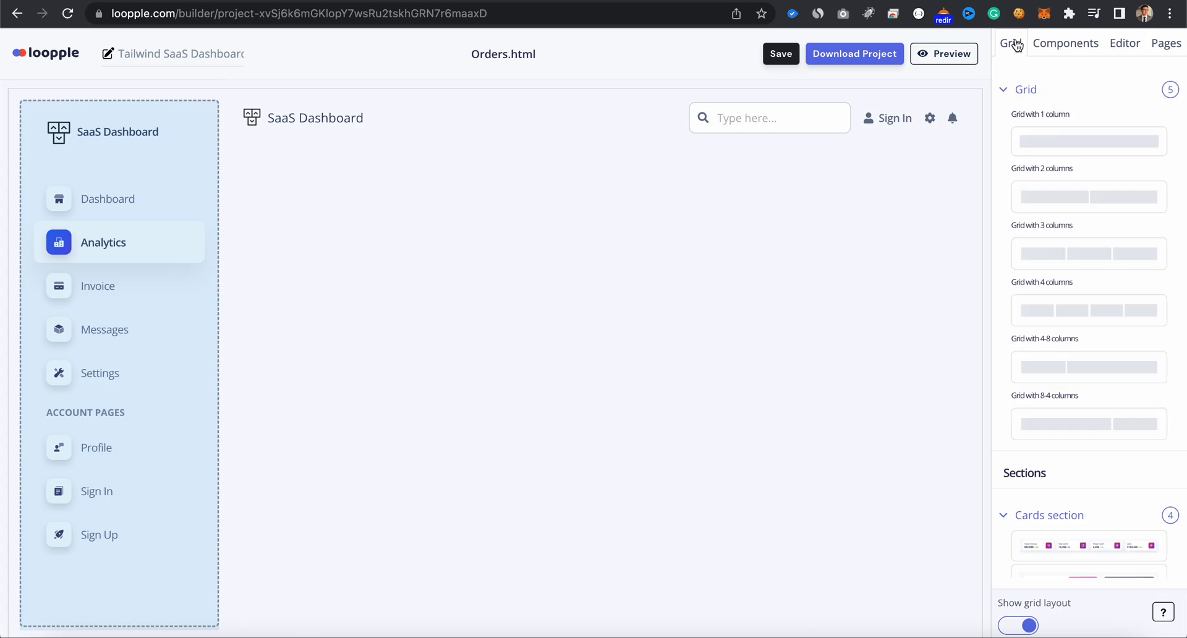
drag(1082, 150, 810, 326)
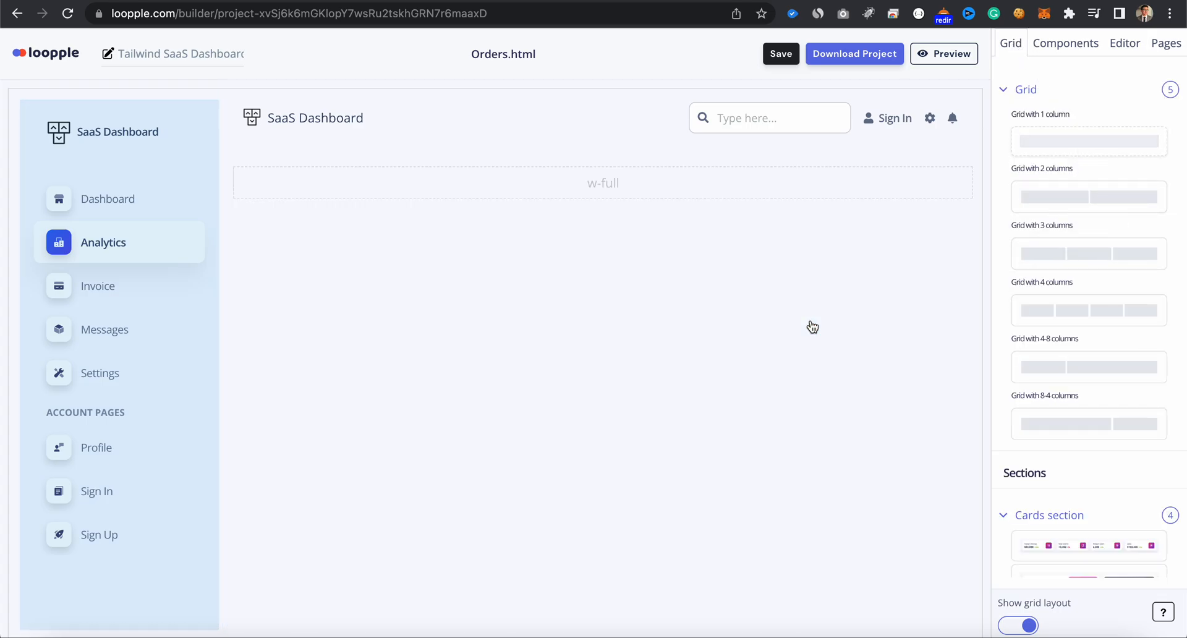
click(1087, 56)
scroll(1068, 323, down, 3)
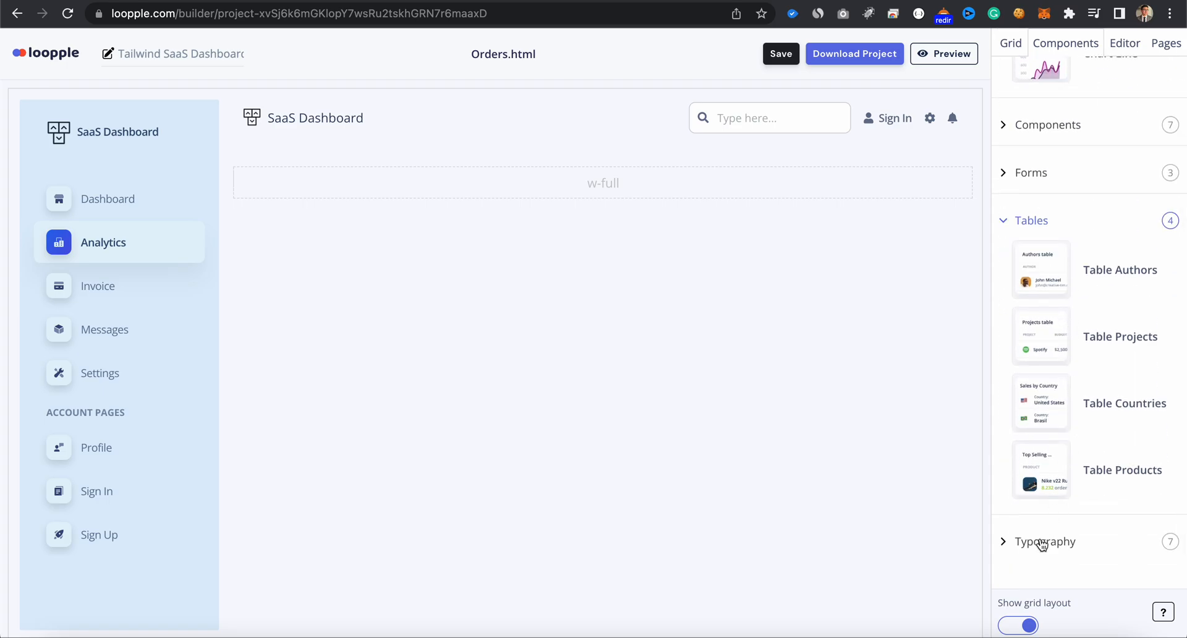
click(1045, 538)
scroll(1043, 544, down, 3)
drag(1051, 554, 630, 196)
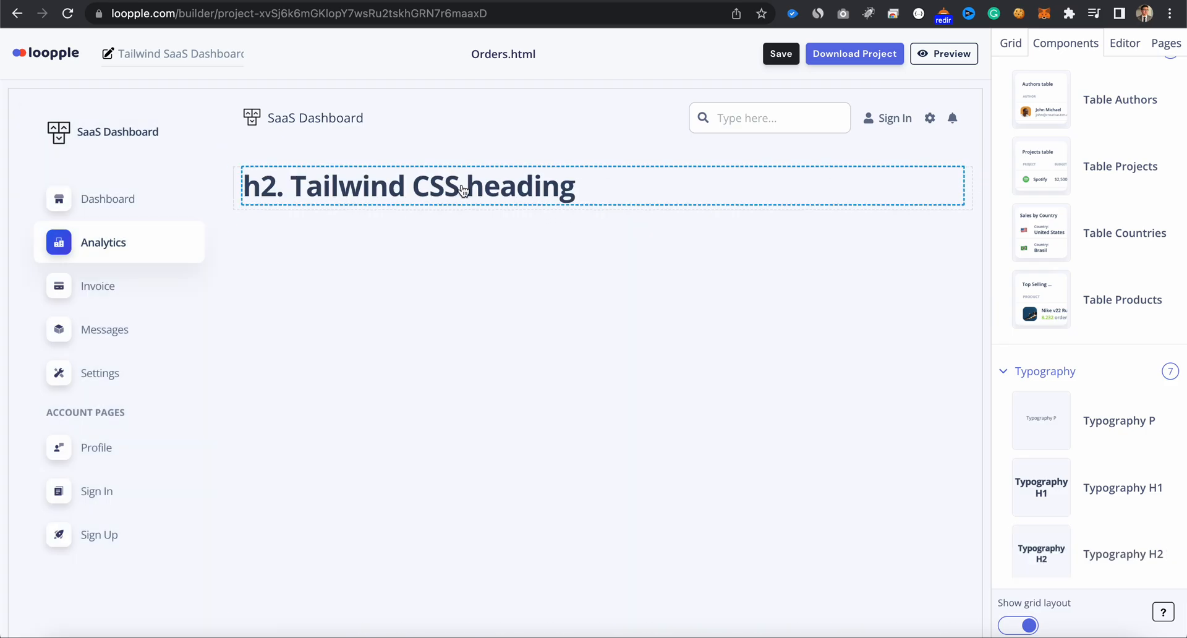
- Change the H2 heading's text to "View all Orders"
click(464, 190)
click(1071, 130)
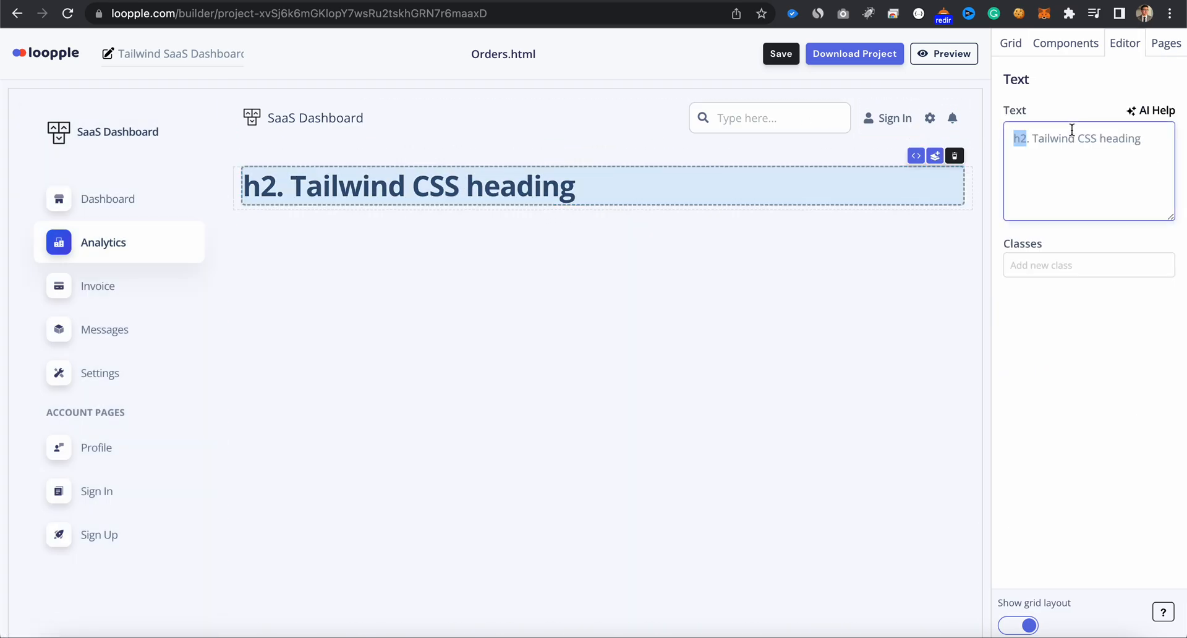
key(ctrl+a)
text(View a)
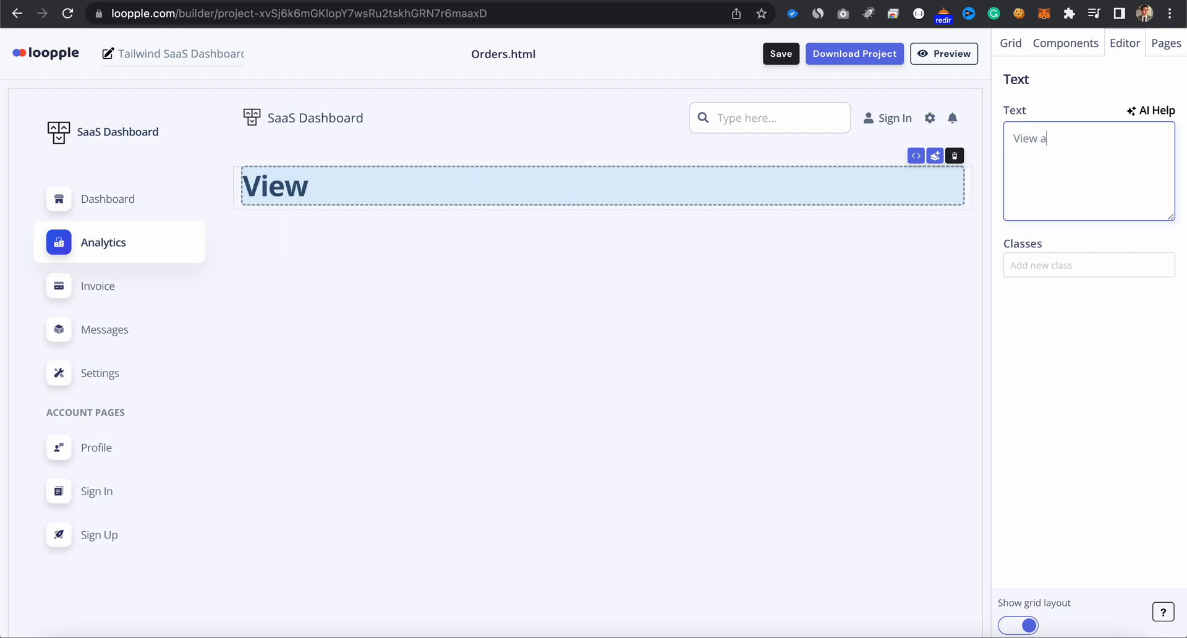
text(ll Orders)
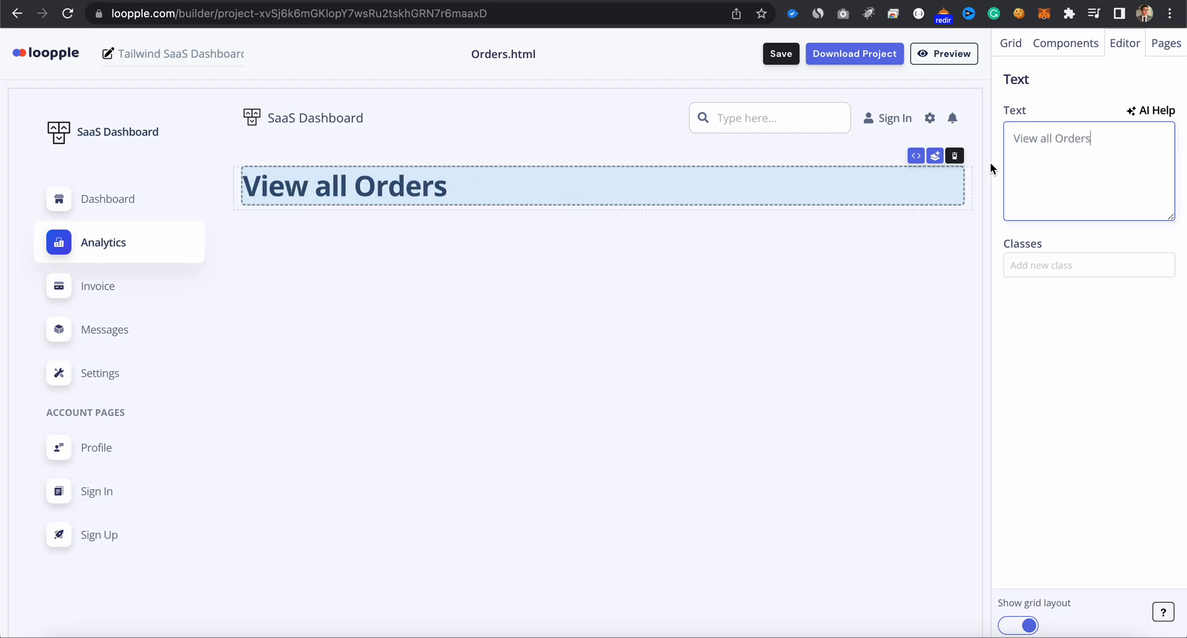
- Change the "View all Orders" heading's opening and closing tags to h4 in its HTML code and save the code
click(921, 158)
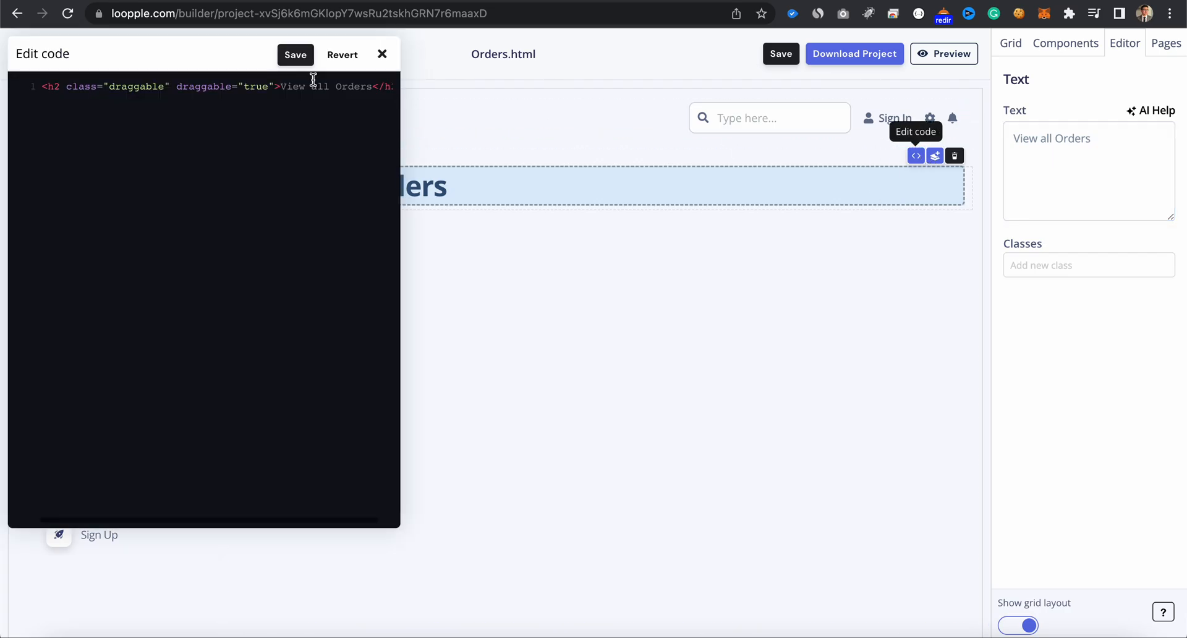
drag(396, 524, 480, 129)
drag(358, 58, 617, 300)
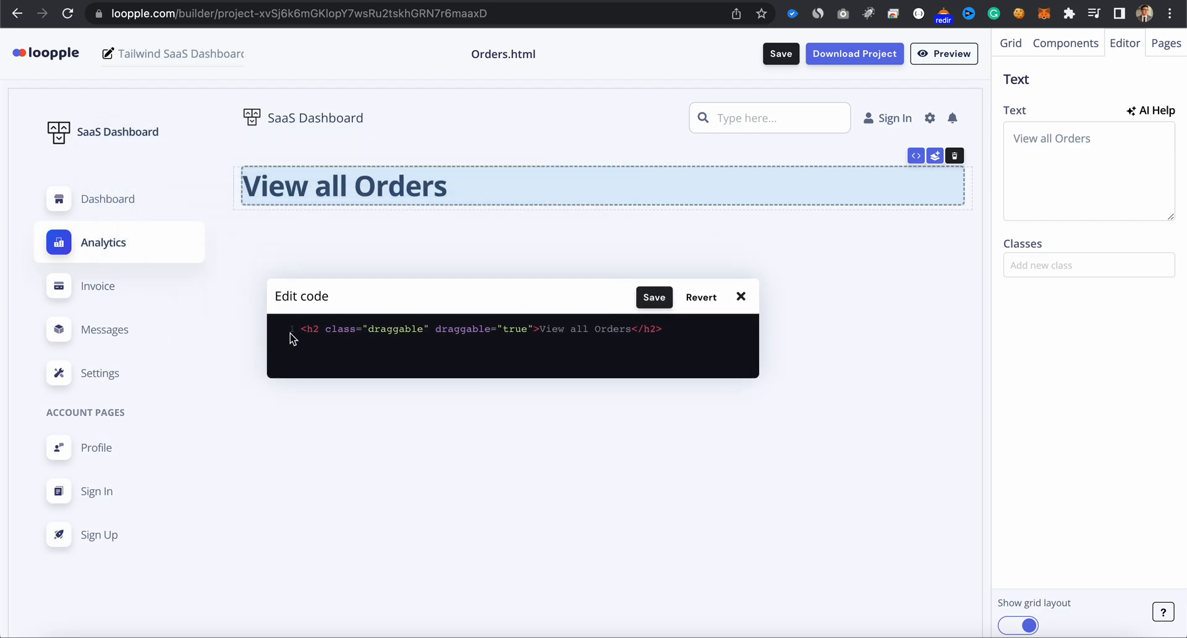
click(322, 328)
key(BackSpace)
text(4)
click(657, 328)
key(BackSpace)
text(4)
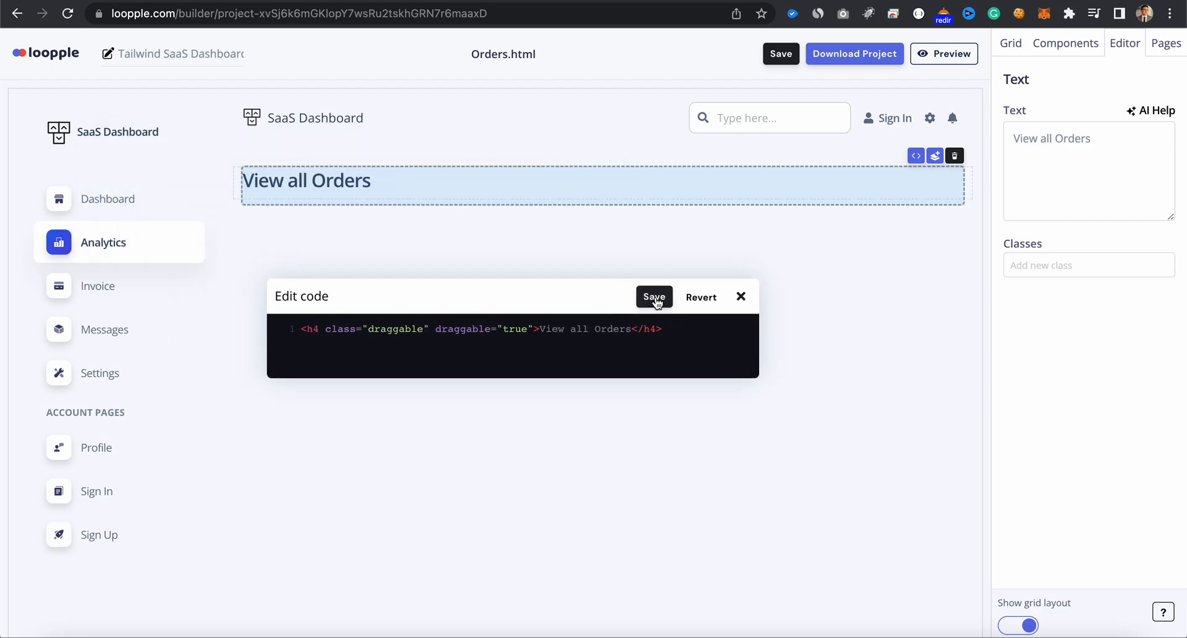
click(741, 297)
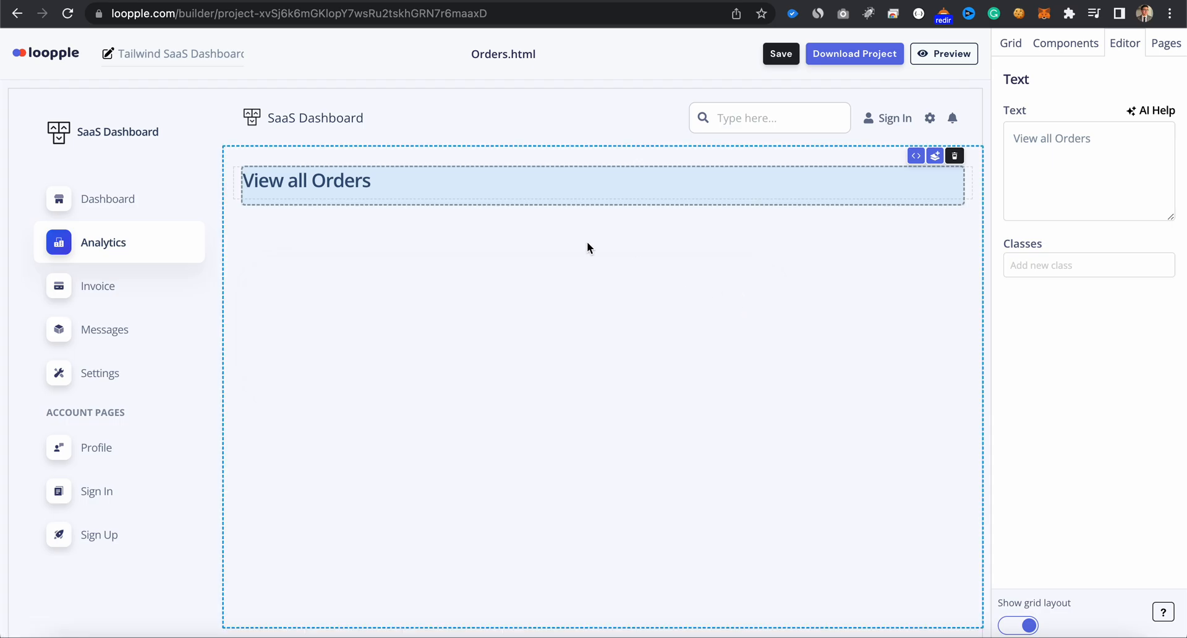
- Add the font-bold class to the "View all Orders" heading
click(1008, 264)
text(font-bo)
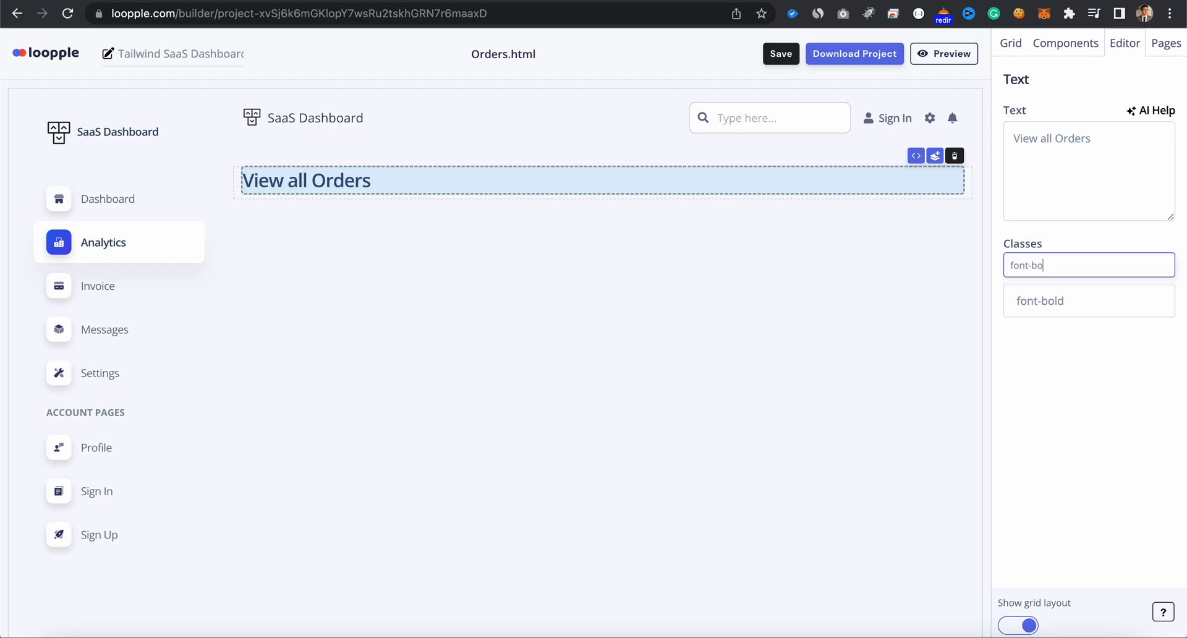
click(1016, 298)
key(Return)
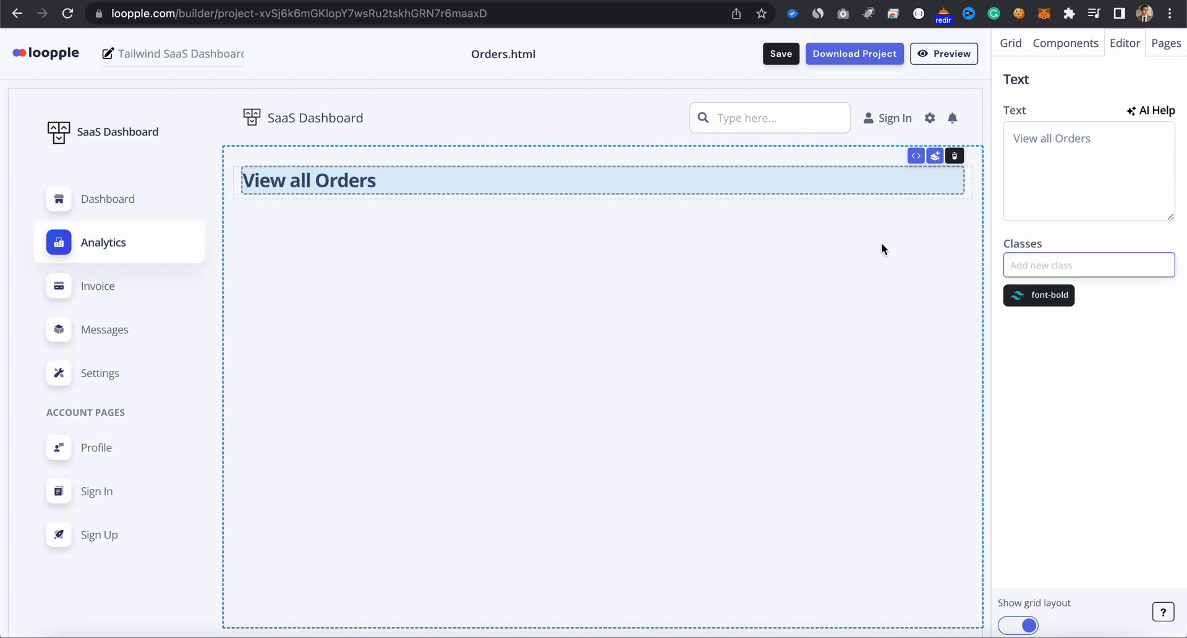
- Place a Table Products component below the "View all Orders" heading on the Orders page
click(1015, 46)
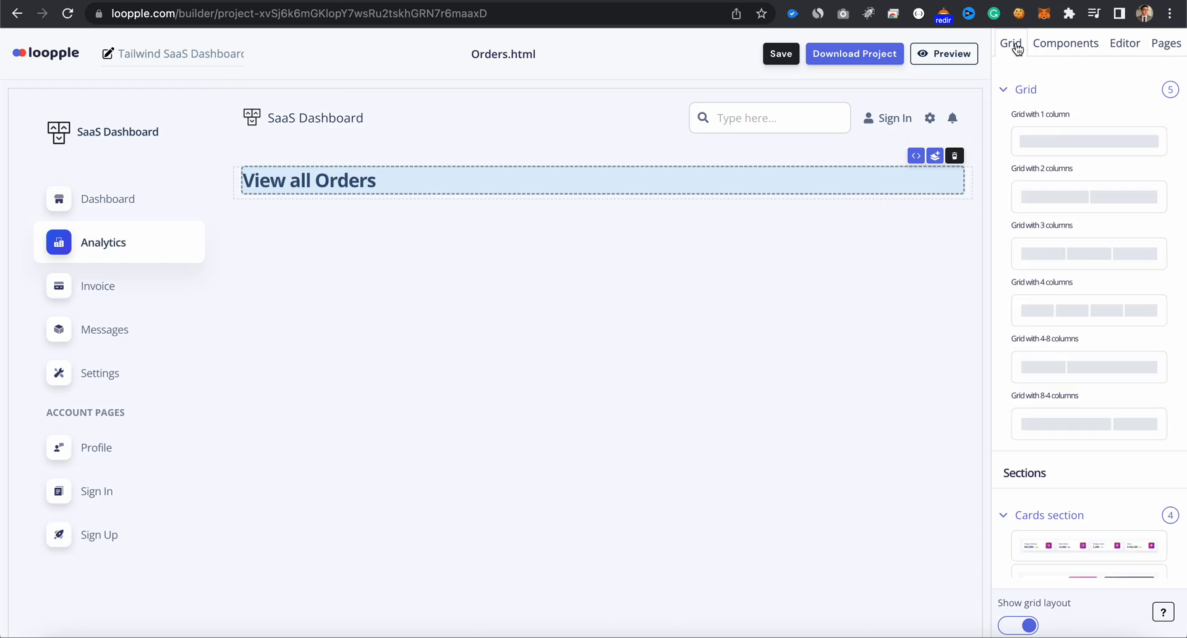
scroll(1050, 338, down, 6)
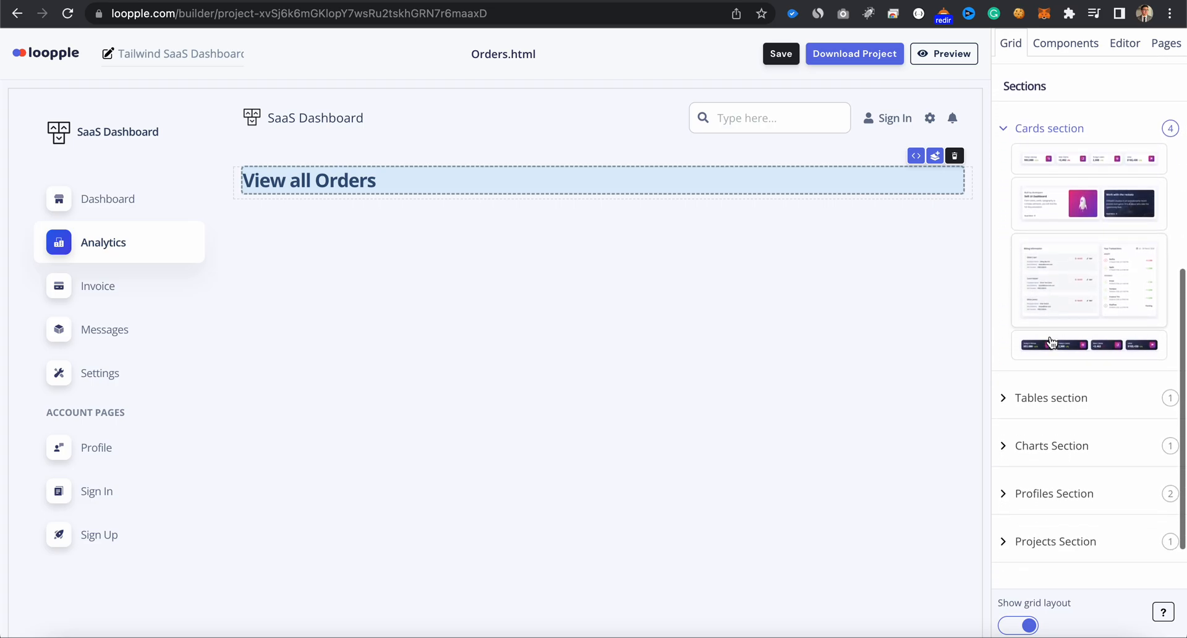
click(1055, 380)
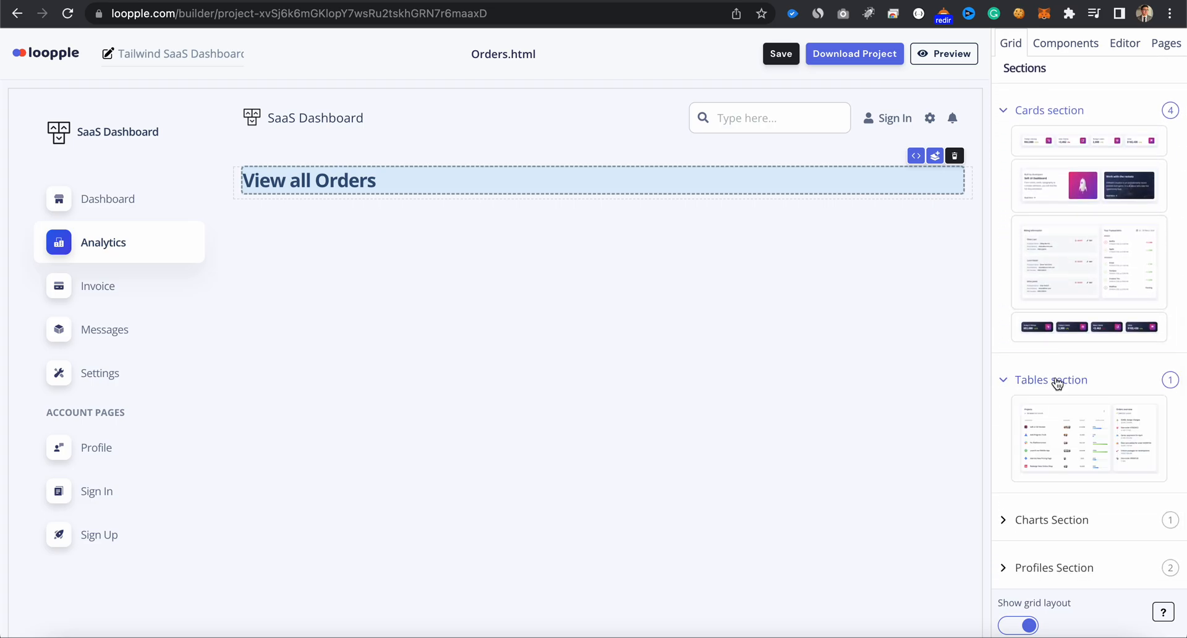
scroll(1058, 383, down, 2)
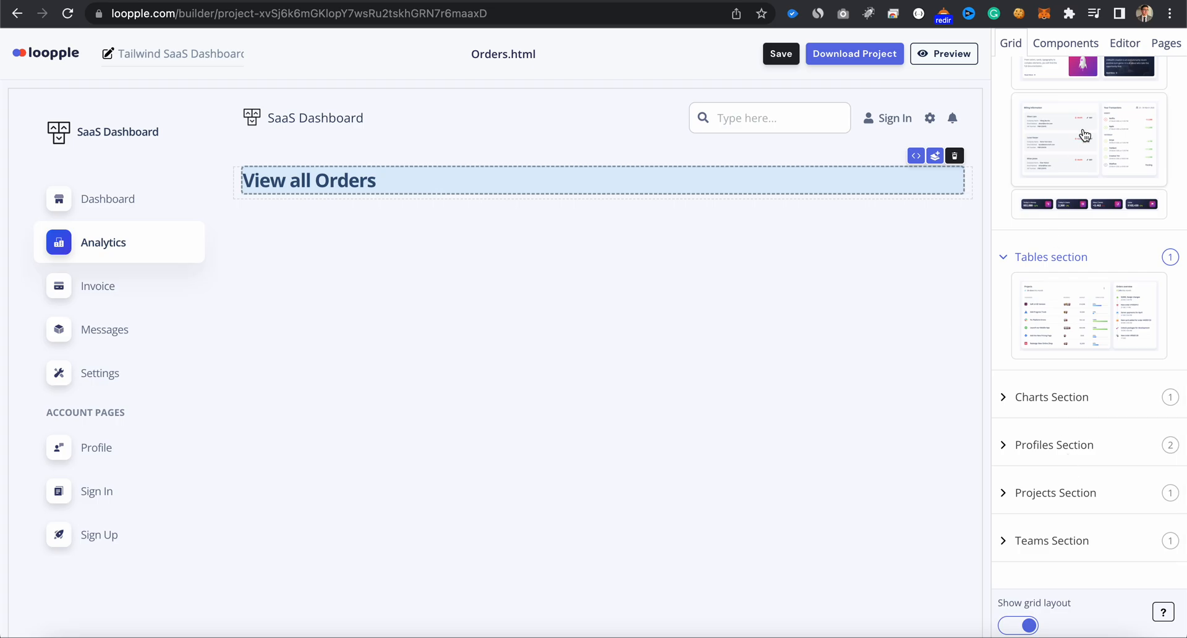
click(1081, 54)
scroll(1081, 245, down, 1)
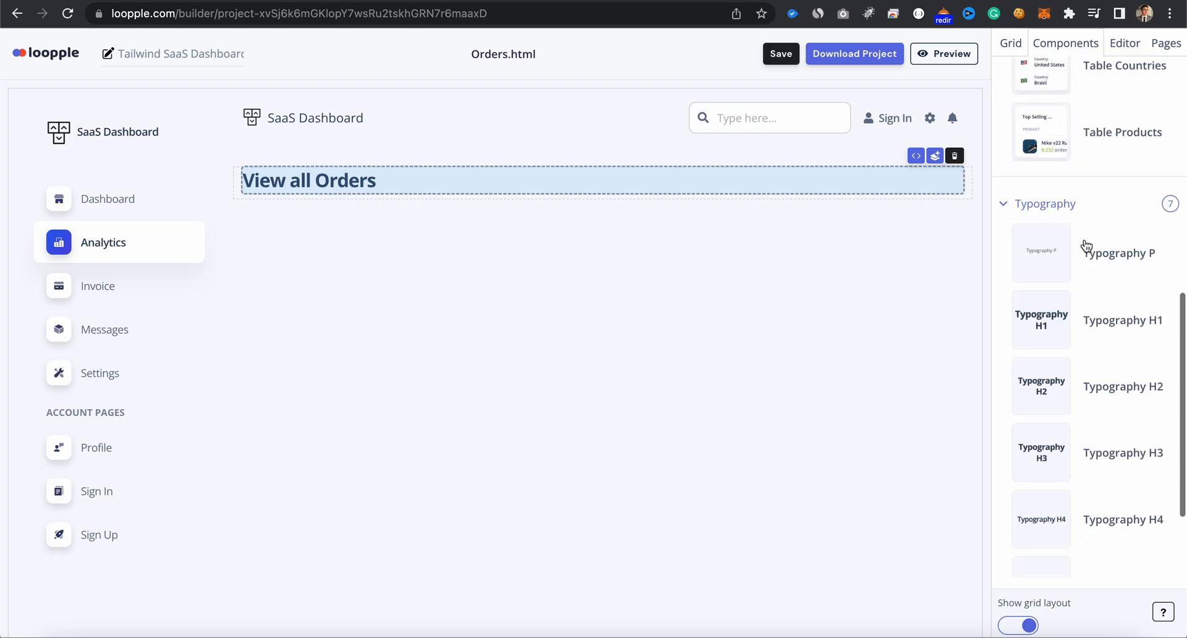
click(1054, 204)
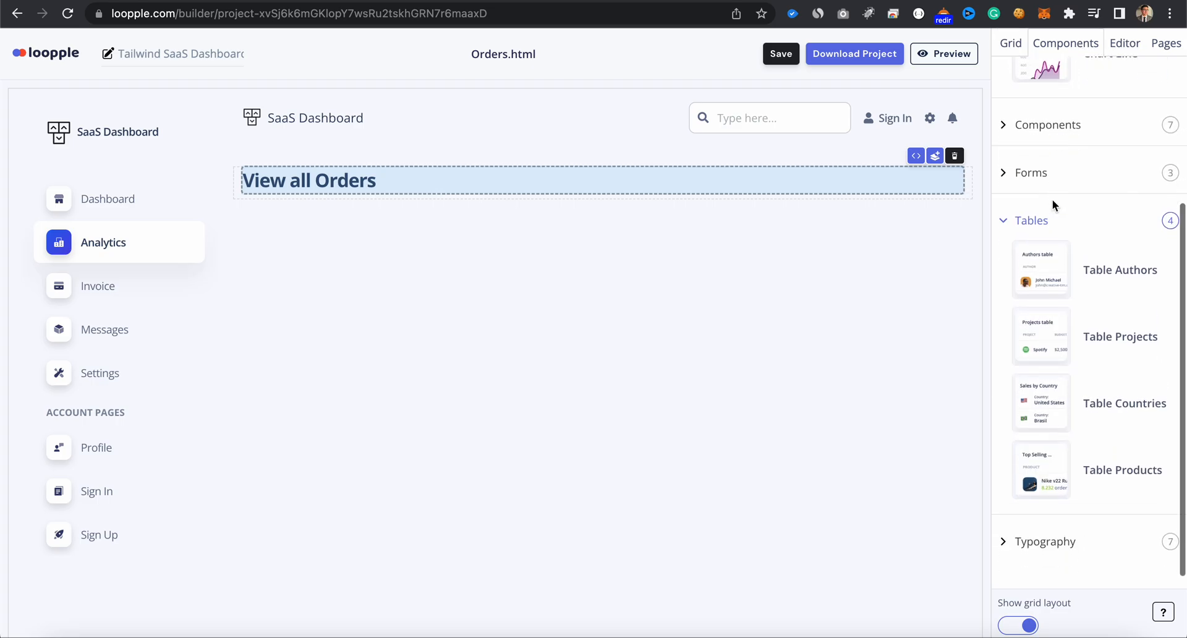
drag(1041, 478, 761, 484)
- Change the product table's "Top Selling Products" title to "Orders" and save the project
click(339, 228)
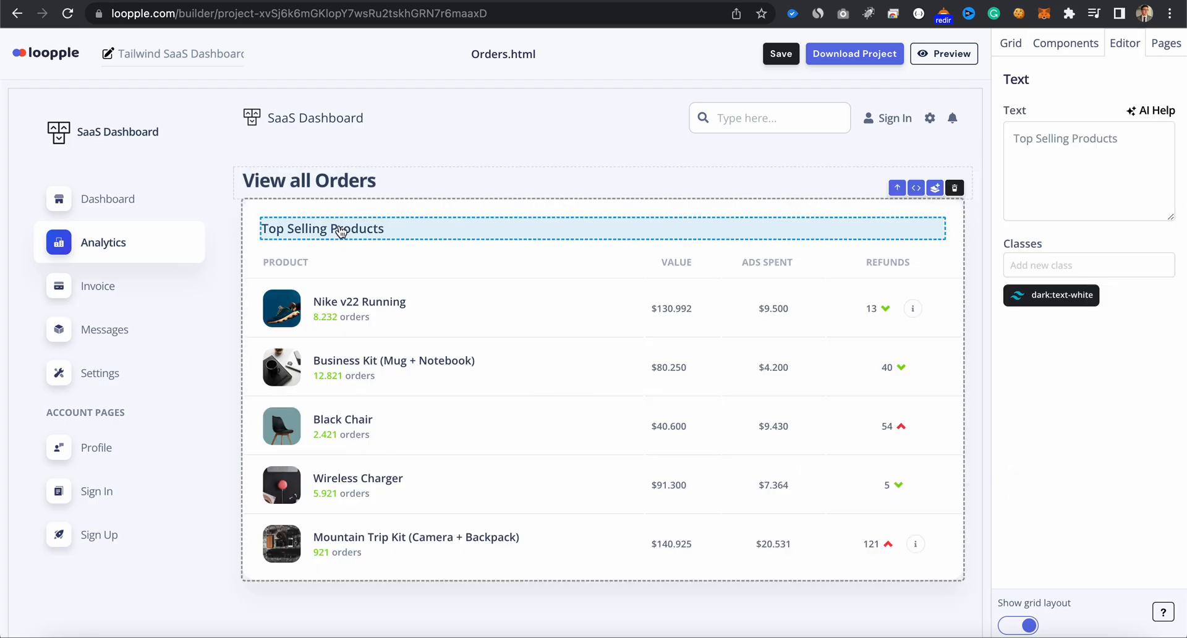
triple_click(1055, 152)
text(Orders)
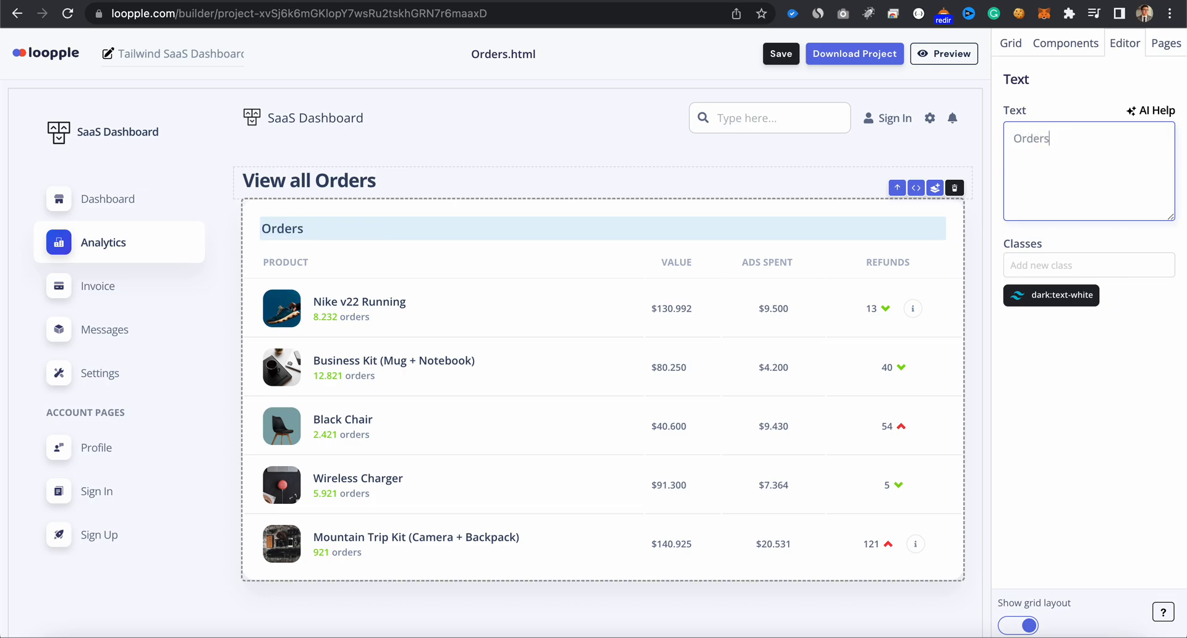
click(409, 362)
click(374, 303)
scroll(672, 396, down, 1)
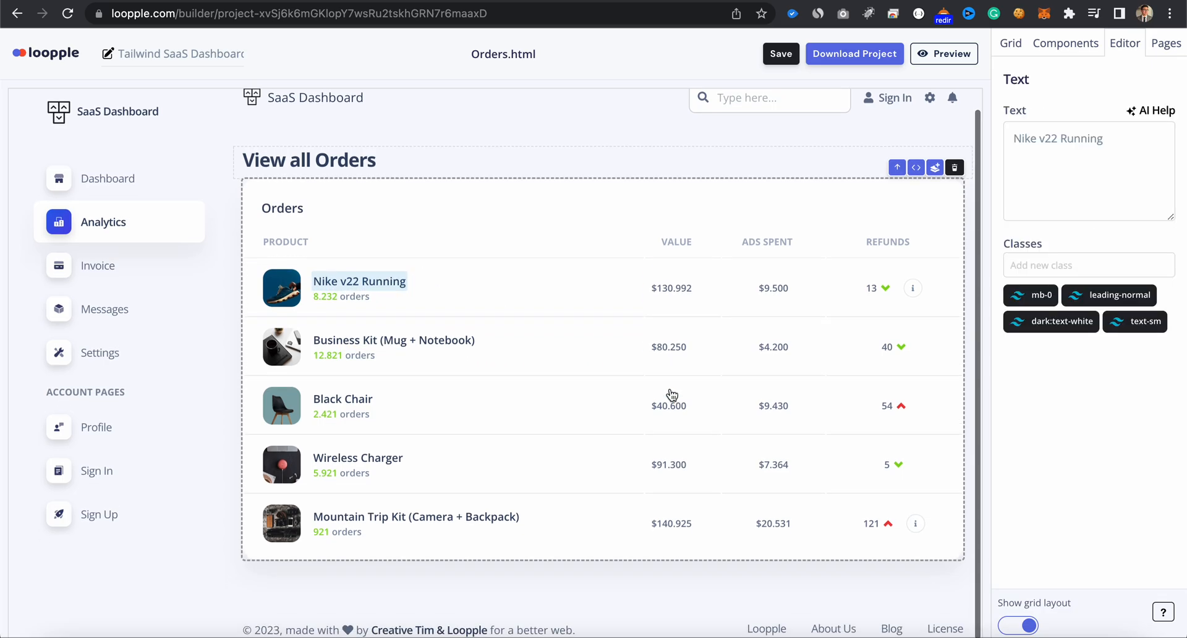
scroll(672, 396, up, 1)
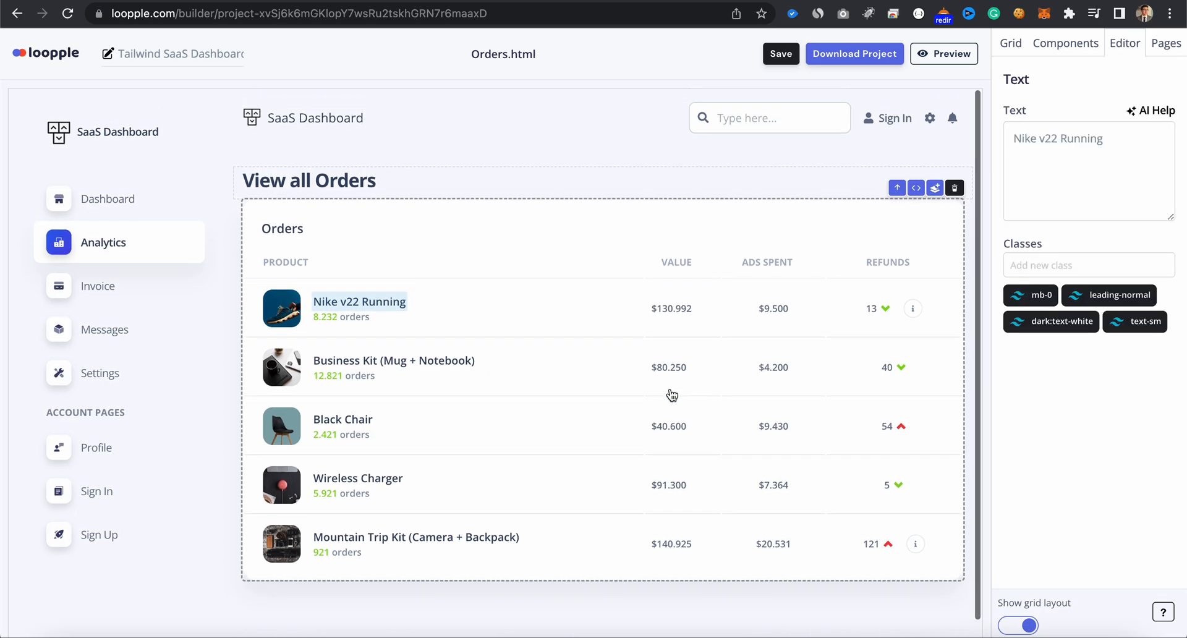
click(784, 54)
- Preview the Orders and index pages, return to the editor and look over the index page
click(940, 54)
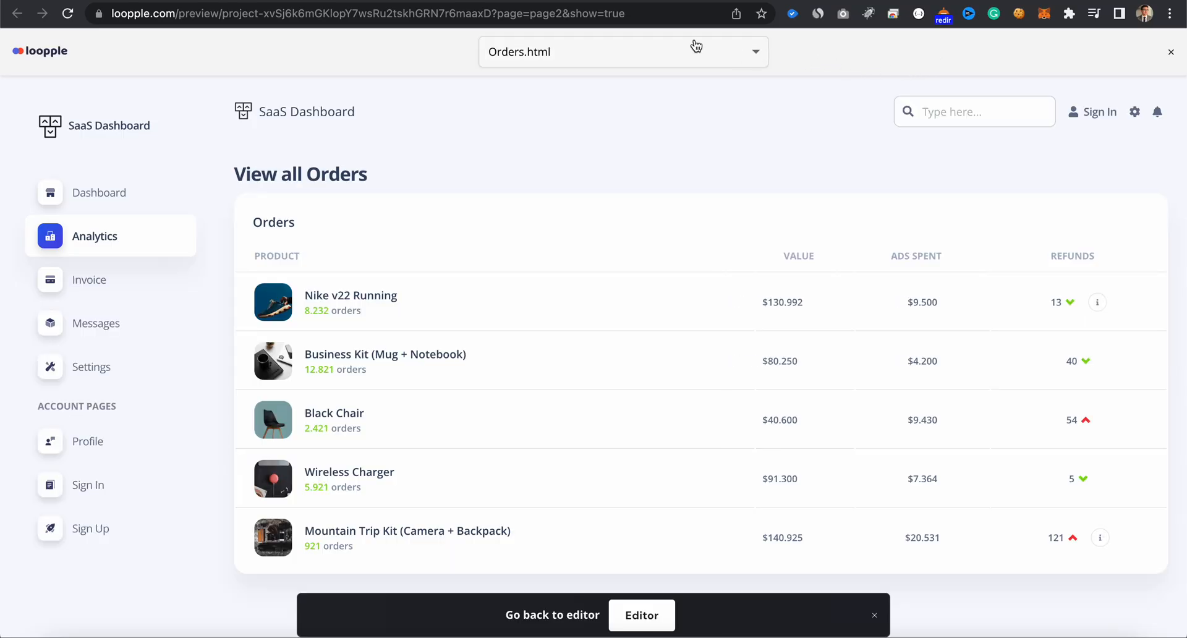
click(668, 53)
click(654, 82)
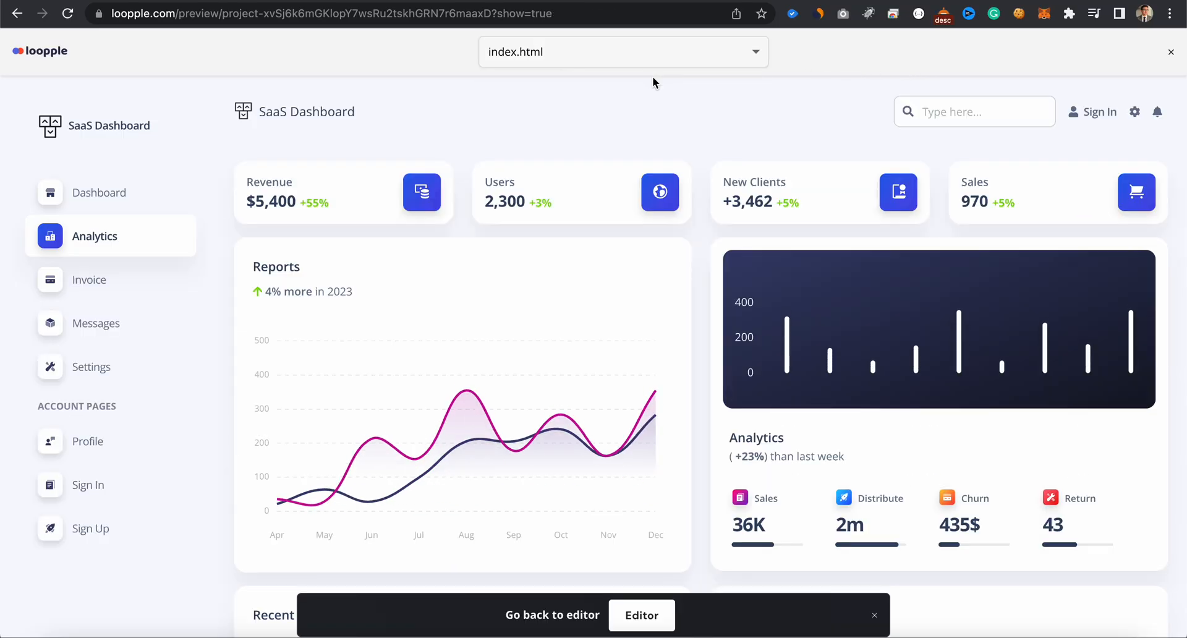
click(612, 52)
click(598, 115)
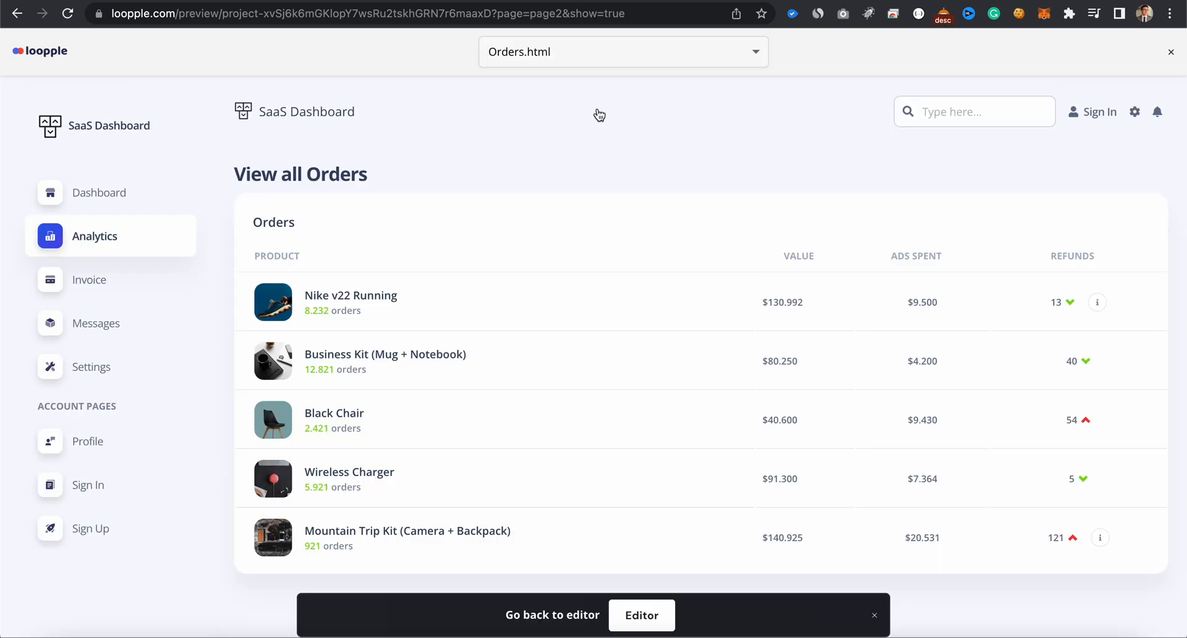
click(596, 56)
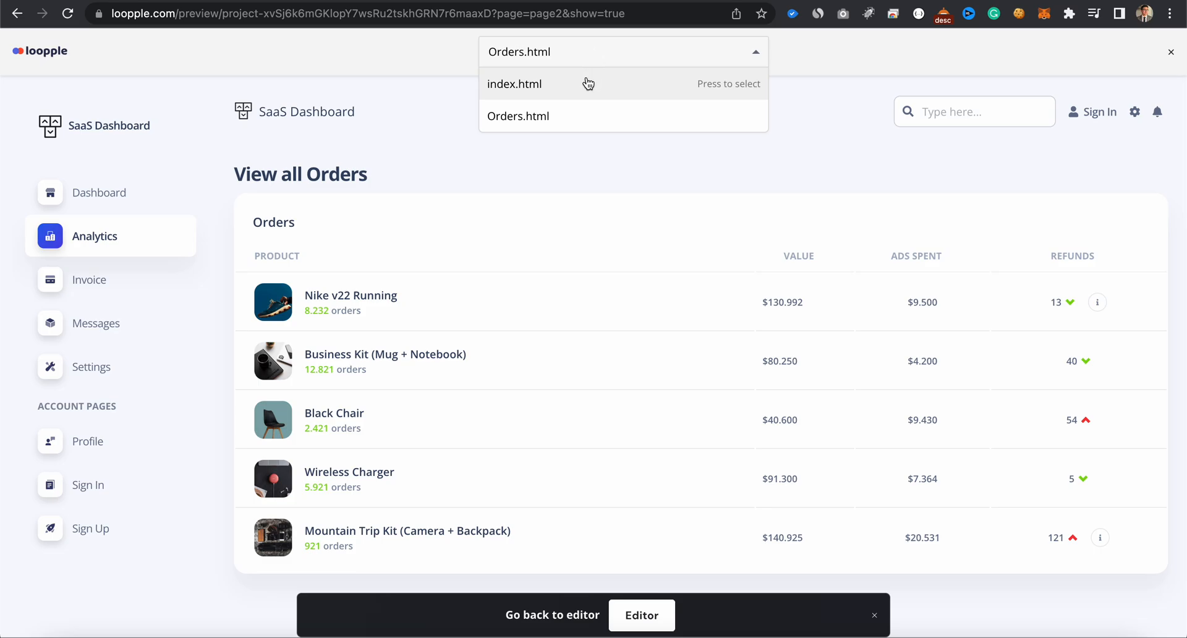
click(654, 617)
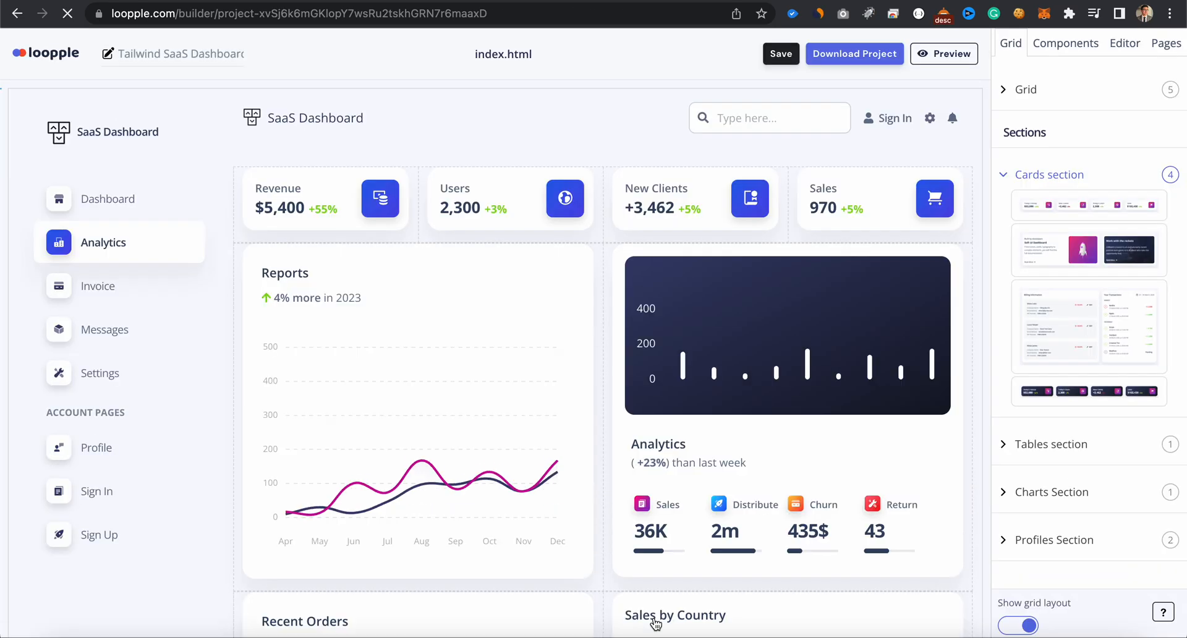
scroll(654, 622, down, 6)
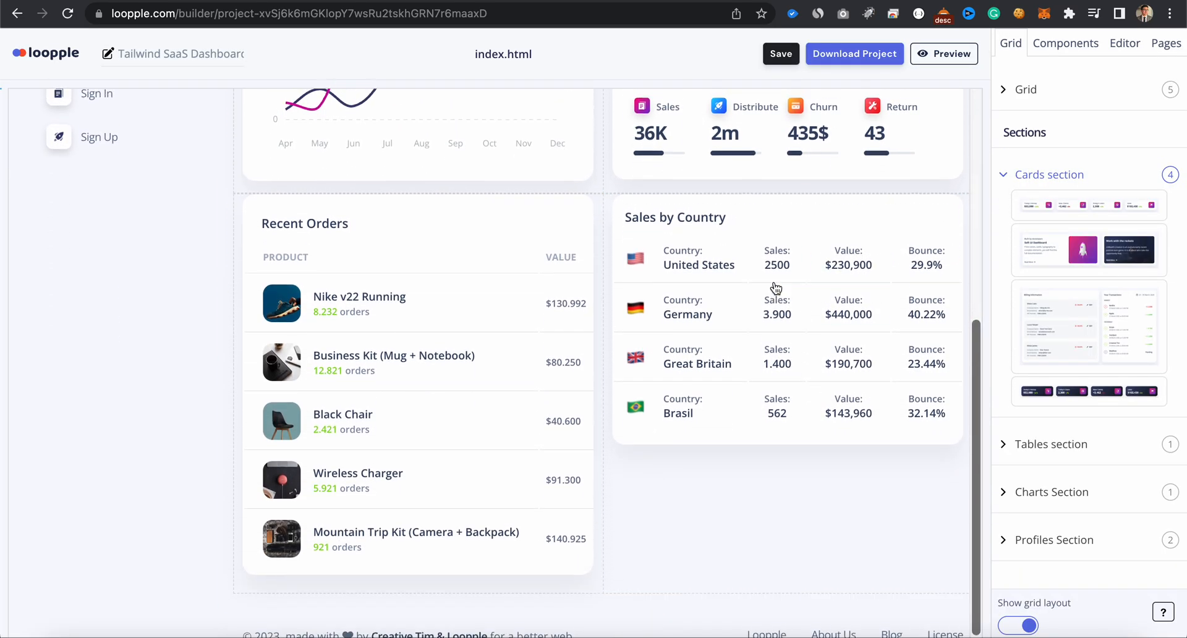
scroll(776, 288, up, 6)
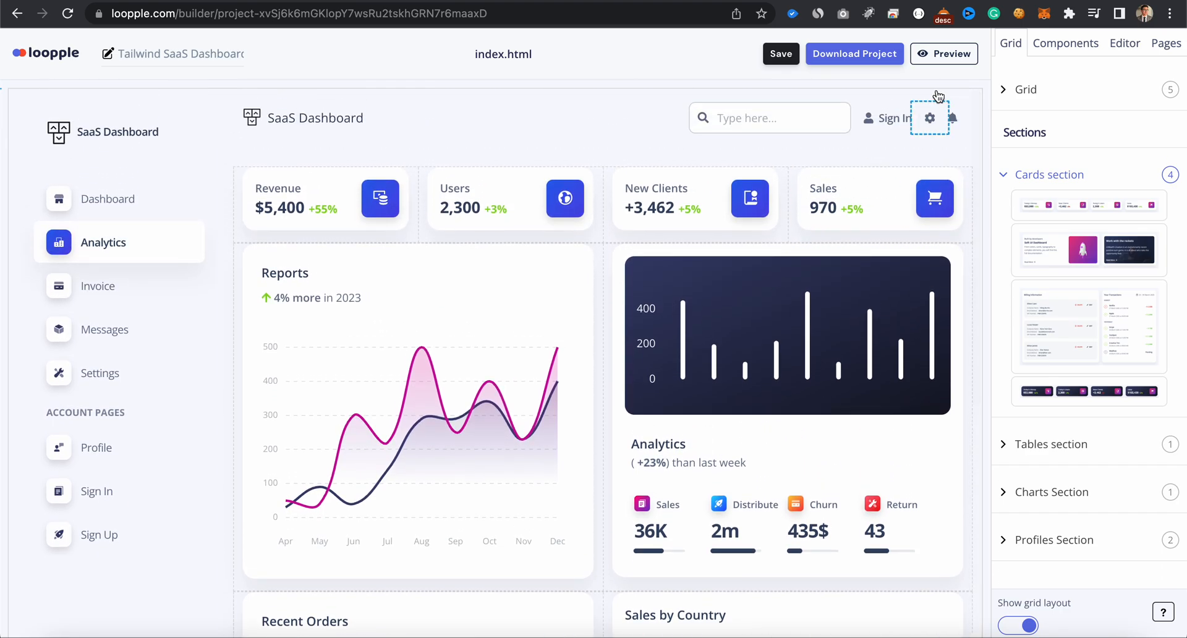
- Add a new page named "profile" and rename the Orders page to lowercase "orders"
click(1173, 49)
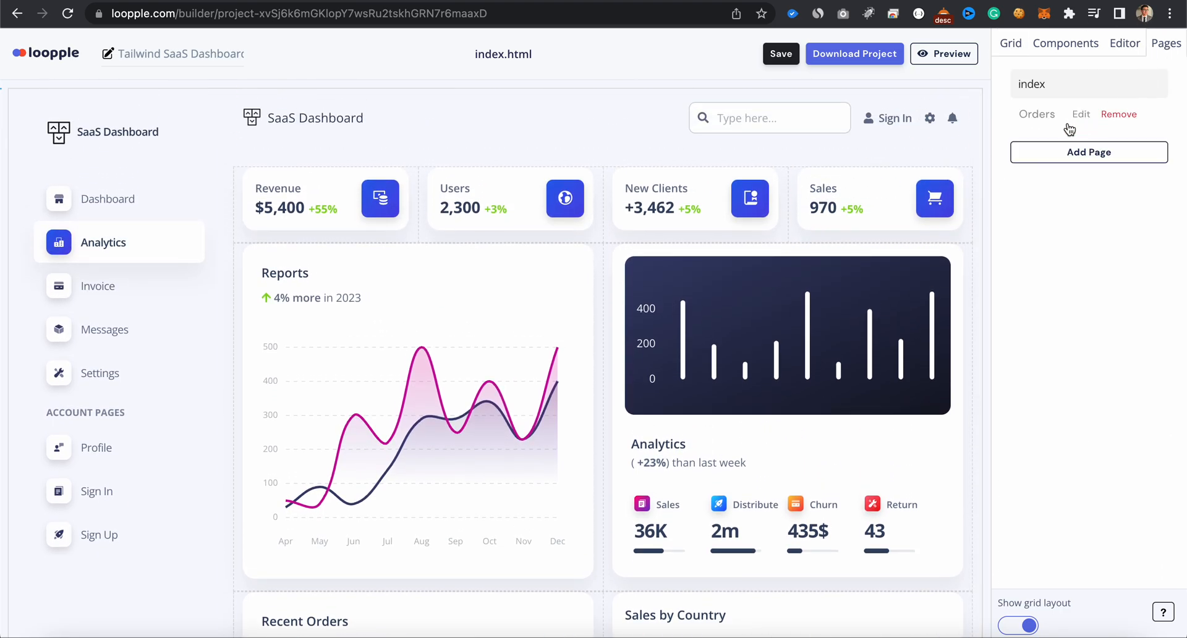
click(1051, 151)
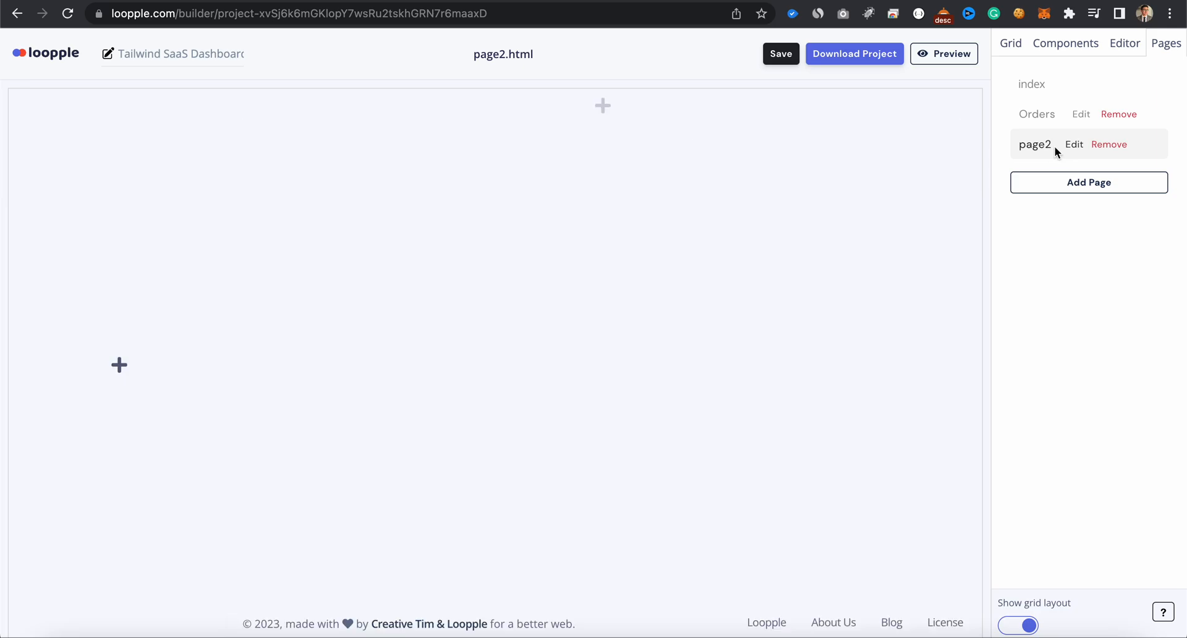
click(1076, 149)
double_click(1064, 149)
text(profile)
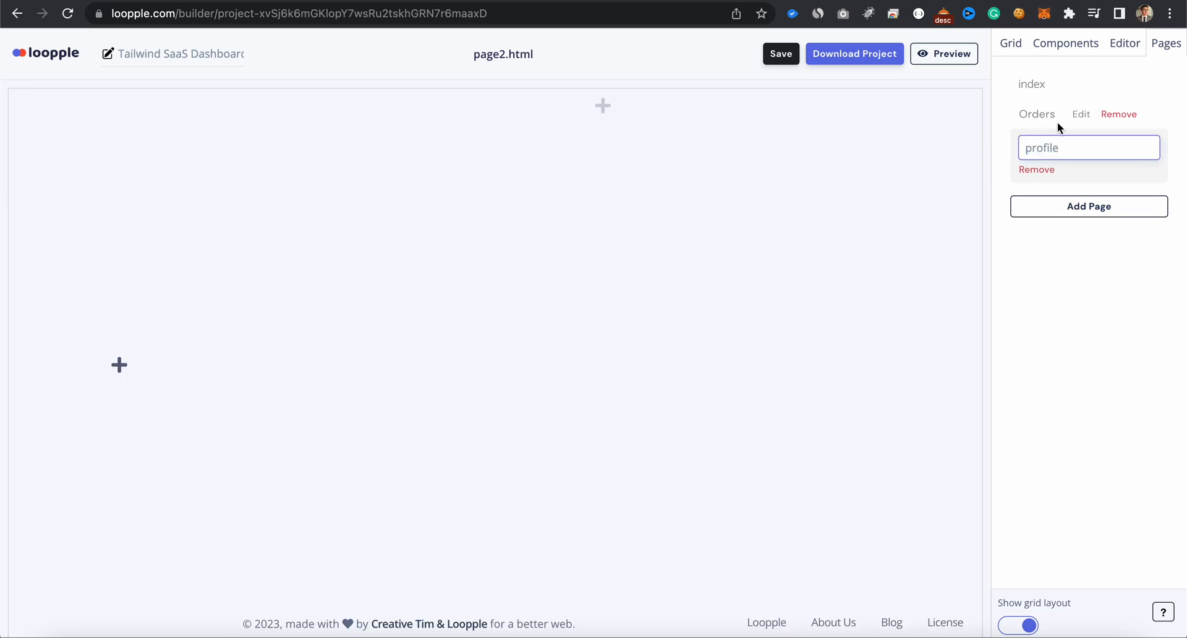
key(Return)
click(1080, 114)
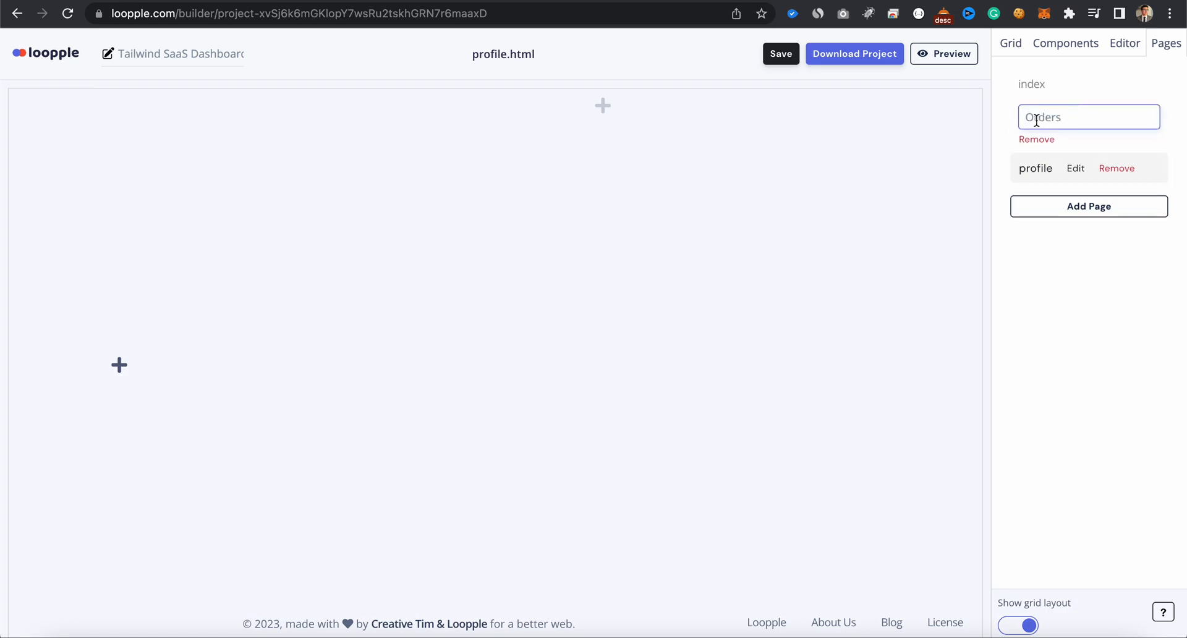
key(Return)
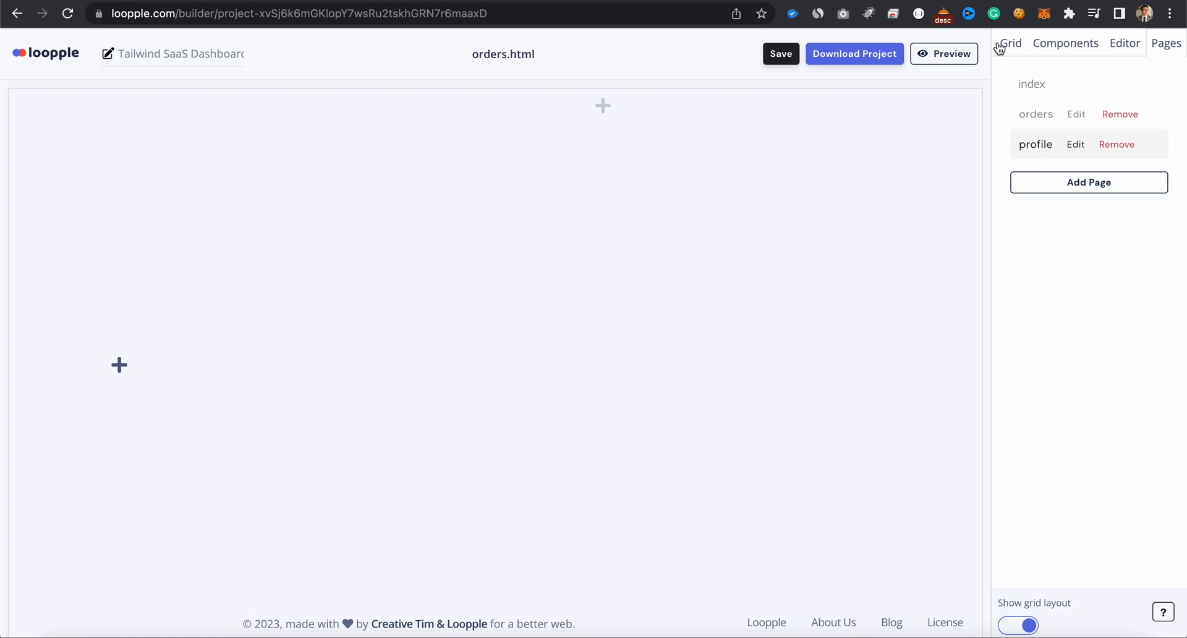
- Insert the "sidebar simple" sidenav into the empty sidebar area of the profile page
click(121, 373)
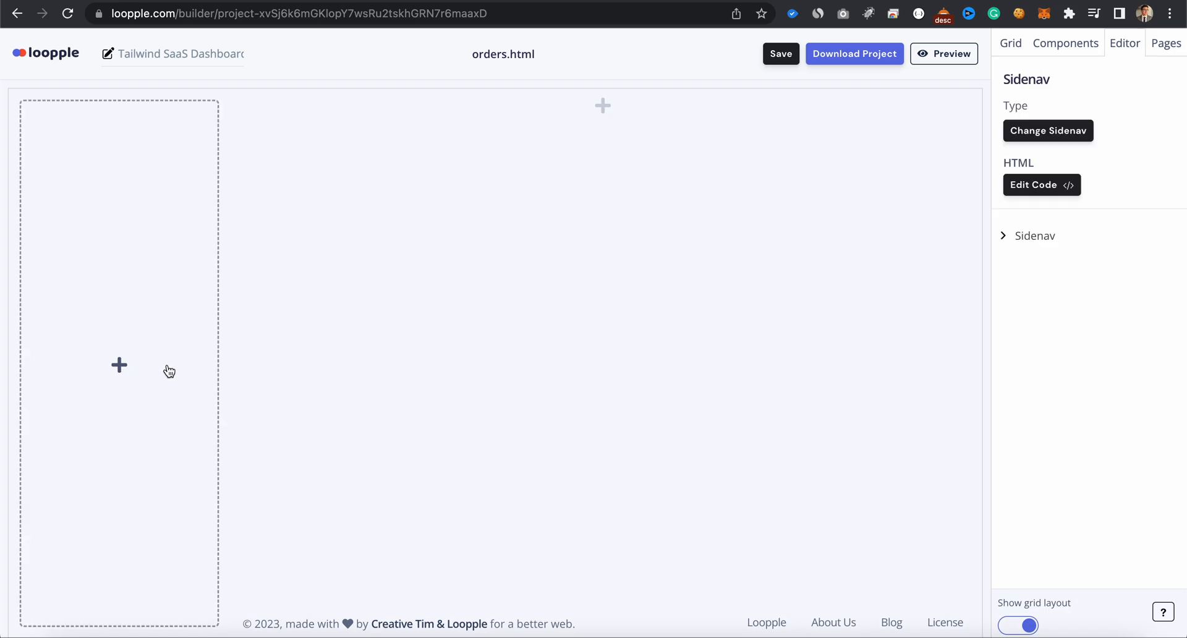
click(112, 369)
click(410, 270)
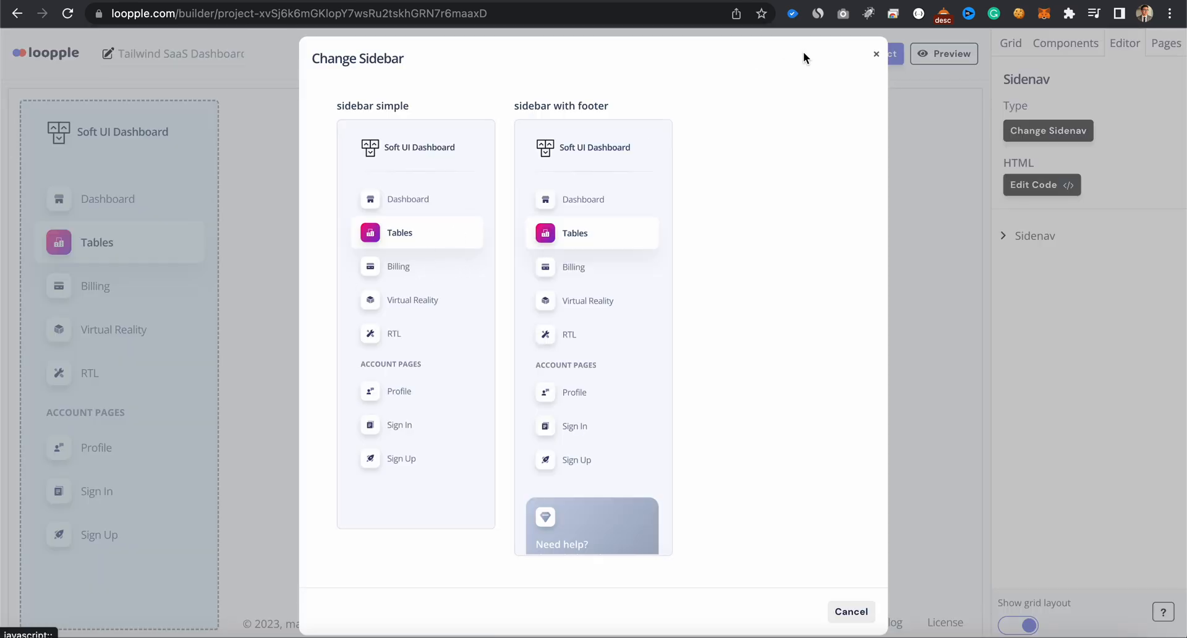
click(878, 51)
- Insert the "navbar with logo" navbar at the head of the profile page
click(604, 103)
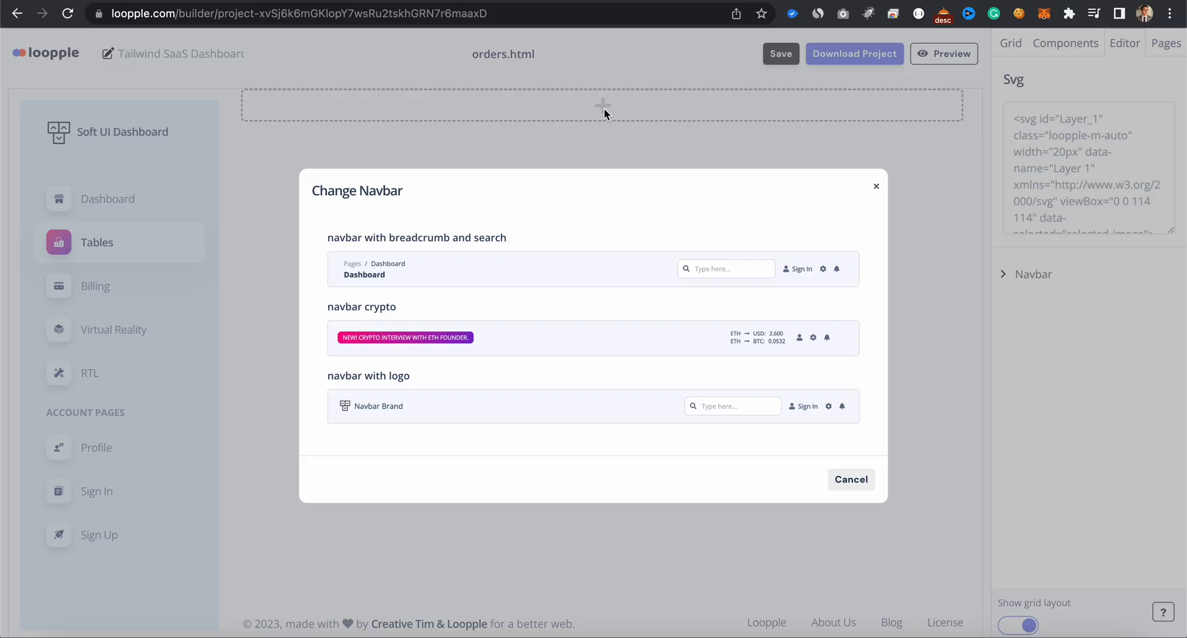
click(429, 407)
click(876, 186)
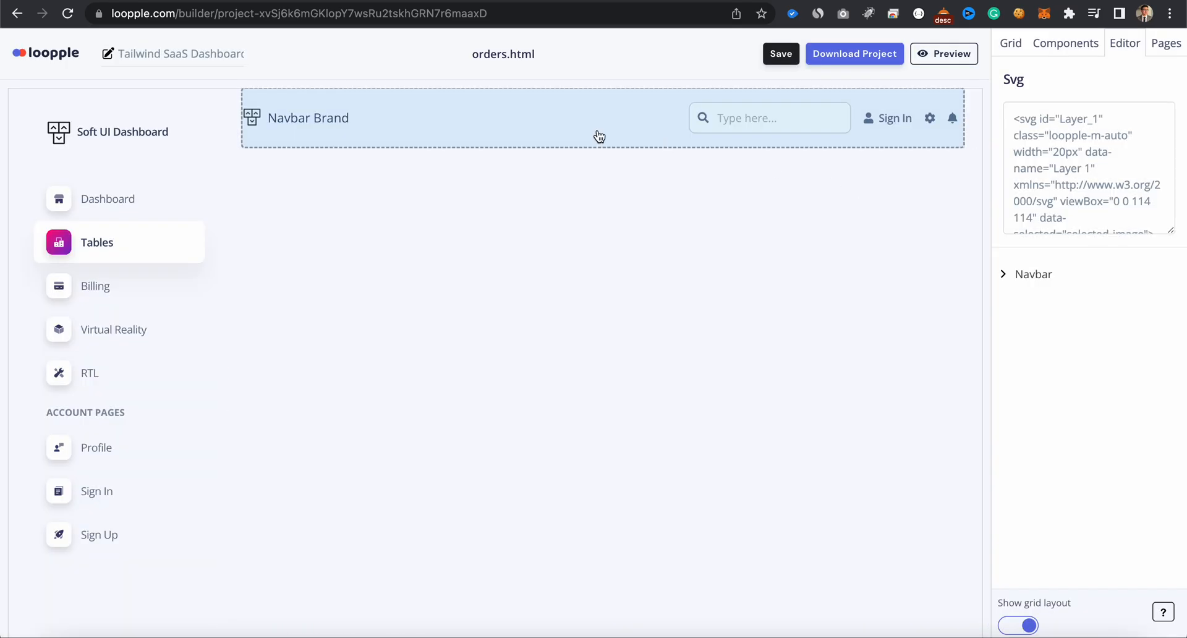
- Change the "Navbar Brand" text on the profile page to "SaaS Dashboard" and save the project
click(307, 118)
triple_click(1046, 164)
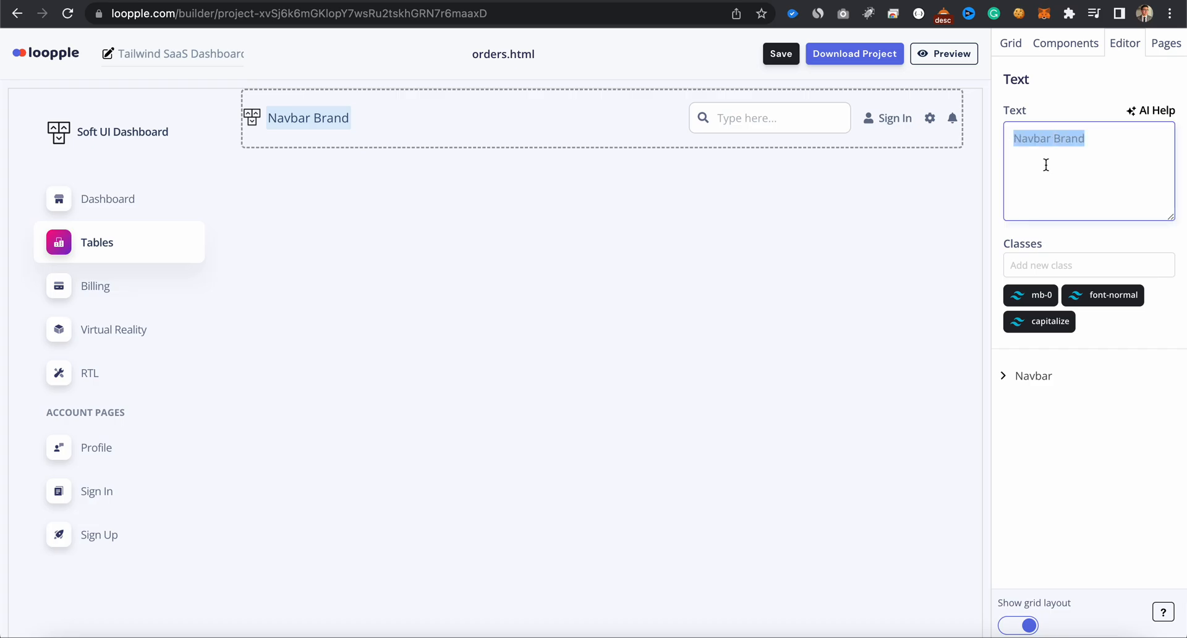
text(SaaS Dashboard)
click(779, 55)
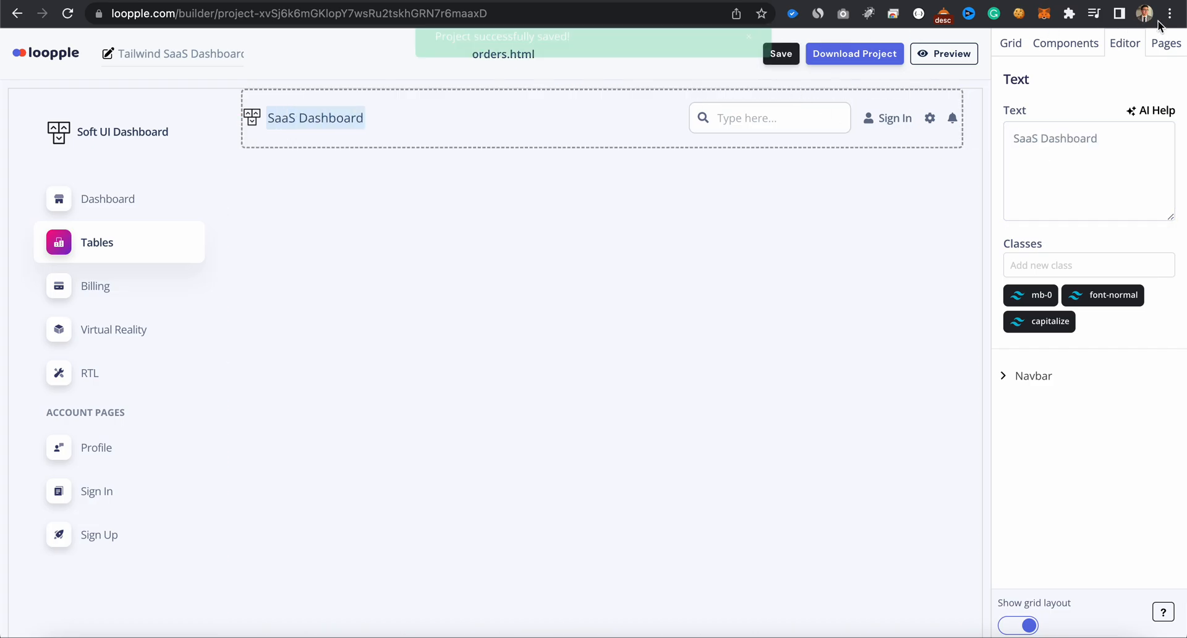
- Copy the customised sidebar's HTML code from the orders page
click(1165, 42)
click(1034, 116)
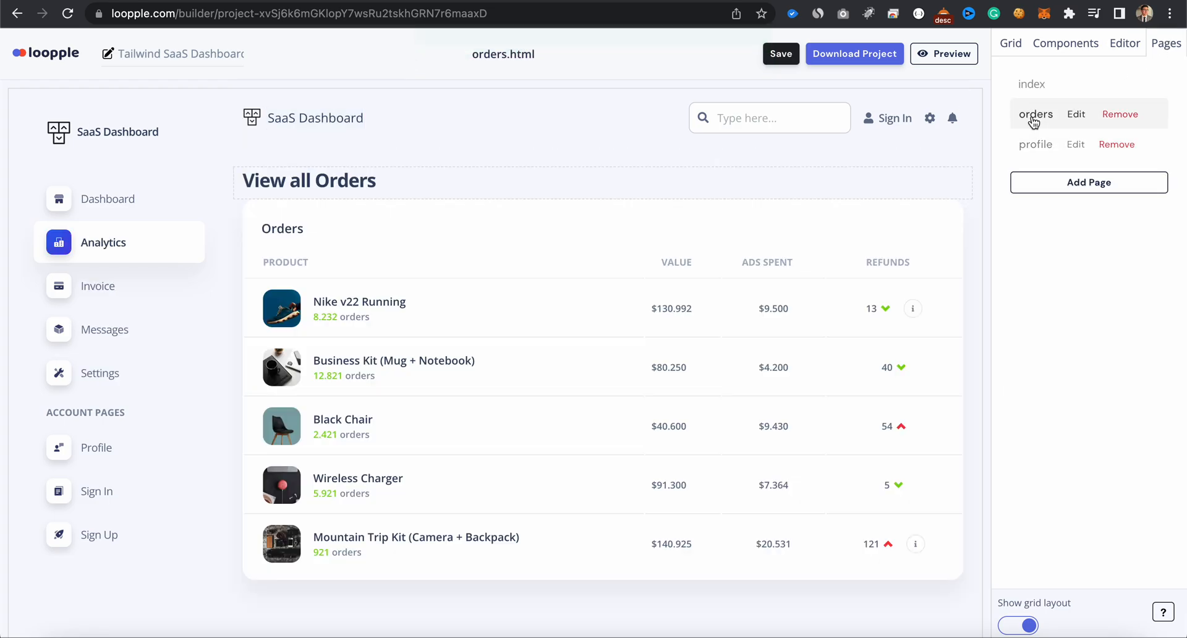
click(186, 254)
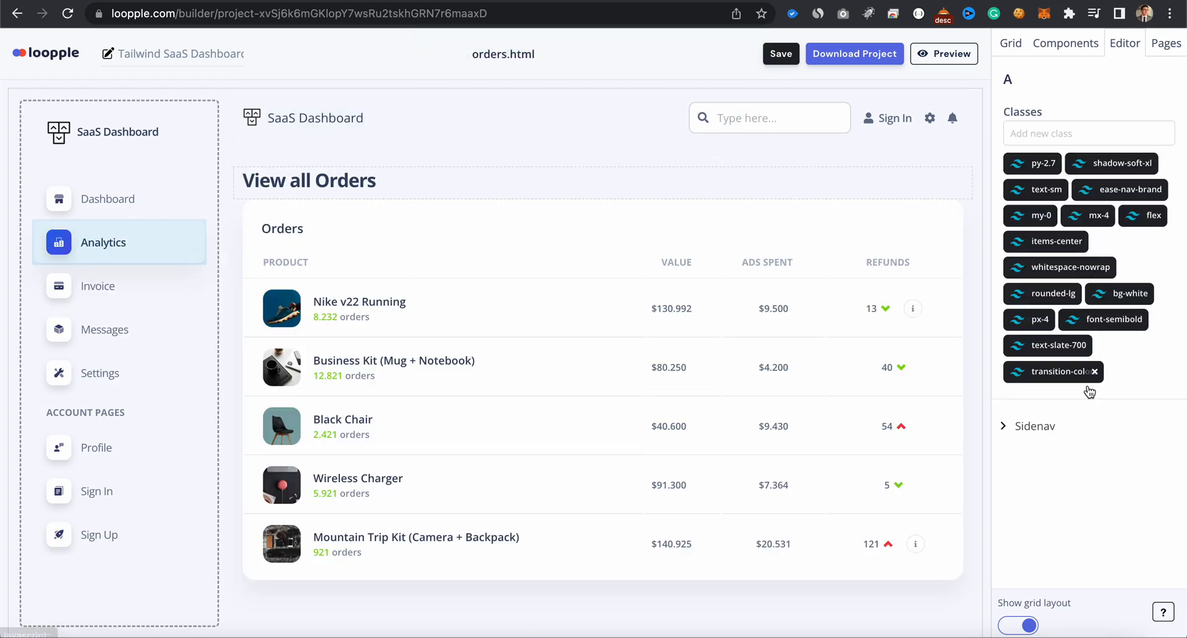
click(1049, 524)
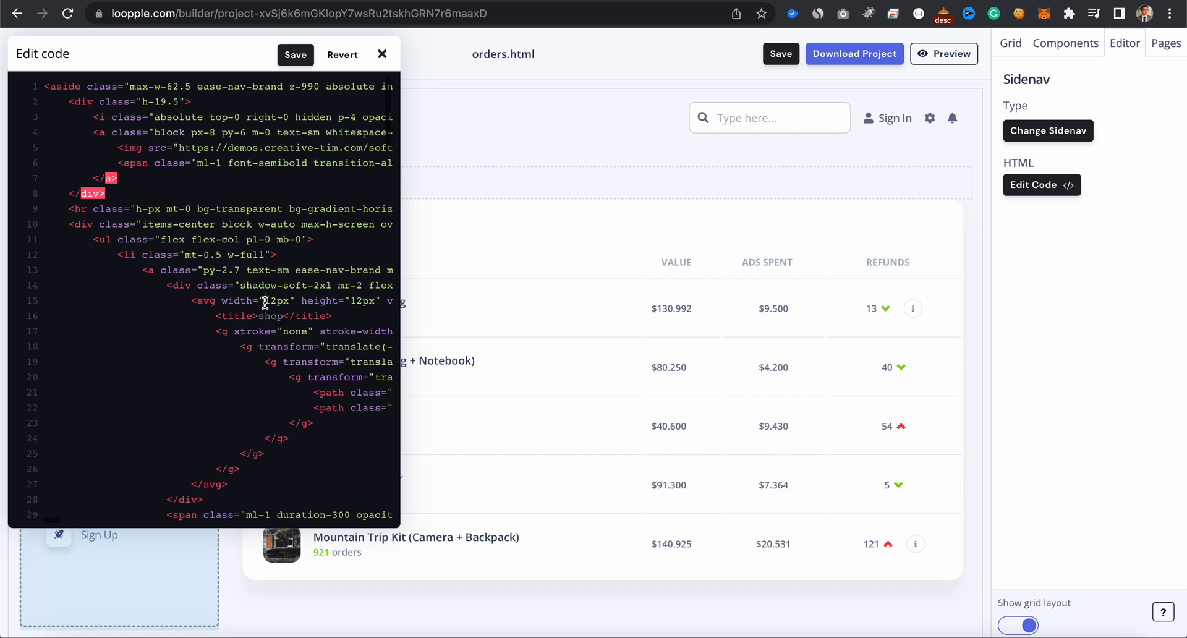
click(383, 53)
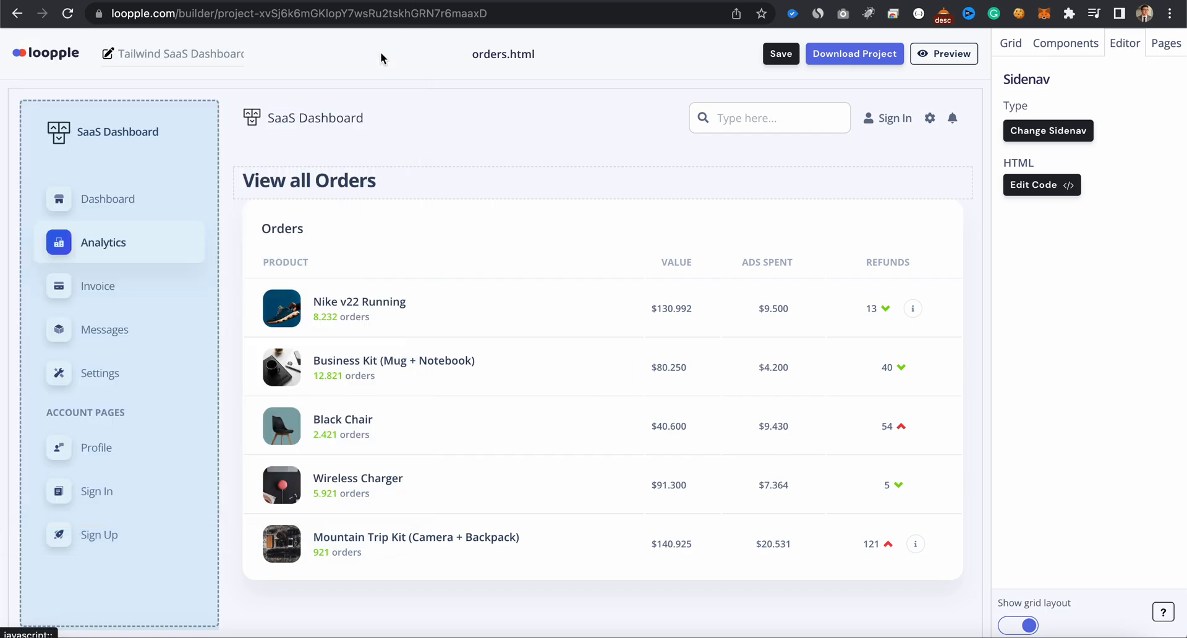
- Replace the profile page's sidebar HTML with the copied orders-page sidebar code and save the code
click(1164, 47)
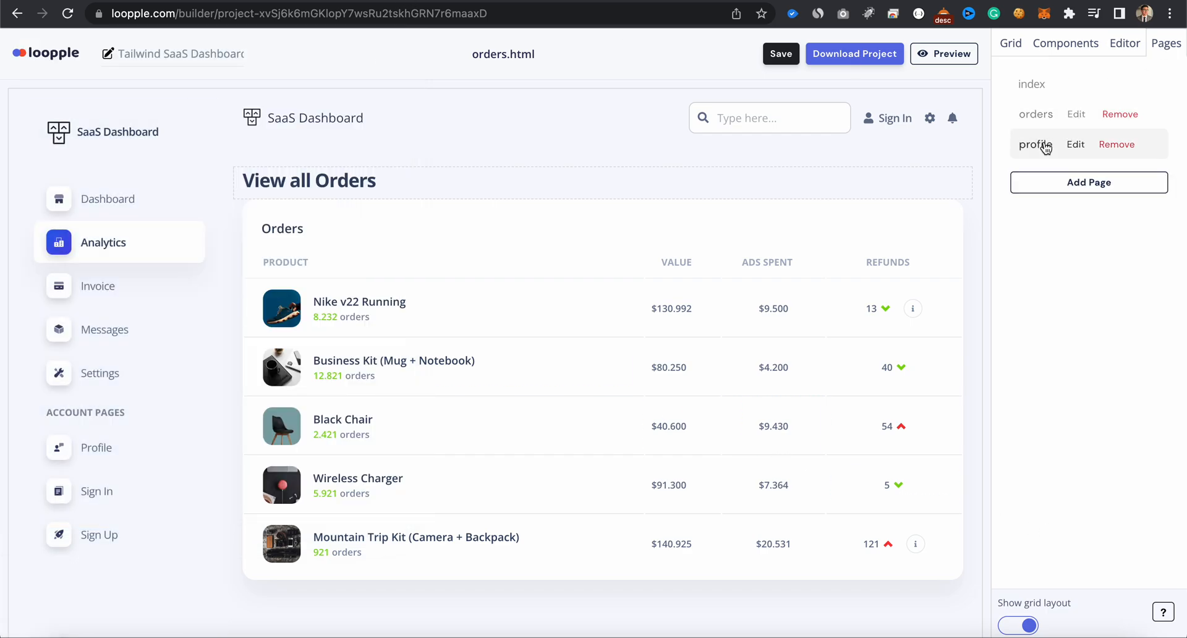
click(1036, 144)
click(160, 266)
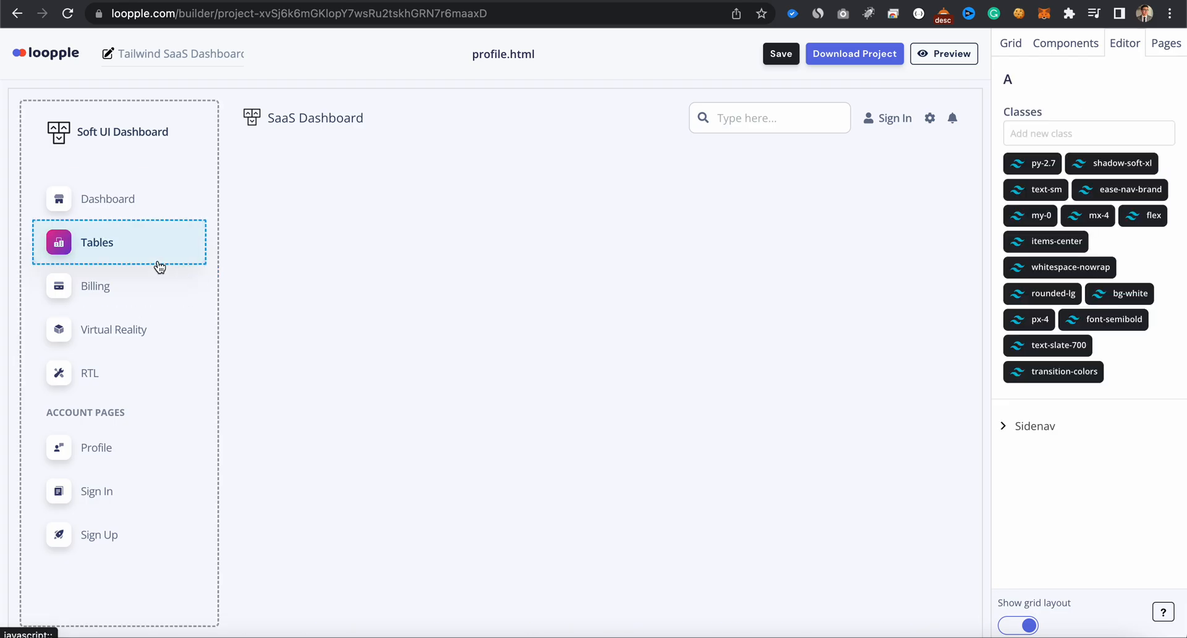
click(1051, 432)
click(1056, 522)
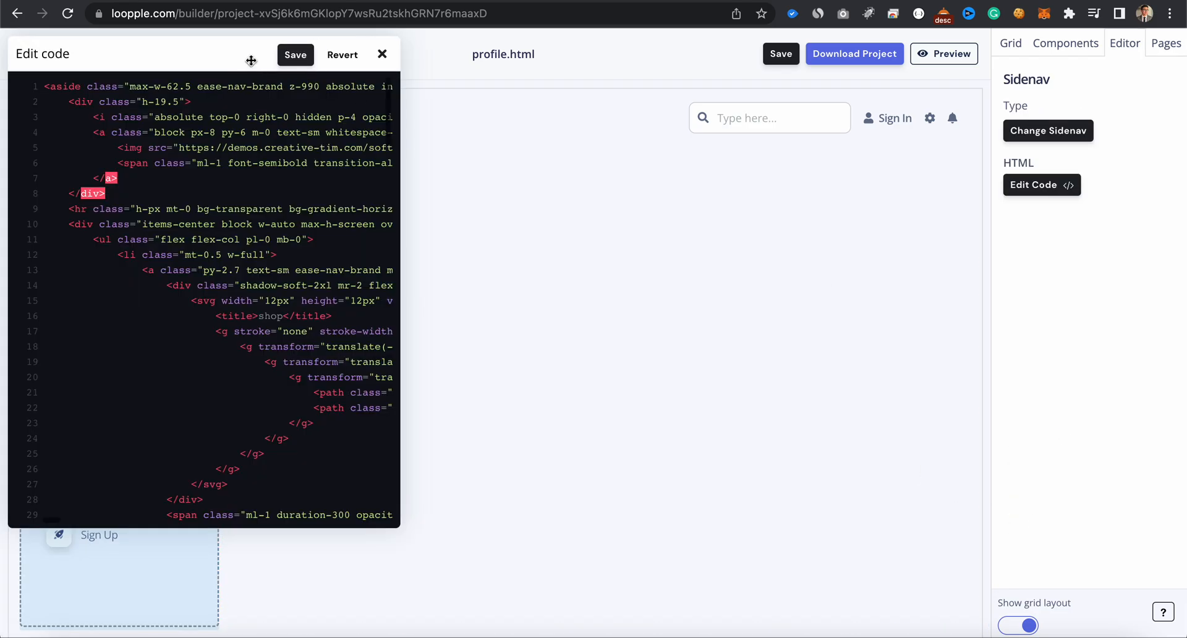
drag(251, 60, 612, 124)
key(super+Down)
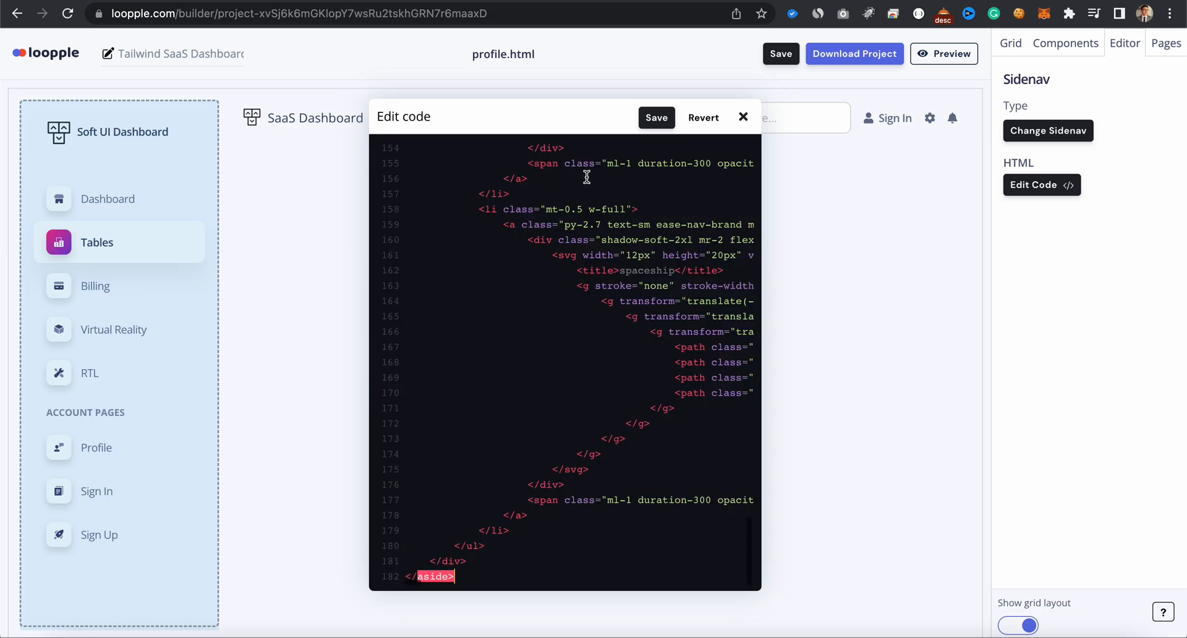
click(657, 121)
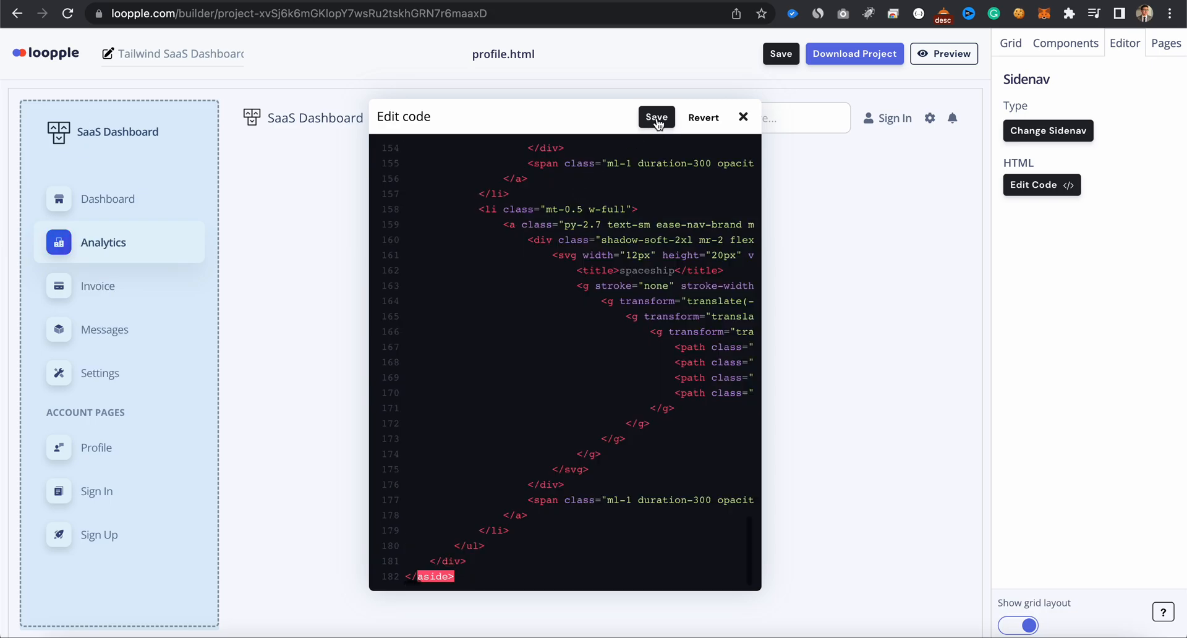
click(744, 119)
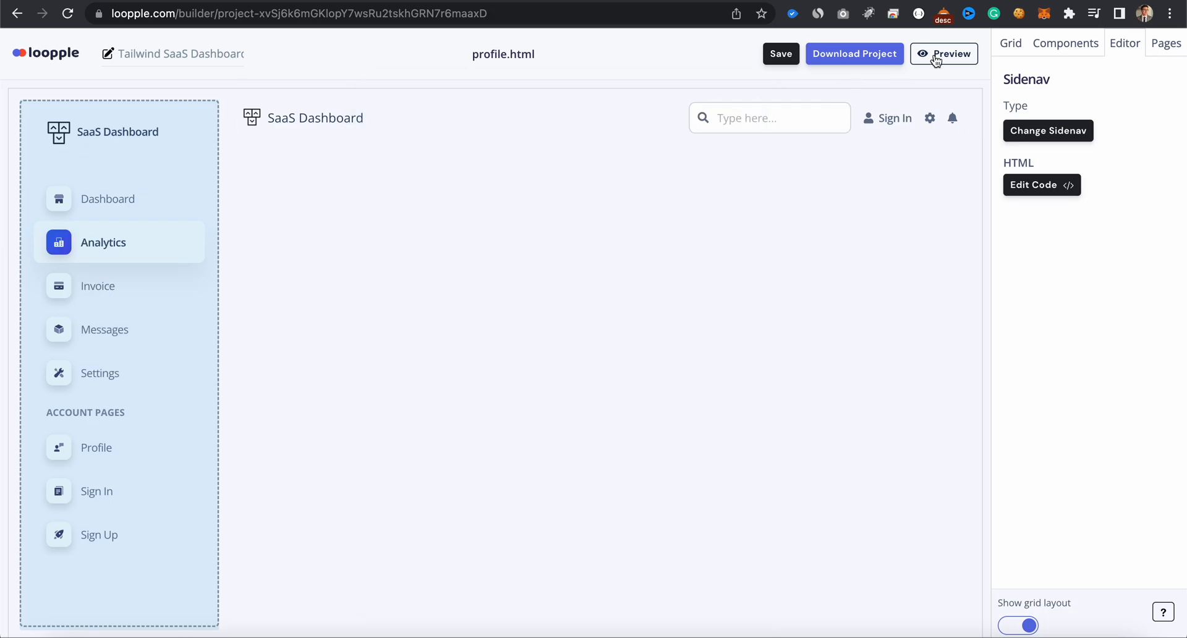
- Insert the profile header section with photo, name and job title into the empty content area of the profile page
click(1022, 48)
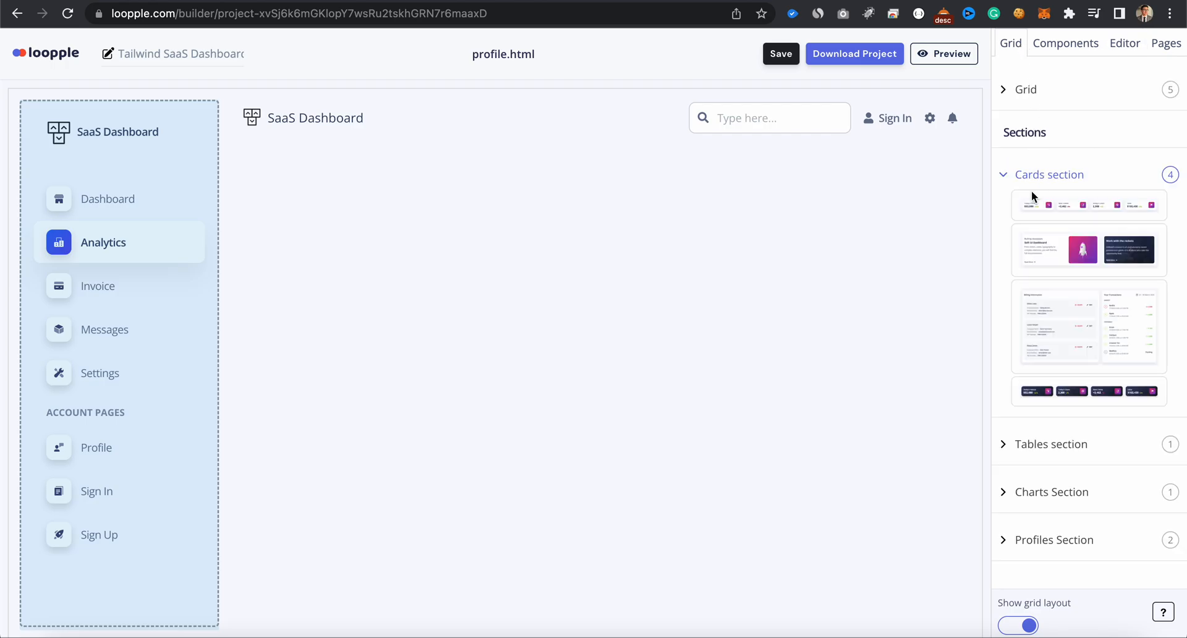
click(1021, 176)
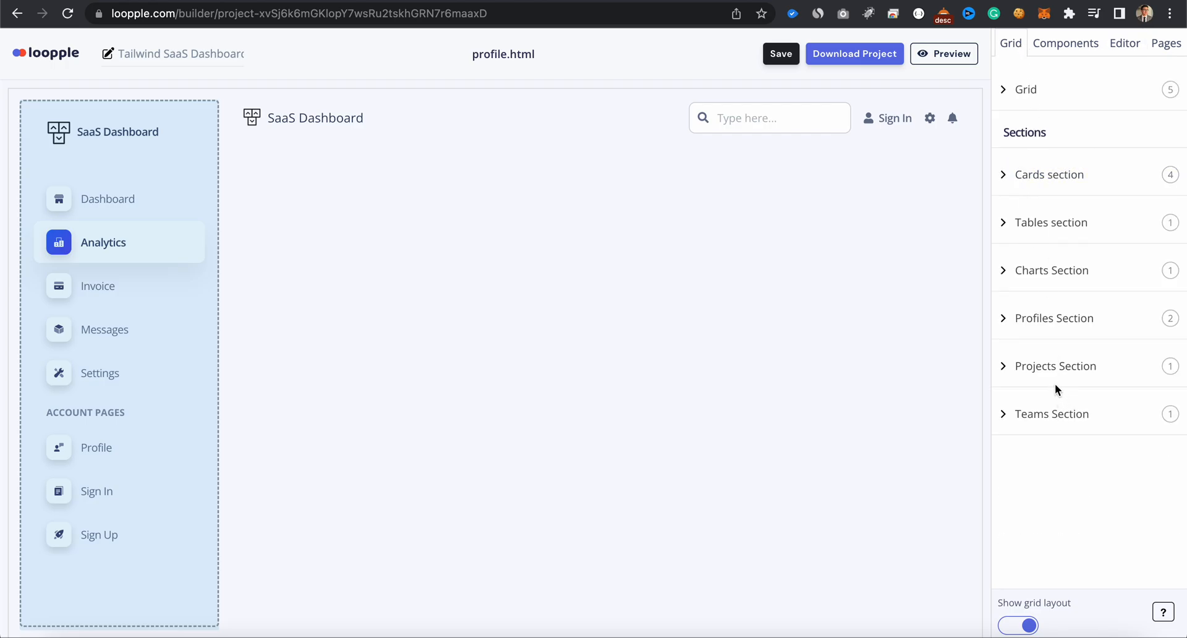
click(1052, 56)
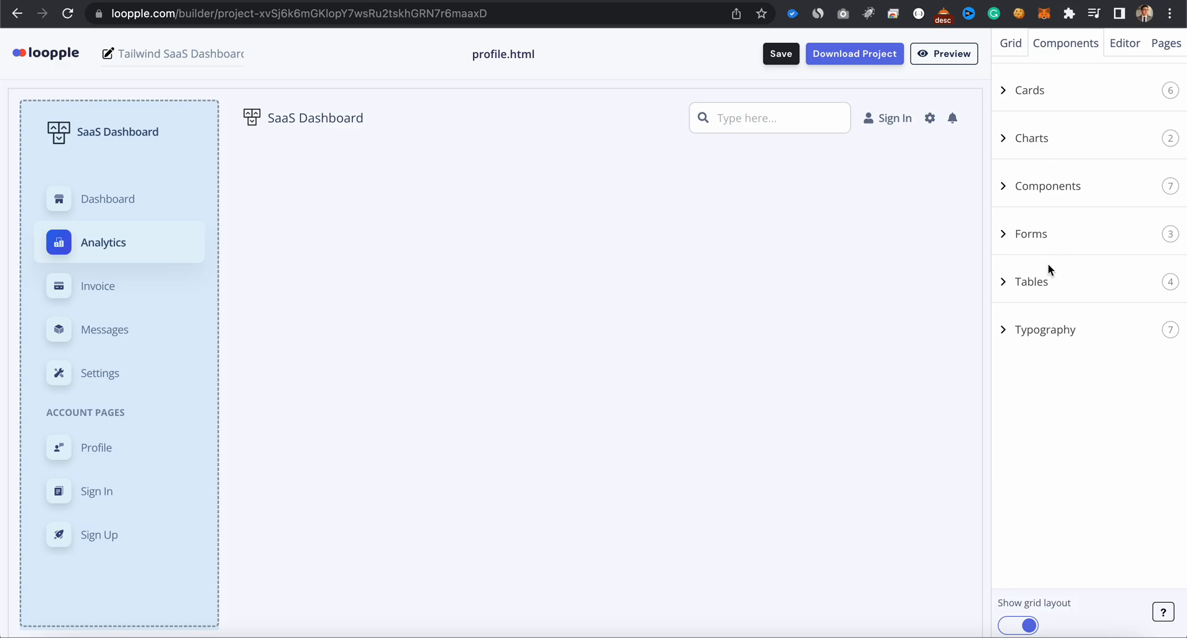
click(1032, 234)
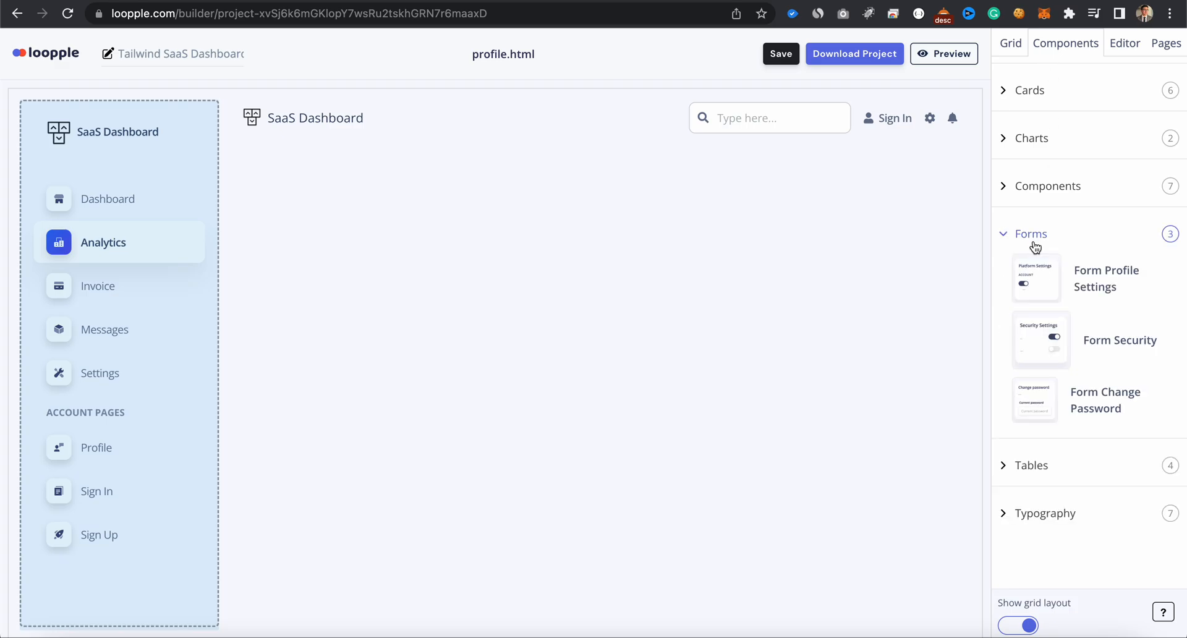
click(1018, 51)
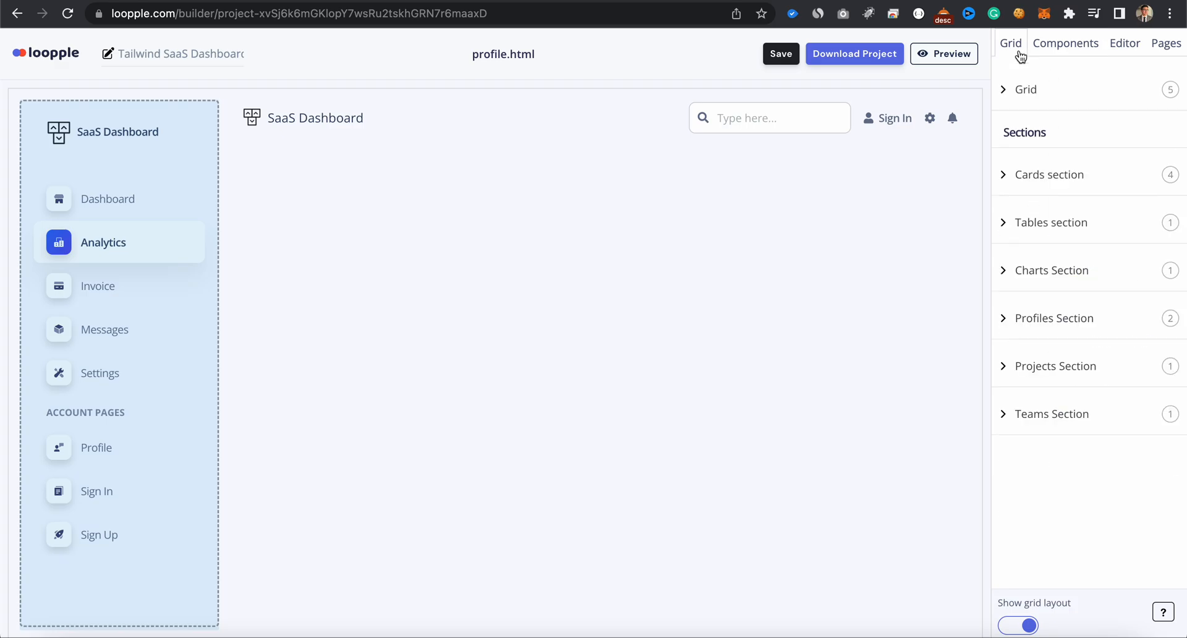
click(1047, 319)
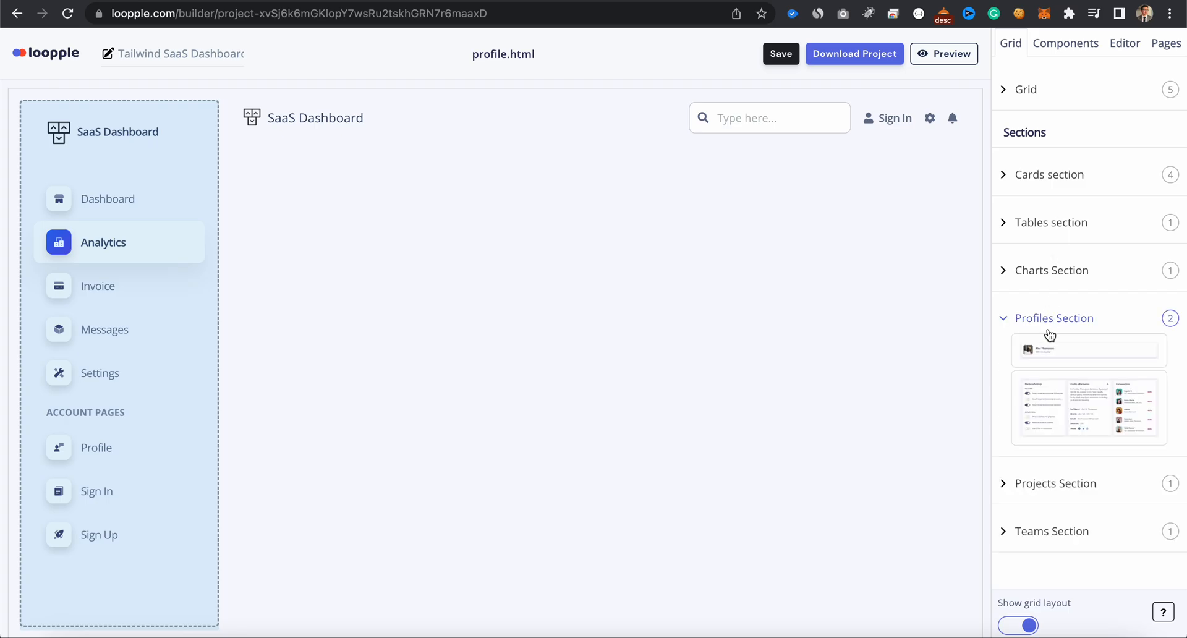
drag(1058, 354, 710, 309)
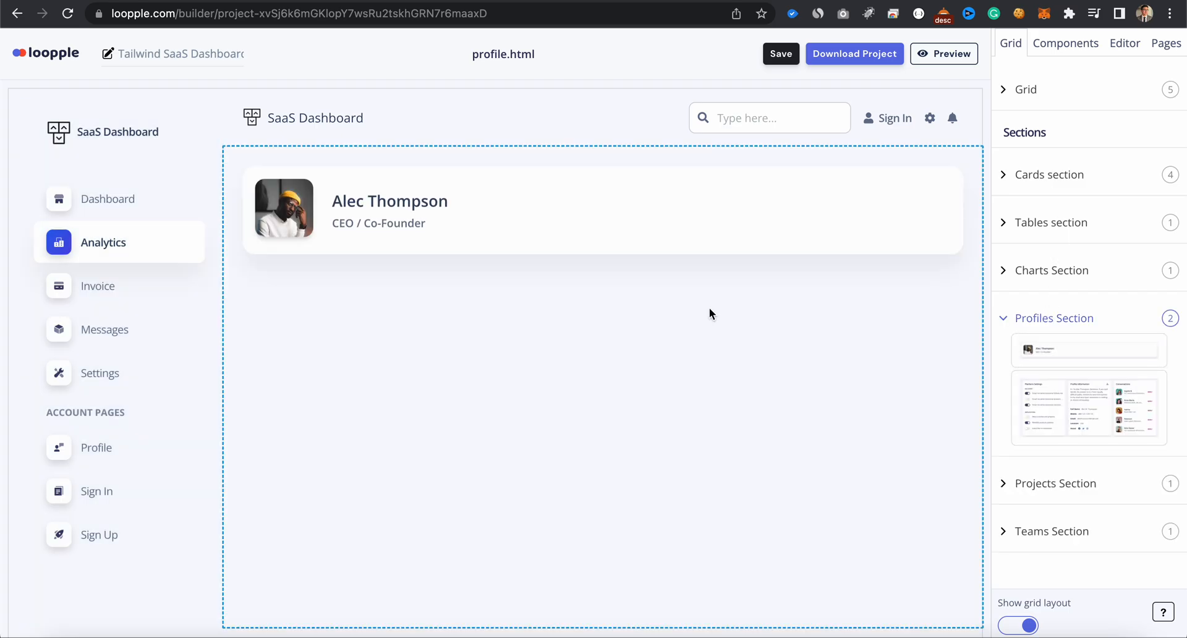
- Replace the placeholder name on the profile header card with the profile owner's full name
click(402, 202)
triple_click(1063, 153)
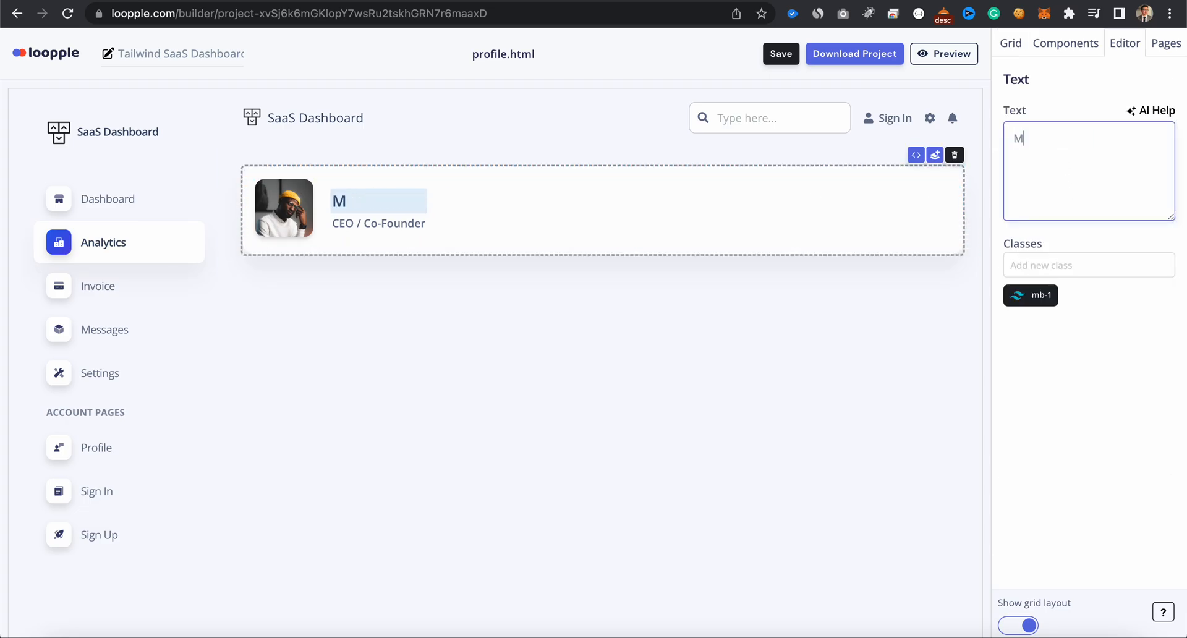
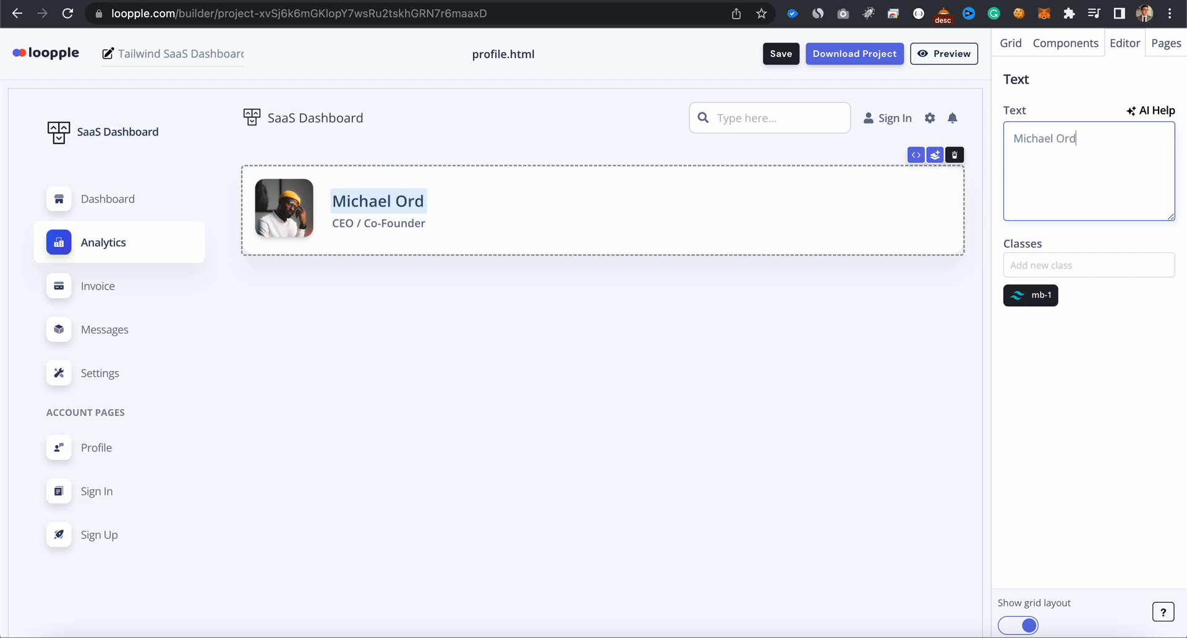
- Insert the Platform Settings, Profile Information and Conversations section below the profile header card and save the project
click(1033, 54)
drag(1088, 411, 789, 471)
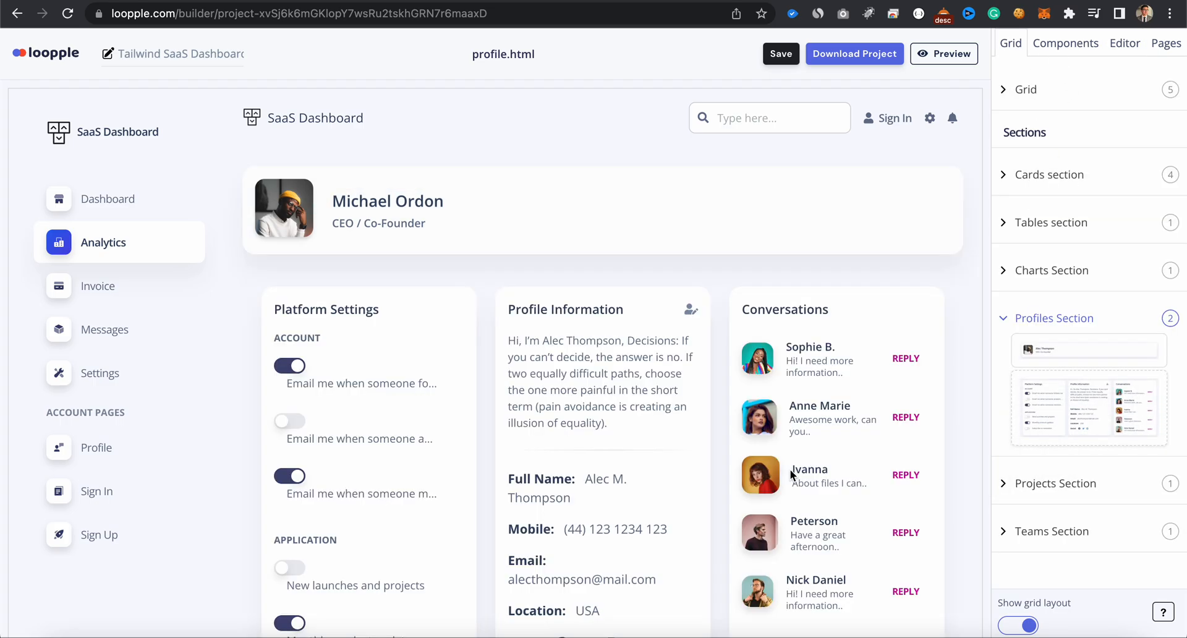
click(425, 277)
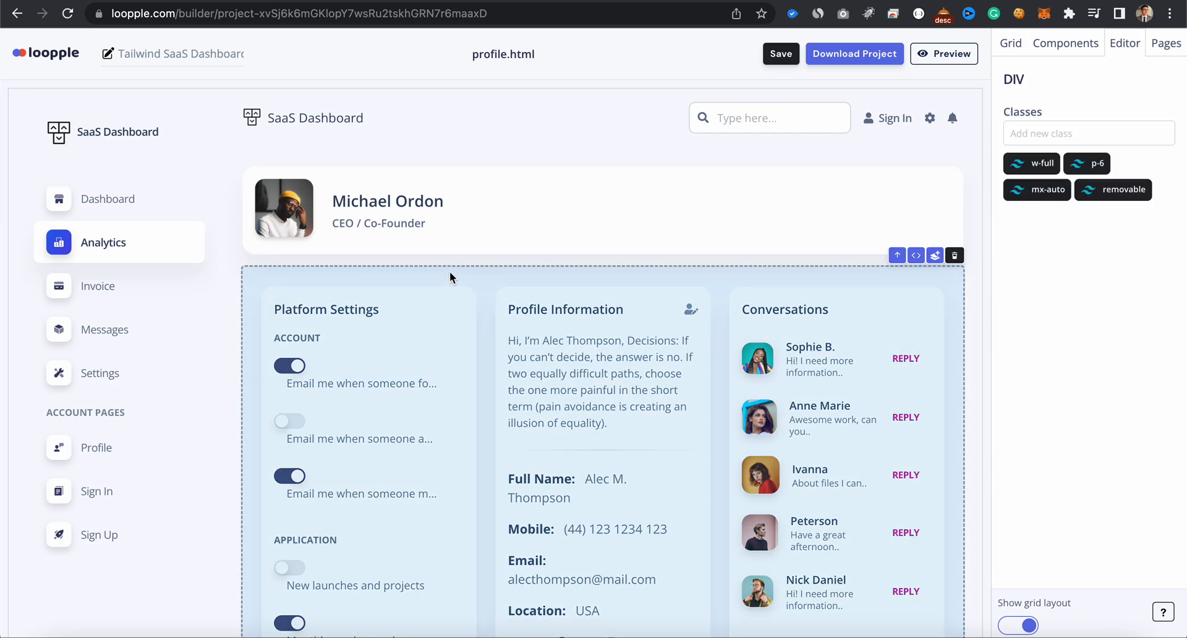
click(449, 286)
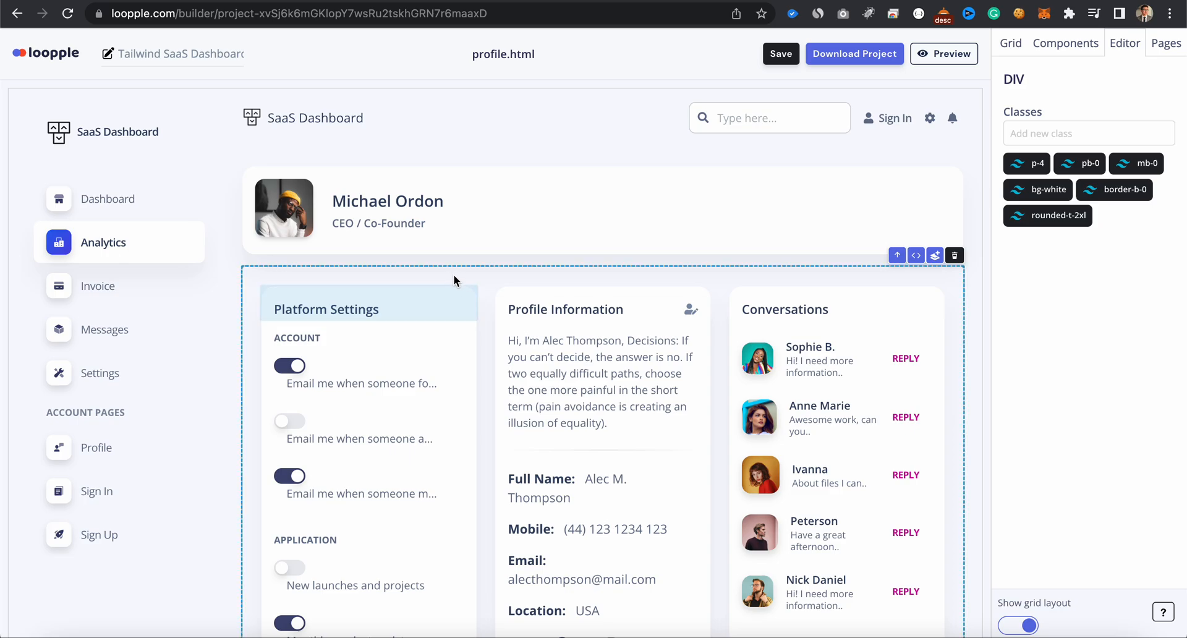
click(454, 274)
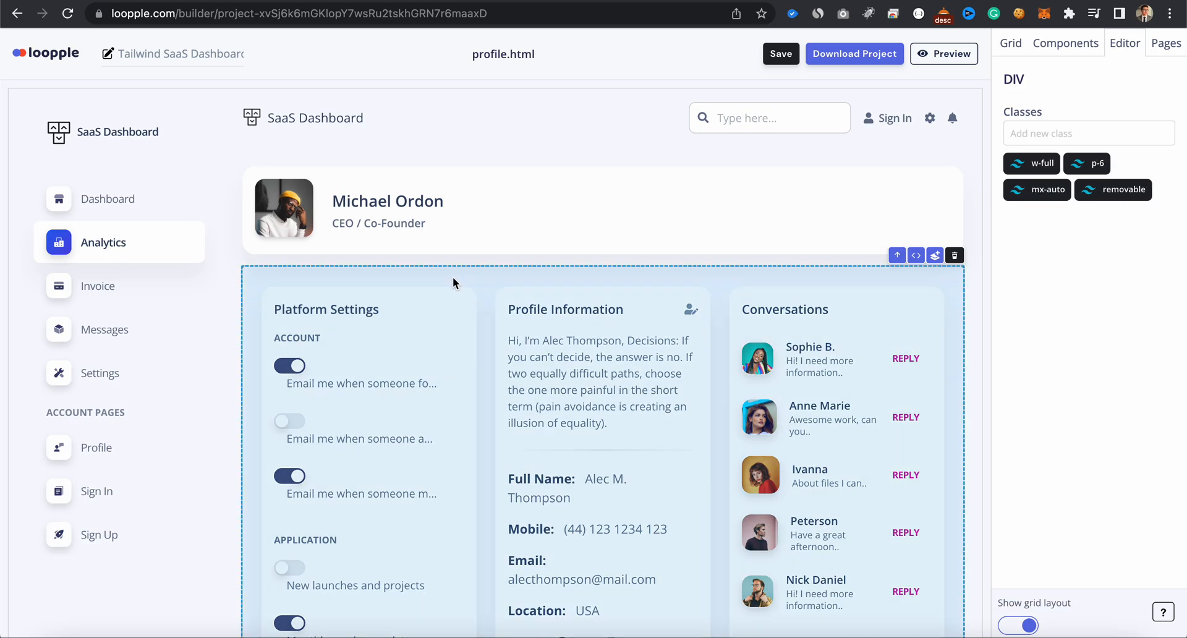
click(782, 54)
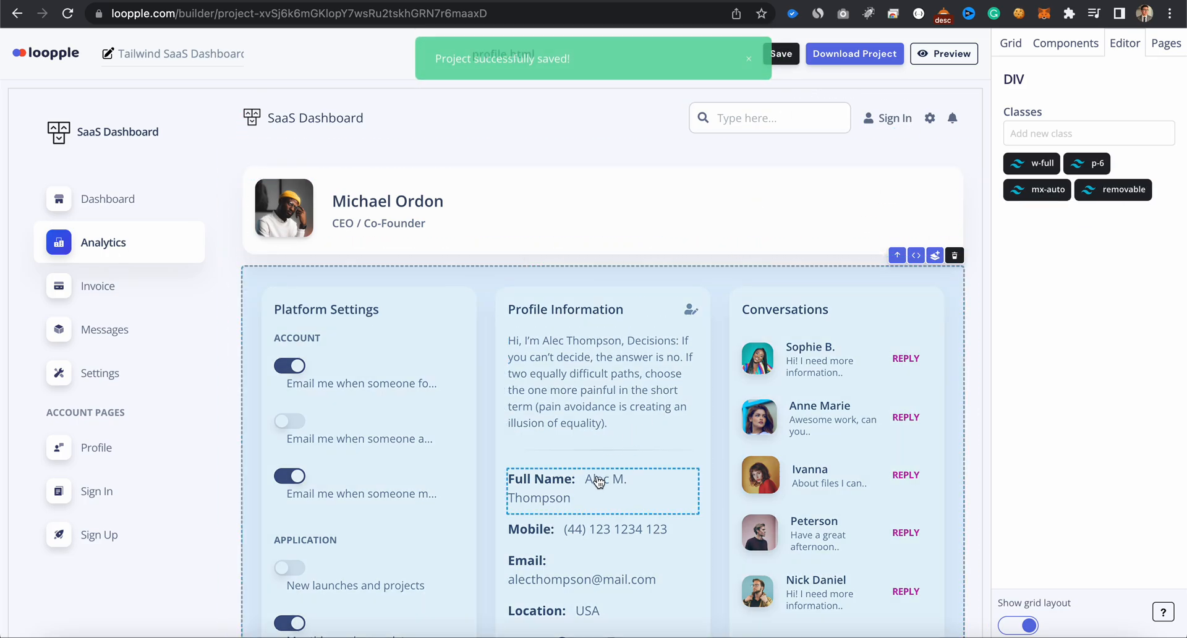
scroll(597, 481, down, 2)
scroll(598, 484, up, 4)
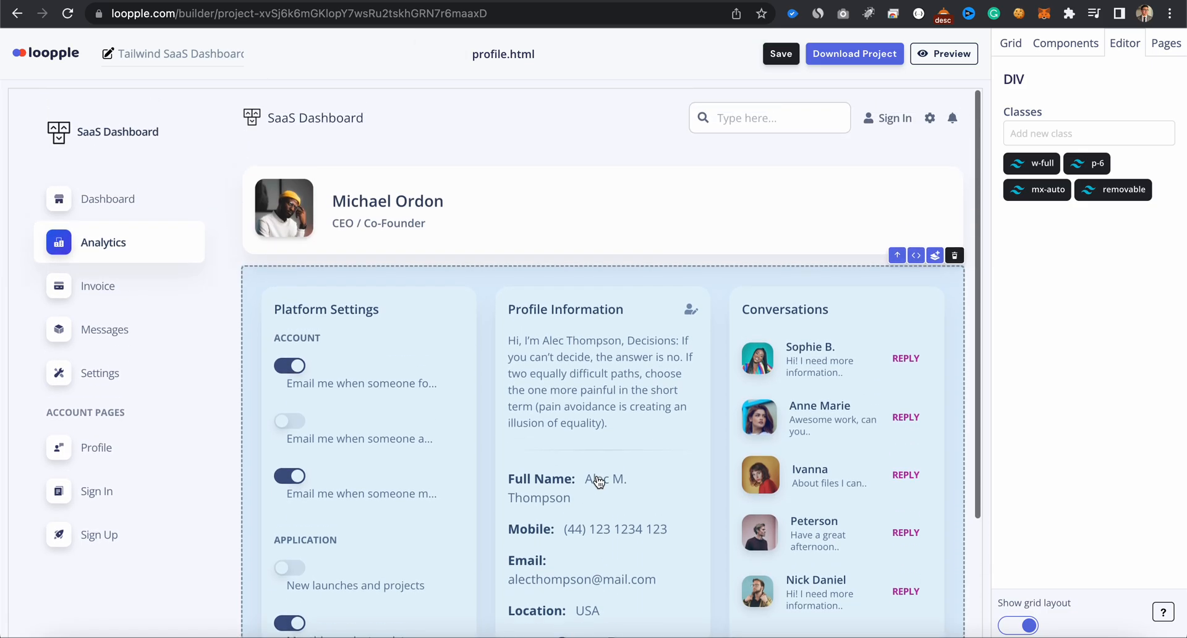
click(72, 256)
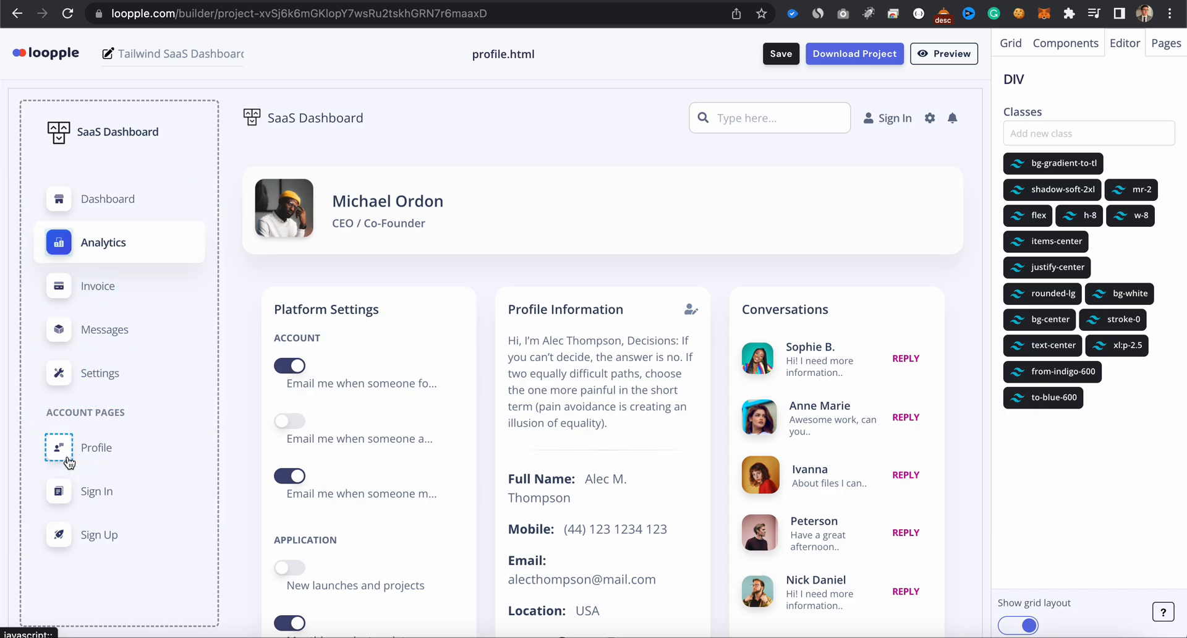
click(61, 247)
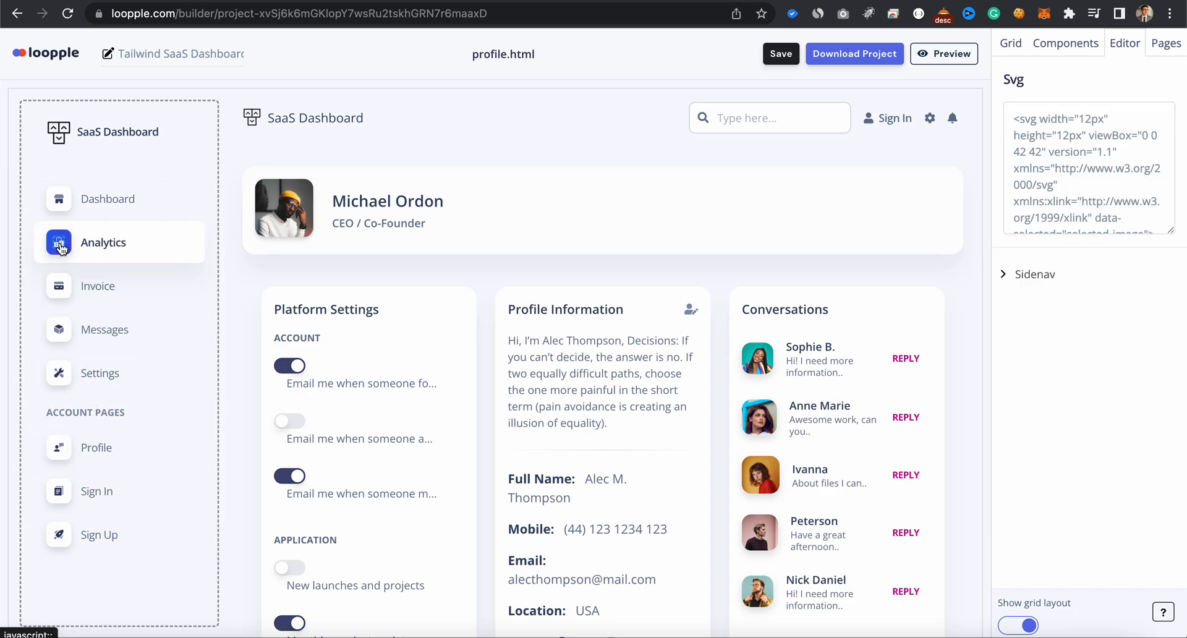
- Save the project and preview the orders.html and profile.html pages
click(790, 56)
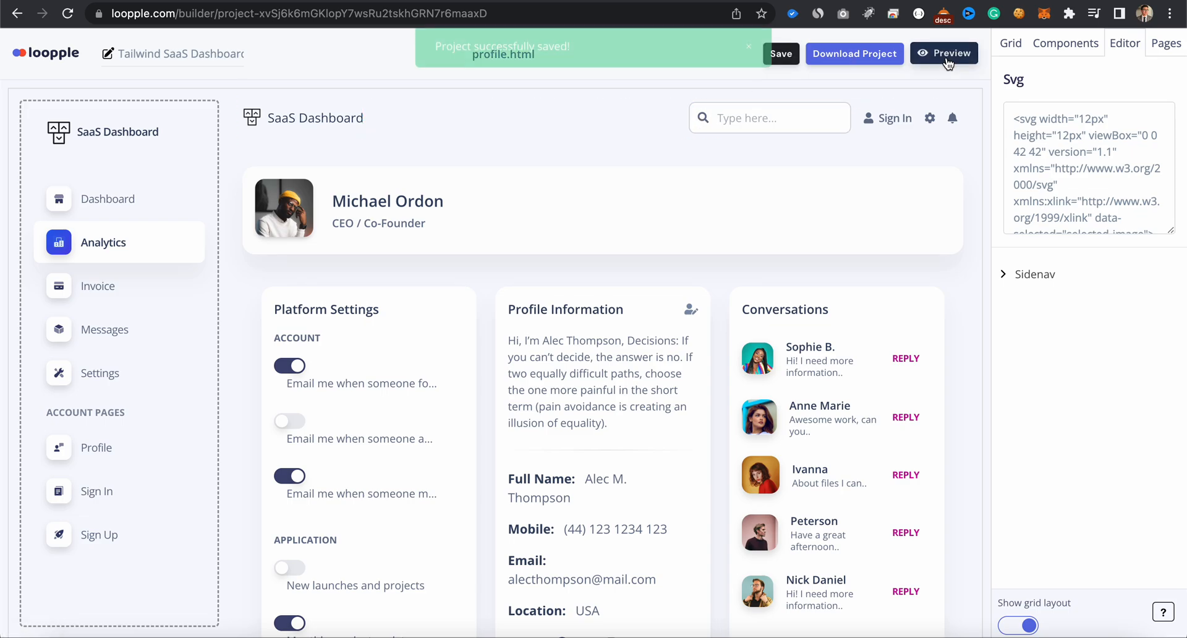
click(944, 53)
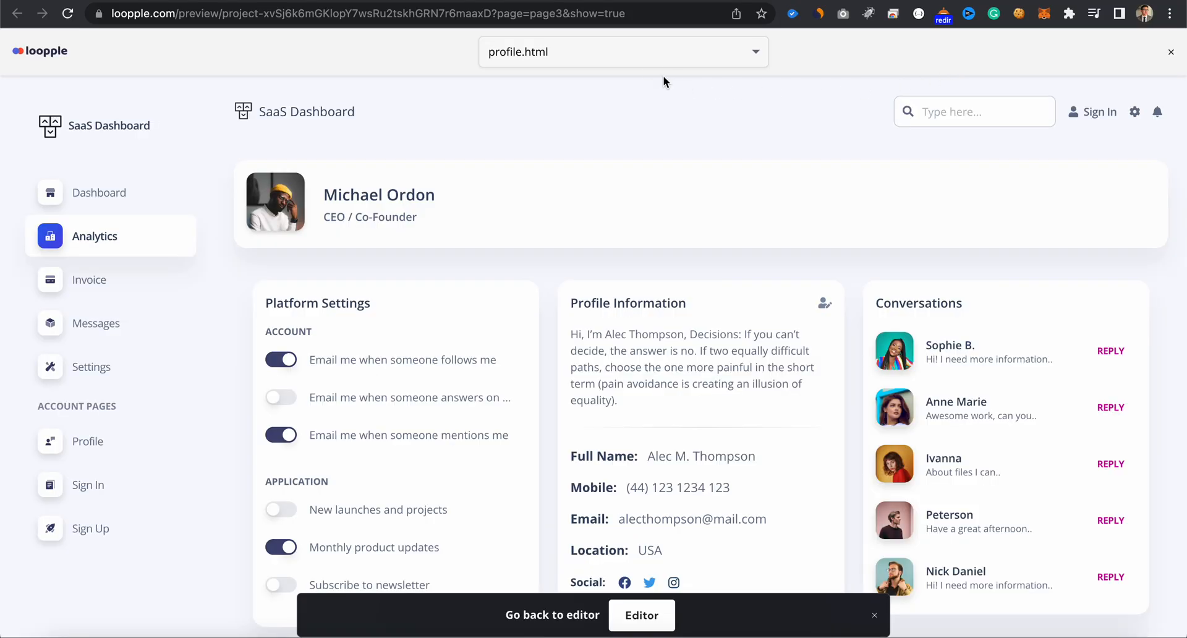
click(647, 50)
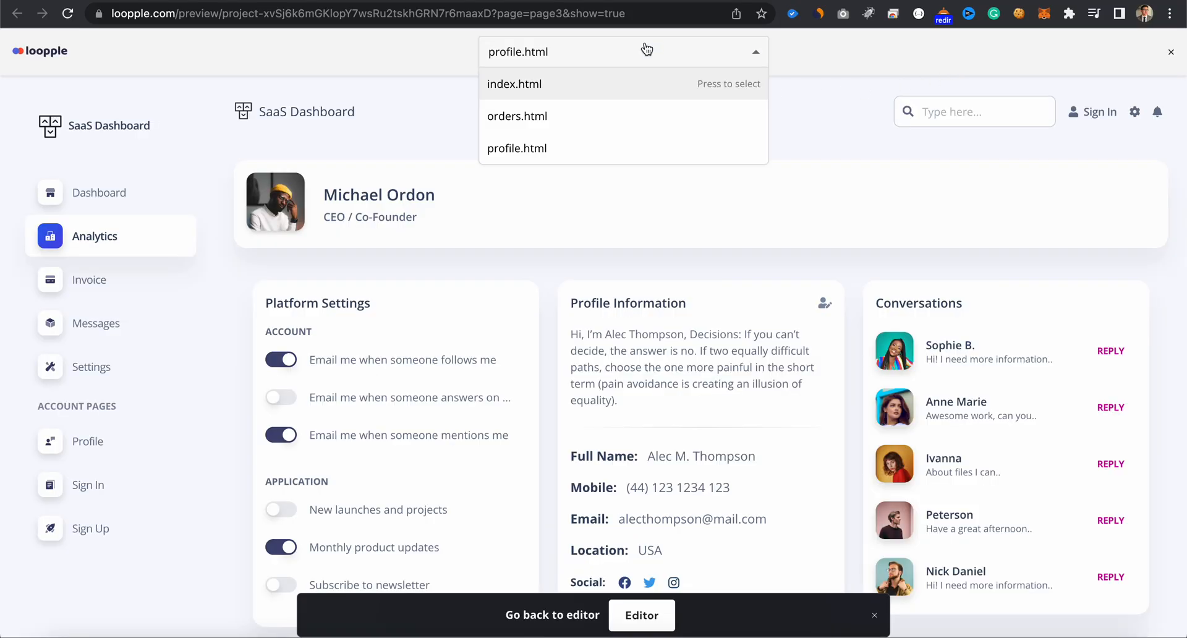
click(620, 115)
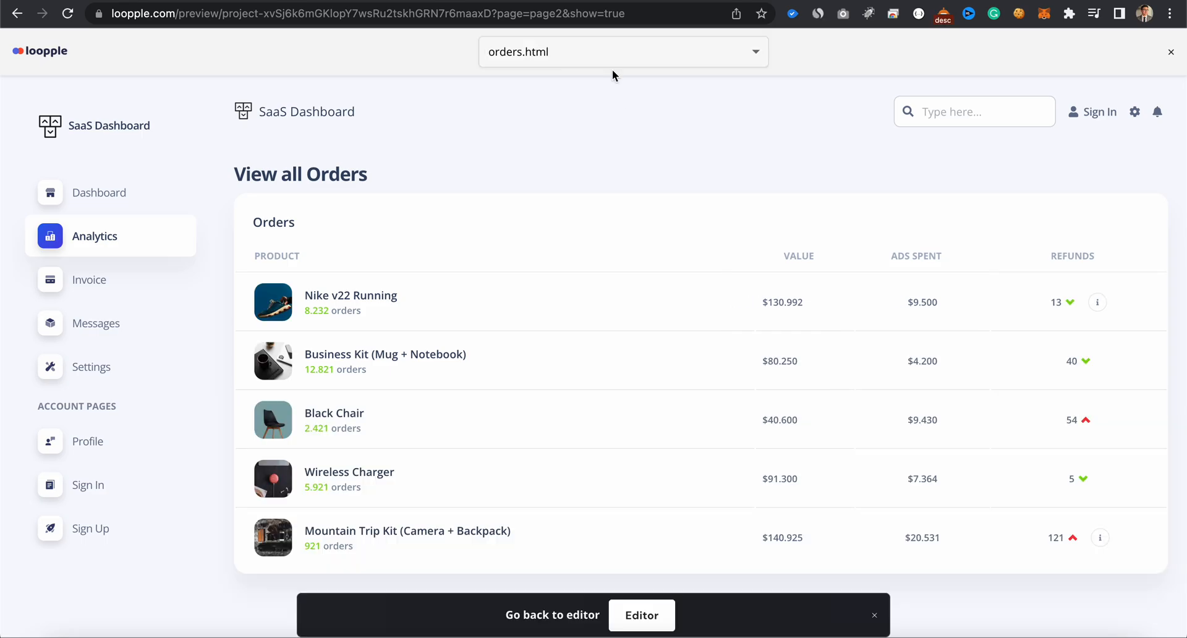
click(611, 64)
click(589, 146)
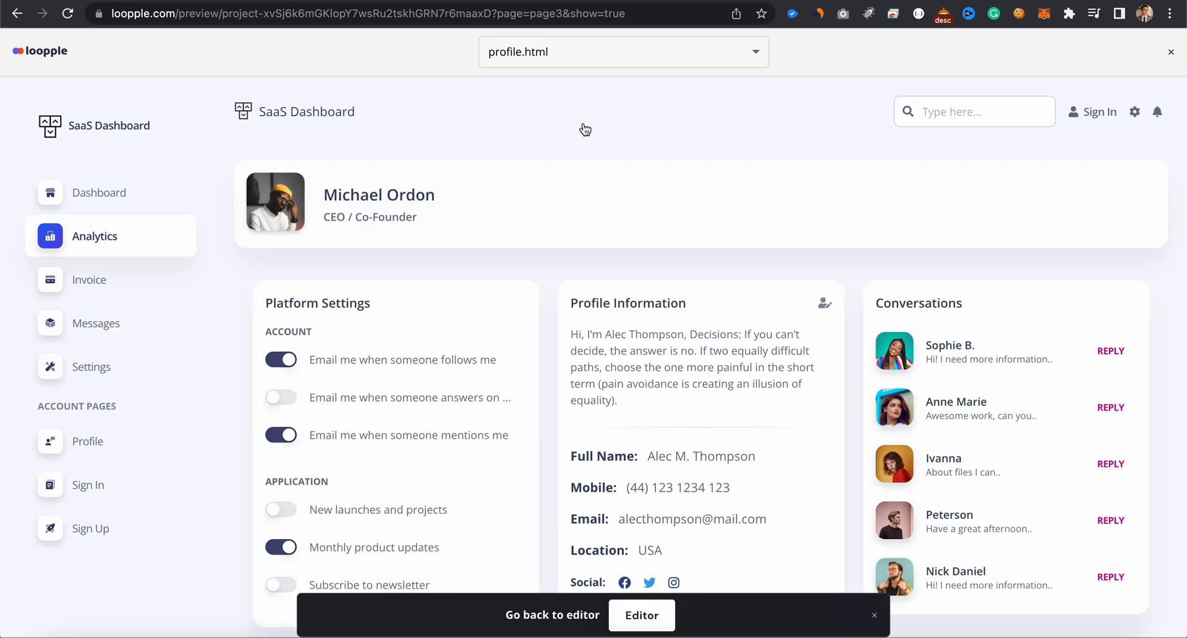
- Look through the index.html page in the preview and return to the editor
click(584, 60)
click(570, 77)
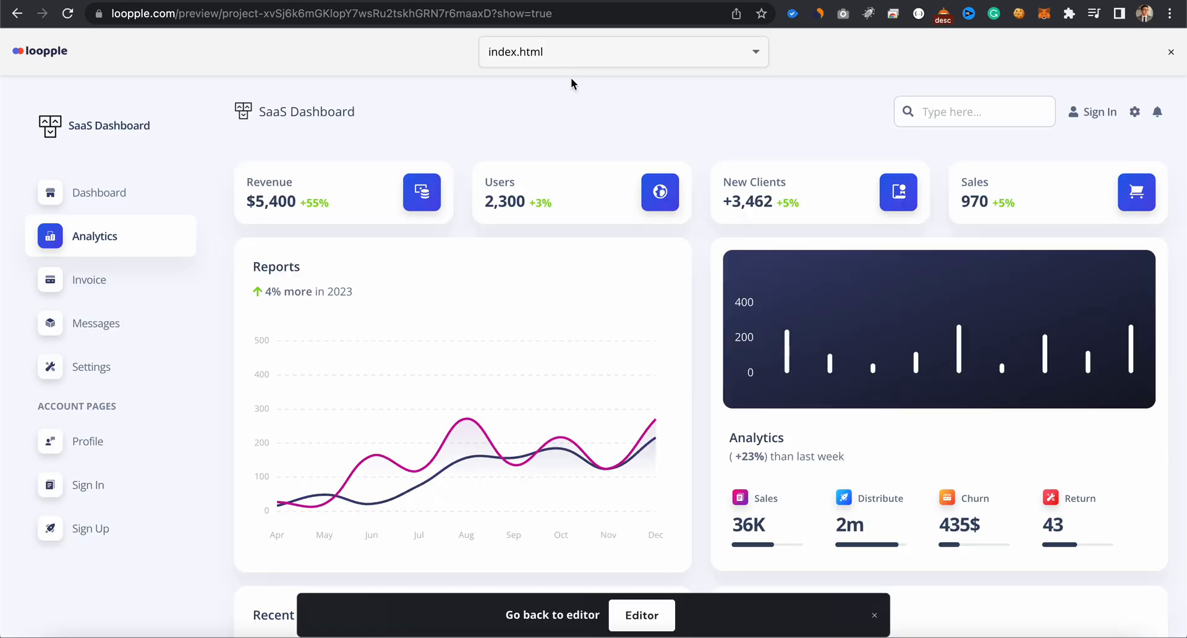
scroll(586, 209, down, 5)
scroll(588, 210, up, 1)
scroll(587, 210, up, 4)
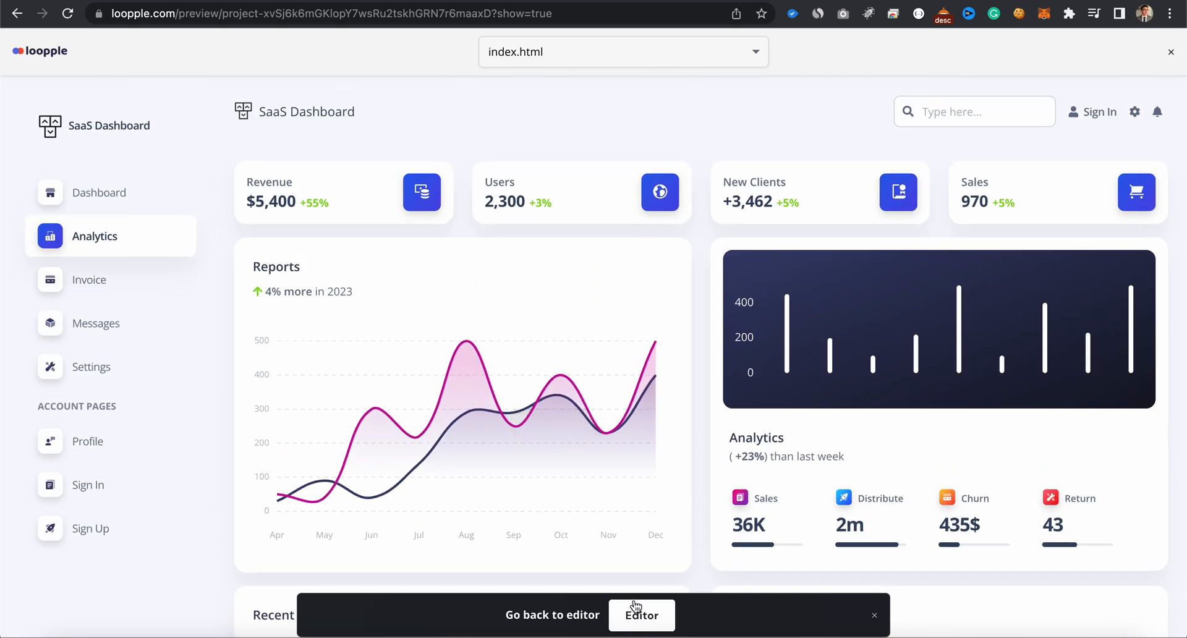
click(637, 609)
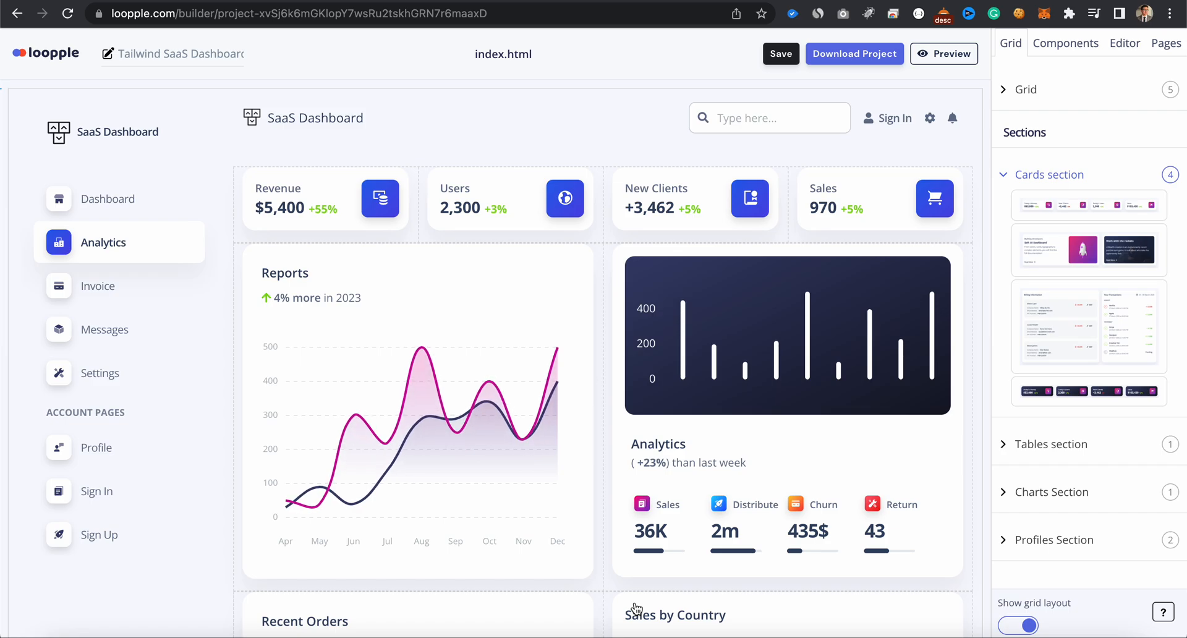